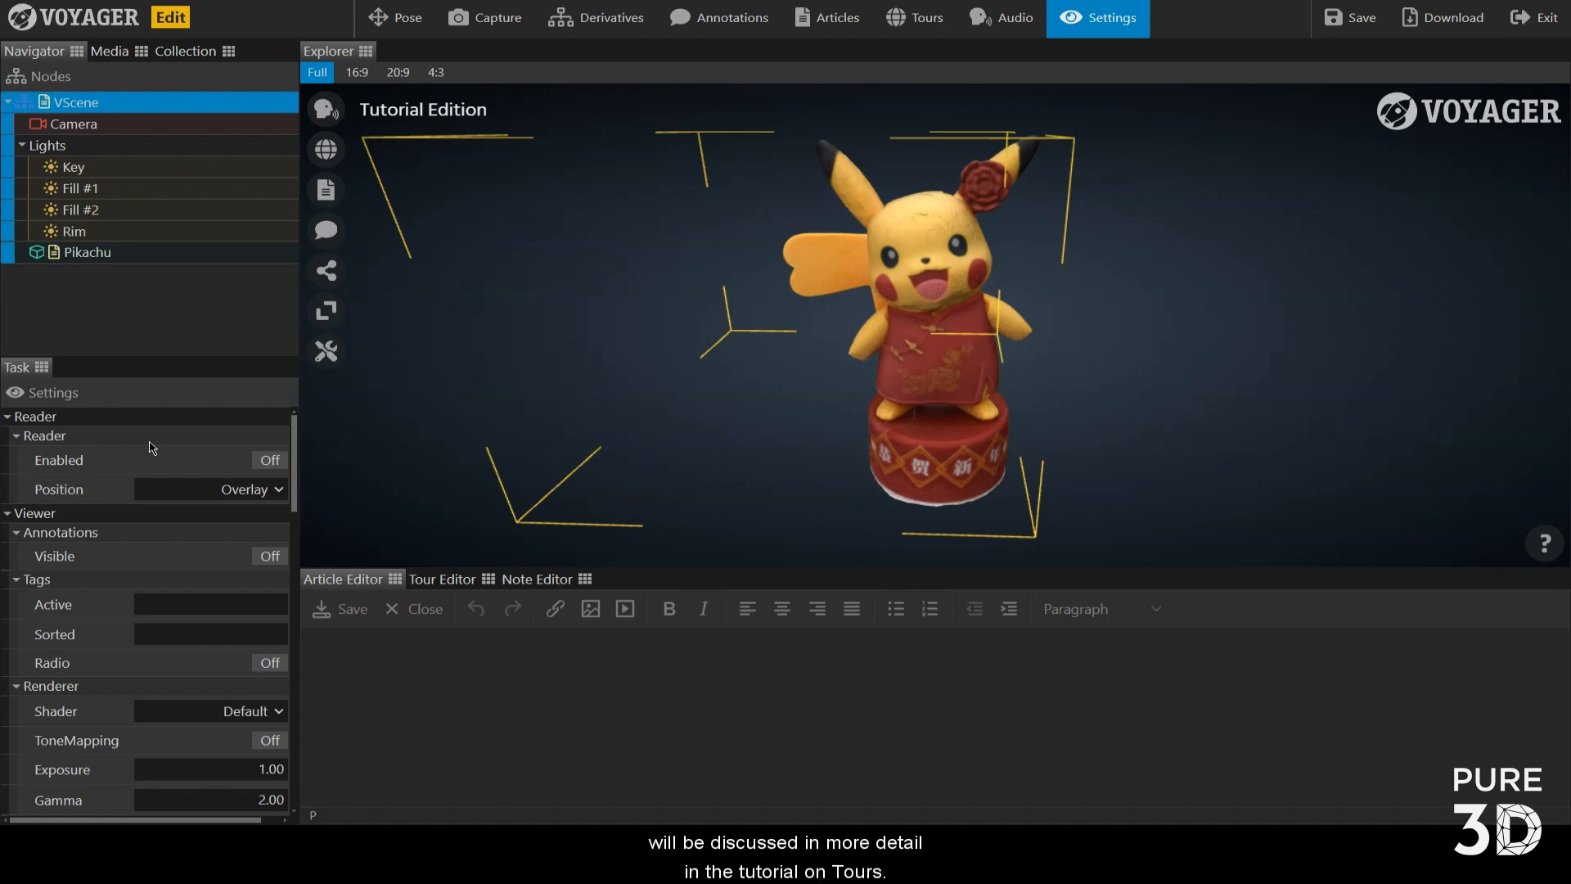
# Switch the viewer's annotation visibility on and back off
pyautogui.moveTo(295, 438); pyautogui.dragTo(296, 463)
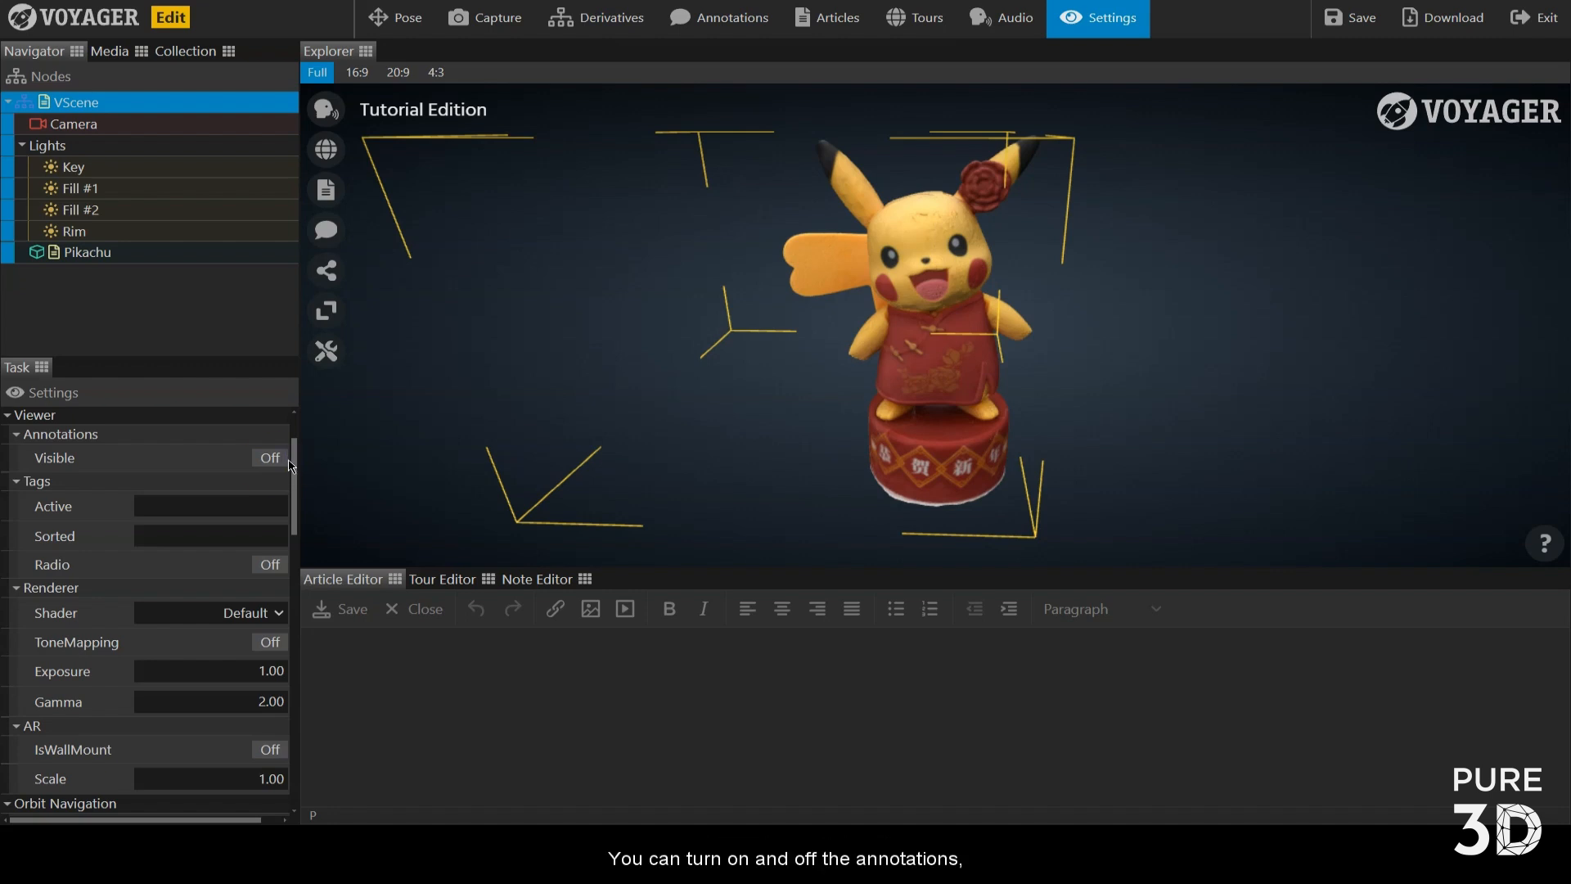
pyautogui.click(258, 460)
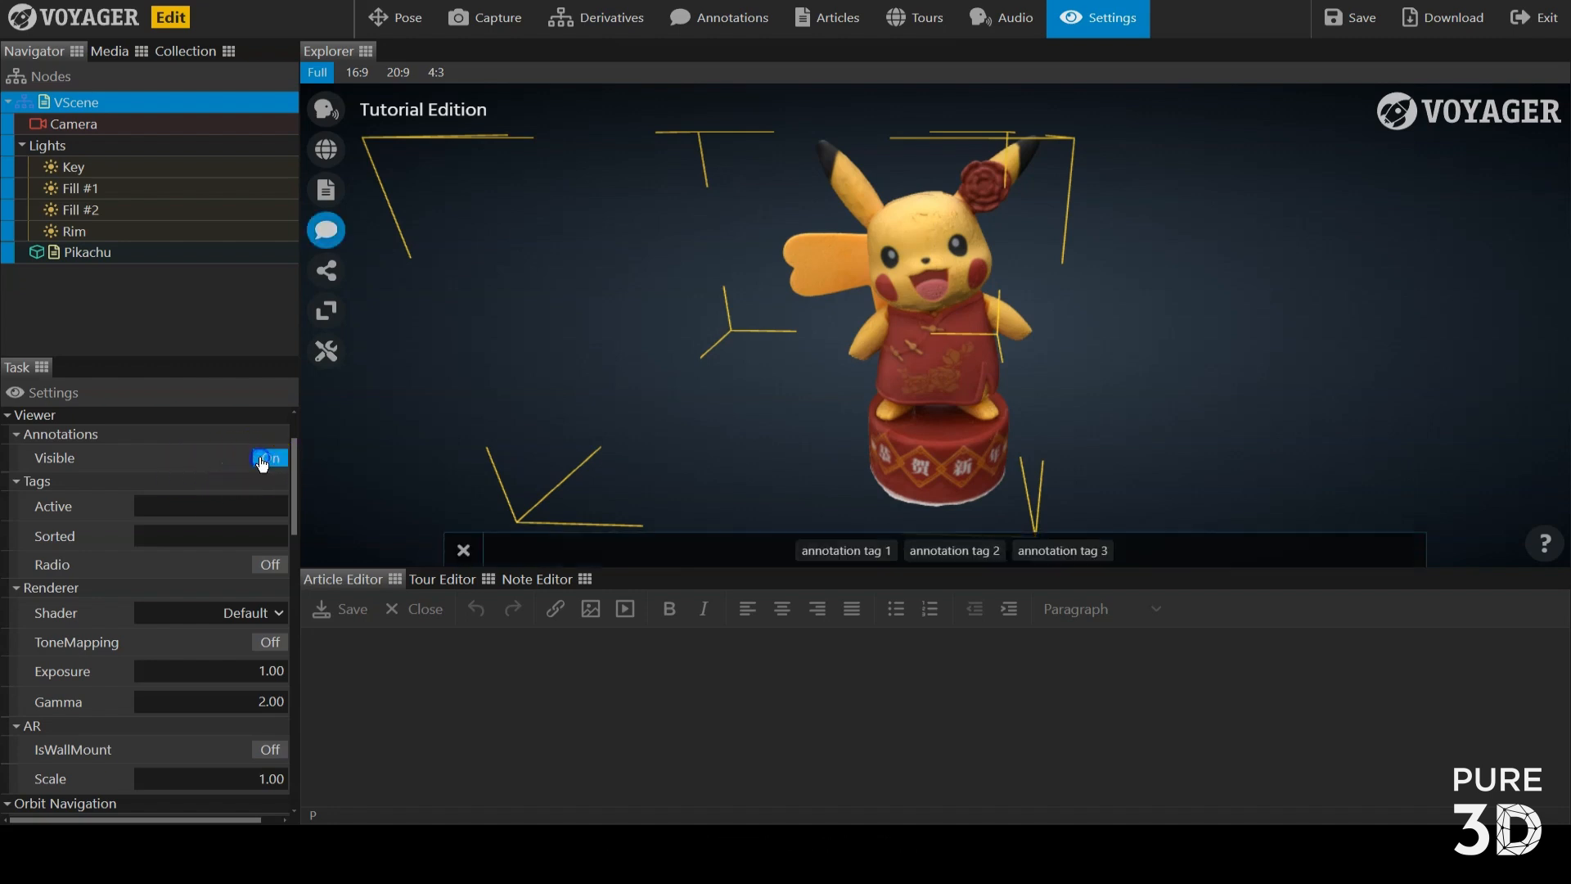
pyautogui.click(262, 462)
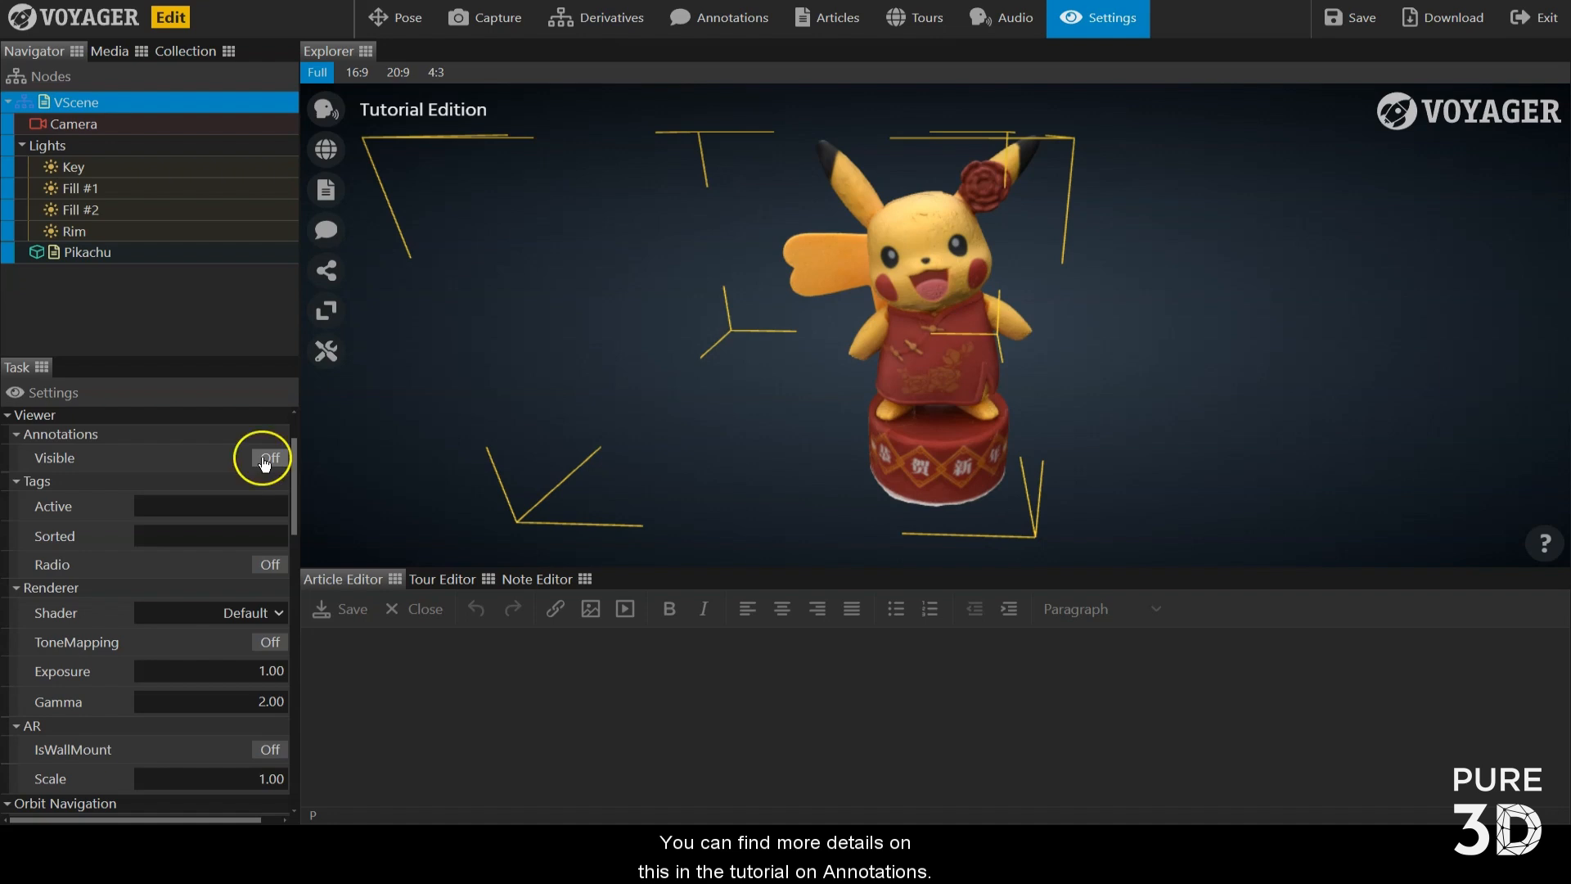
# Try other shader modes for the renderer and return the shader to Default
pyautogui.scroll(-3, 263, 463)
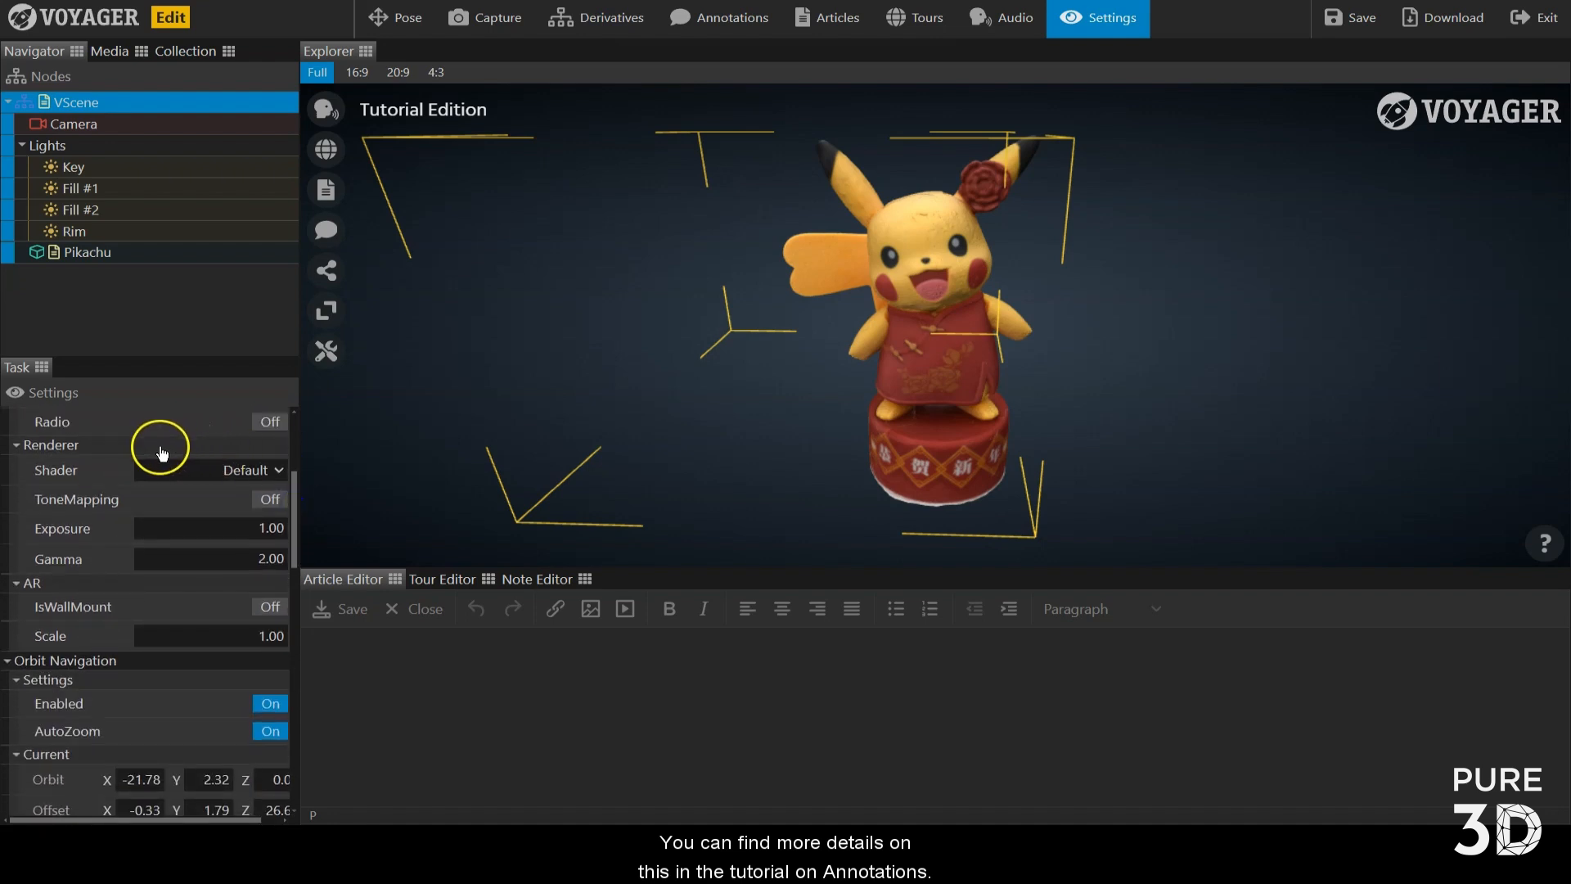
pyautogui.click(238, 469)
pyautogui.click(230, 510)
pyautogui.click(215, 543)
pyautogui.click(210, 470)
pyautogui.click(210, 561)
pyautogui.click(210, 470)
pyautogui.click(210, 491)
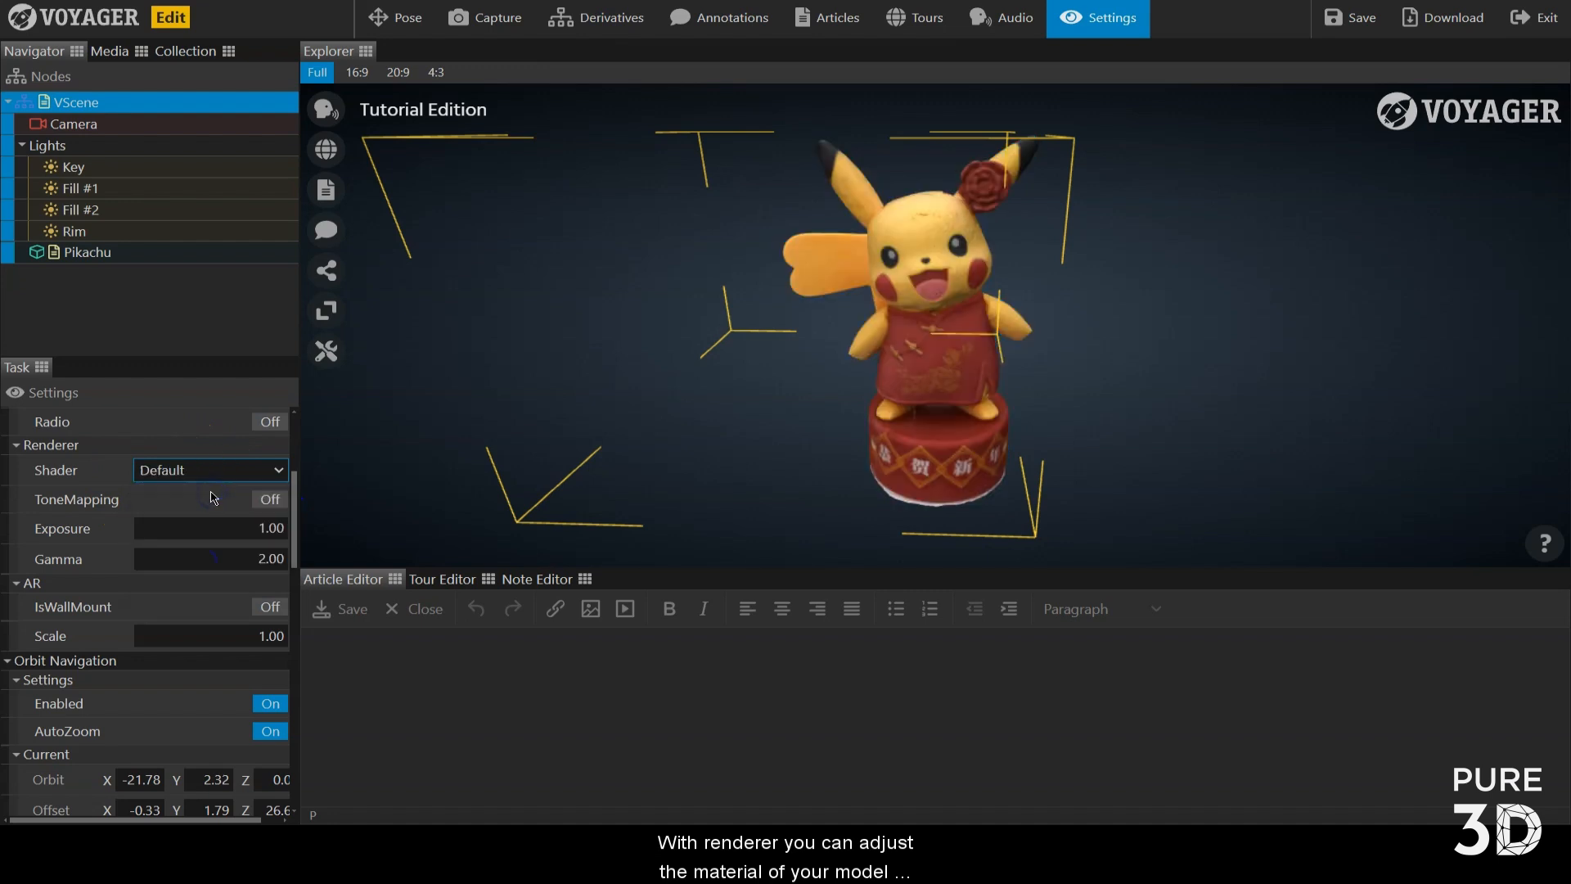
# Turn on tone mapping and set the renderer's exposure to 2
pyautogui.click(270, 501)
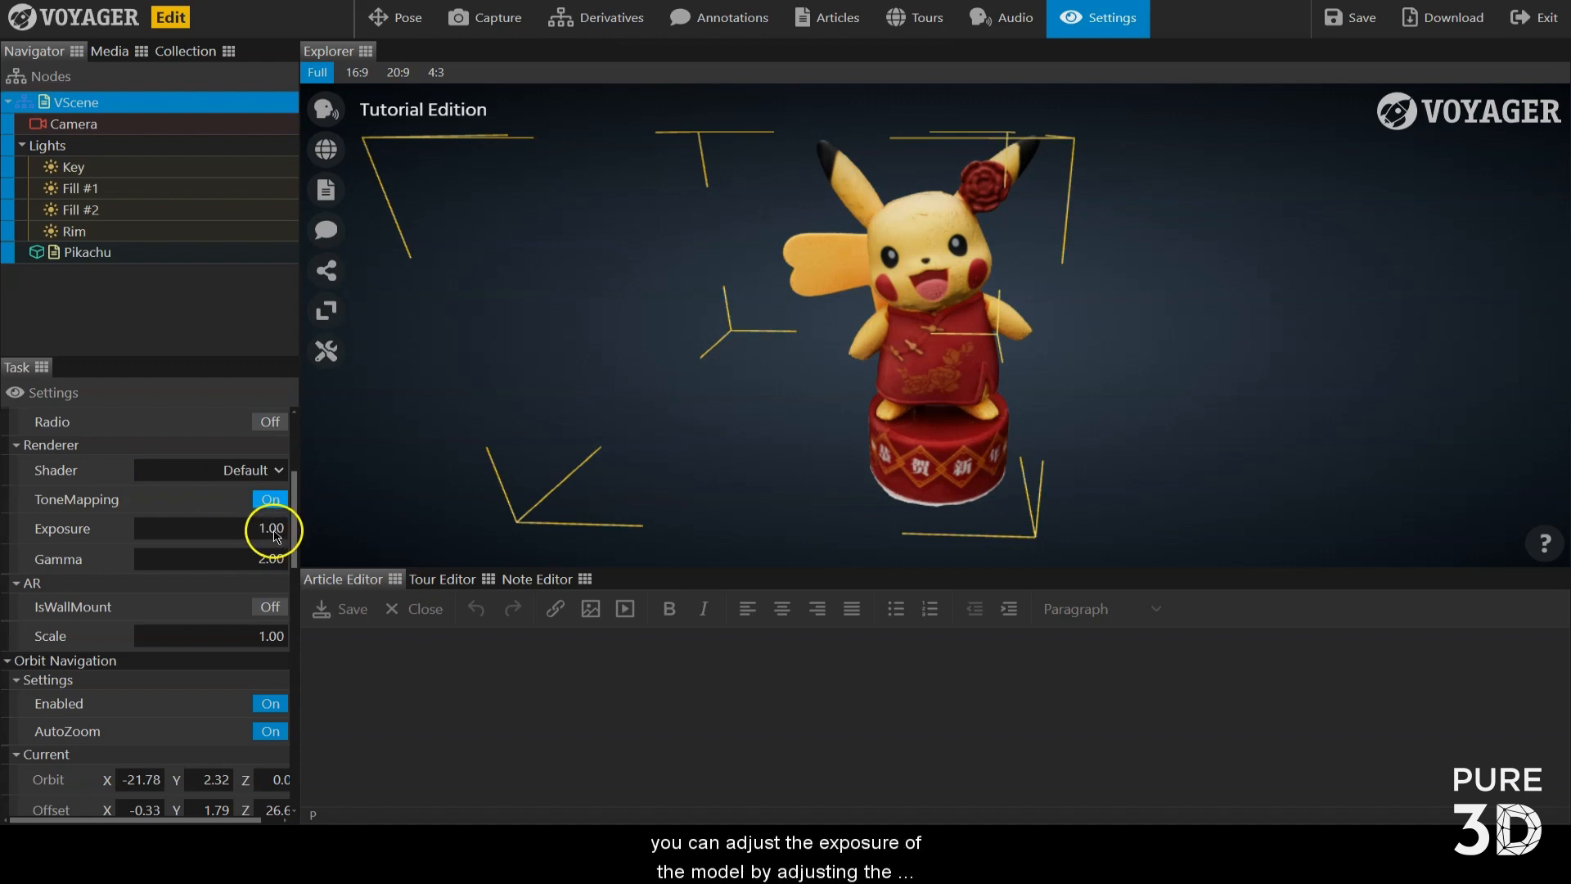
pyautogui.click(272, 535)
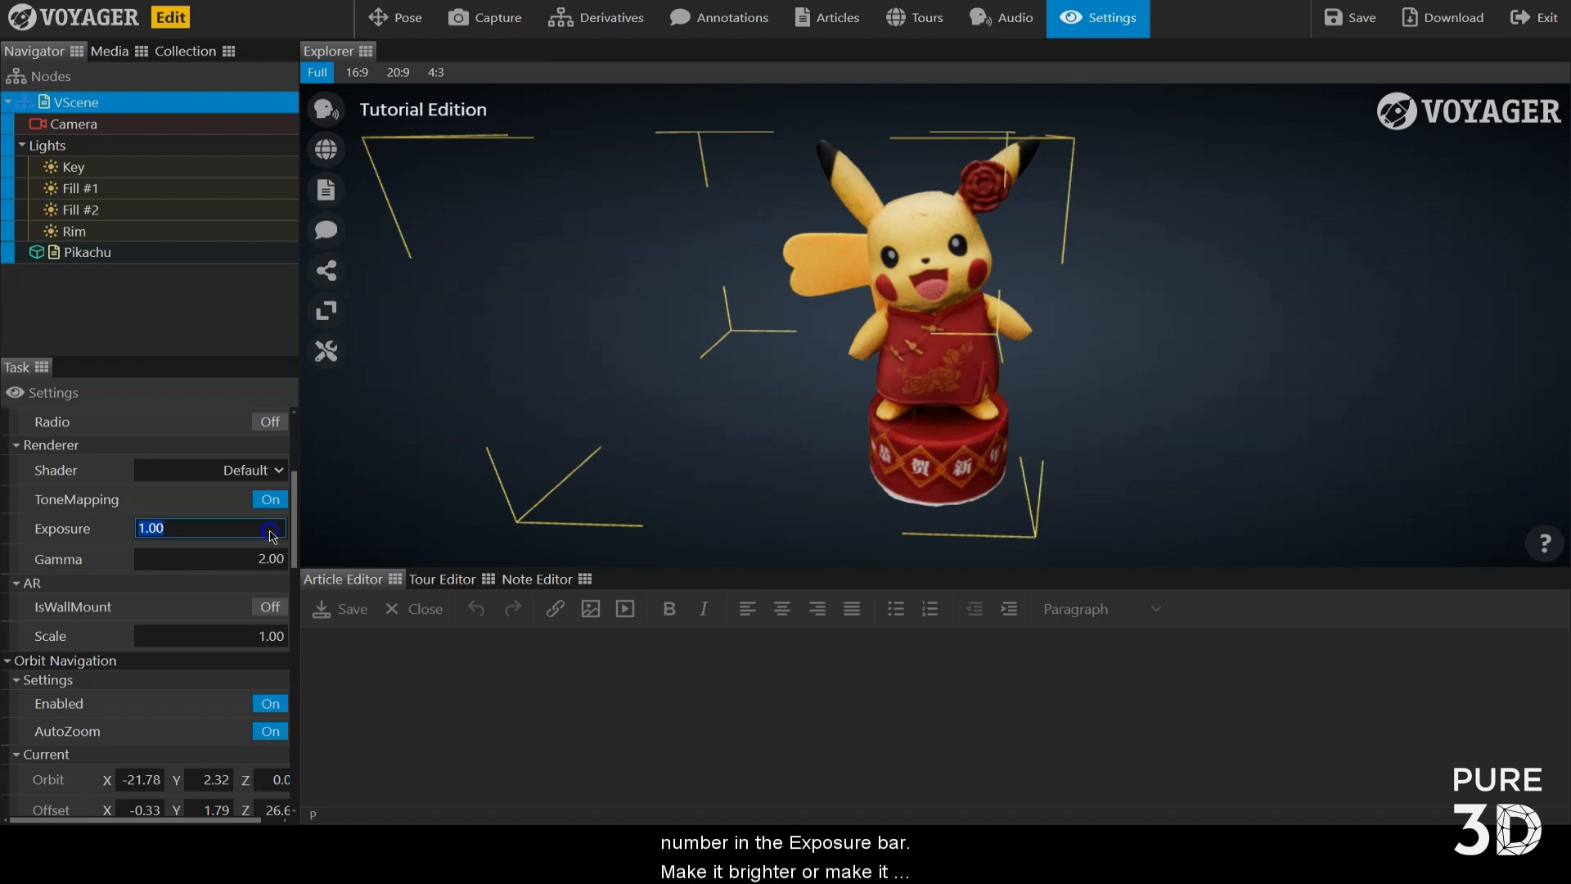
pyautogui.write('2')
pyautogui.press('Return')
# Set the renderer's exposure to 0.5
pyautogui.click(272, 536)
pyautogui.write('0')
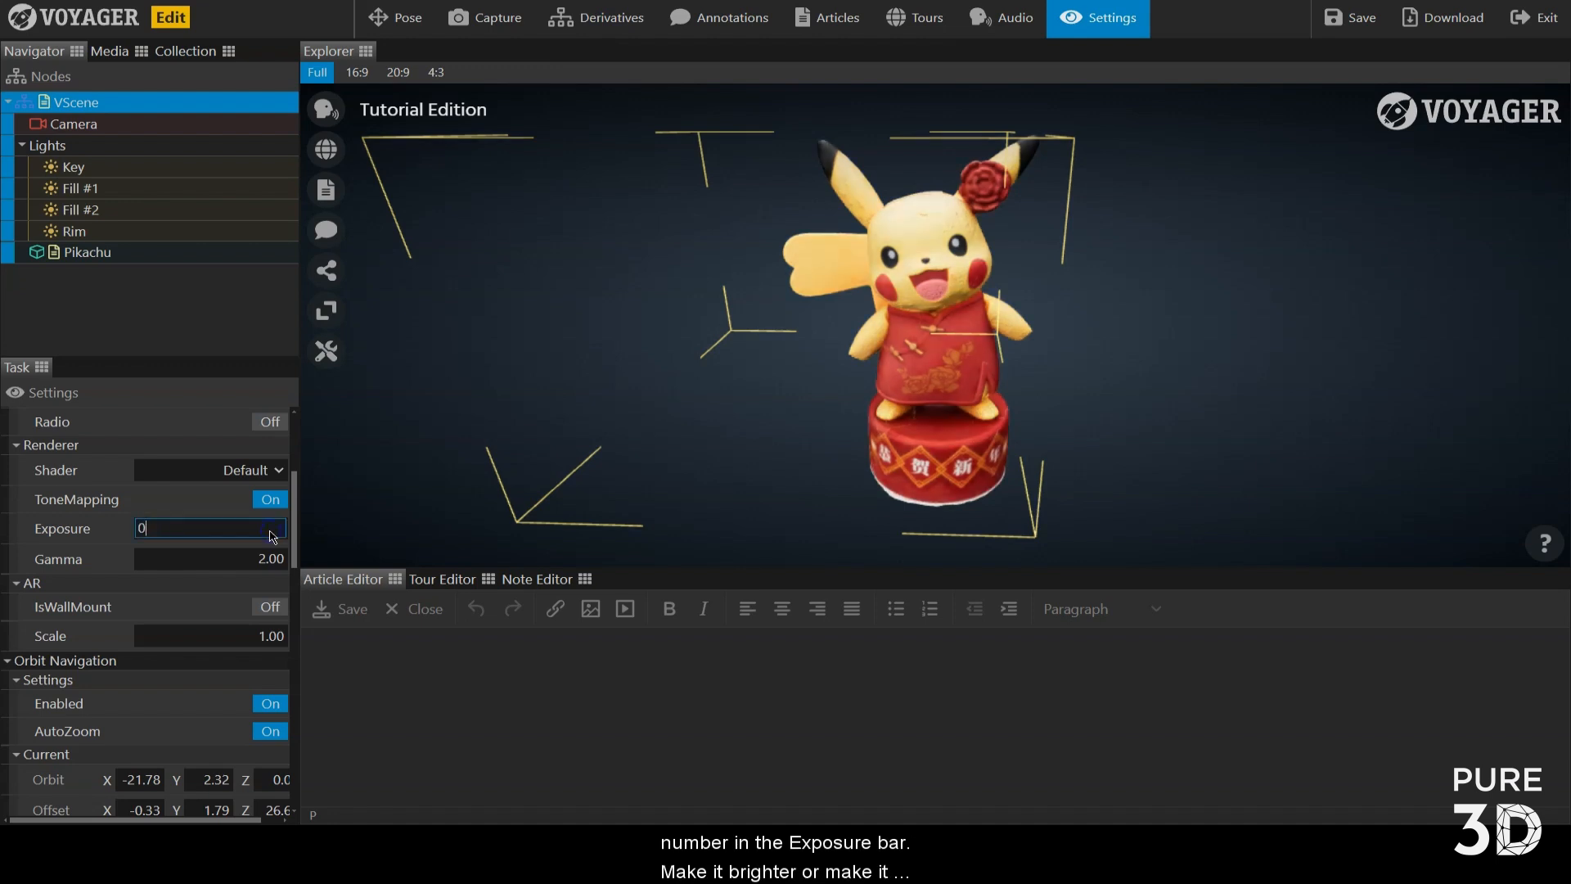
pyautogui.write('.5')
pyautogui.press('Return')
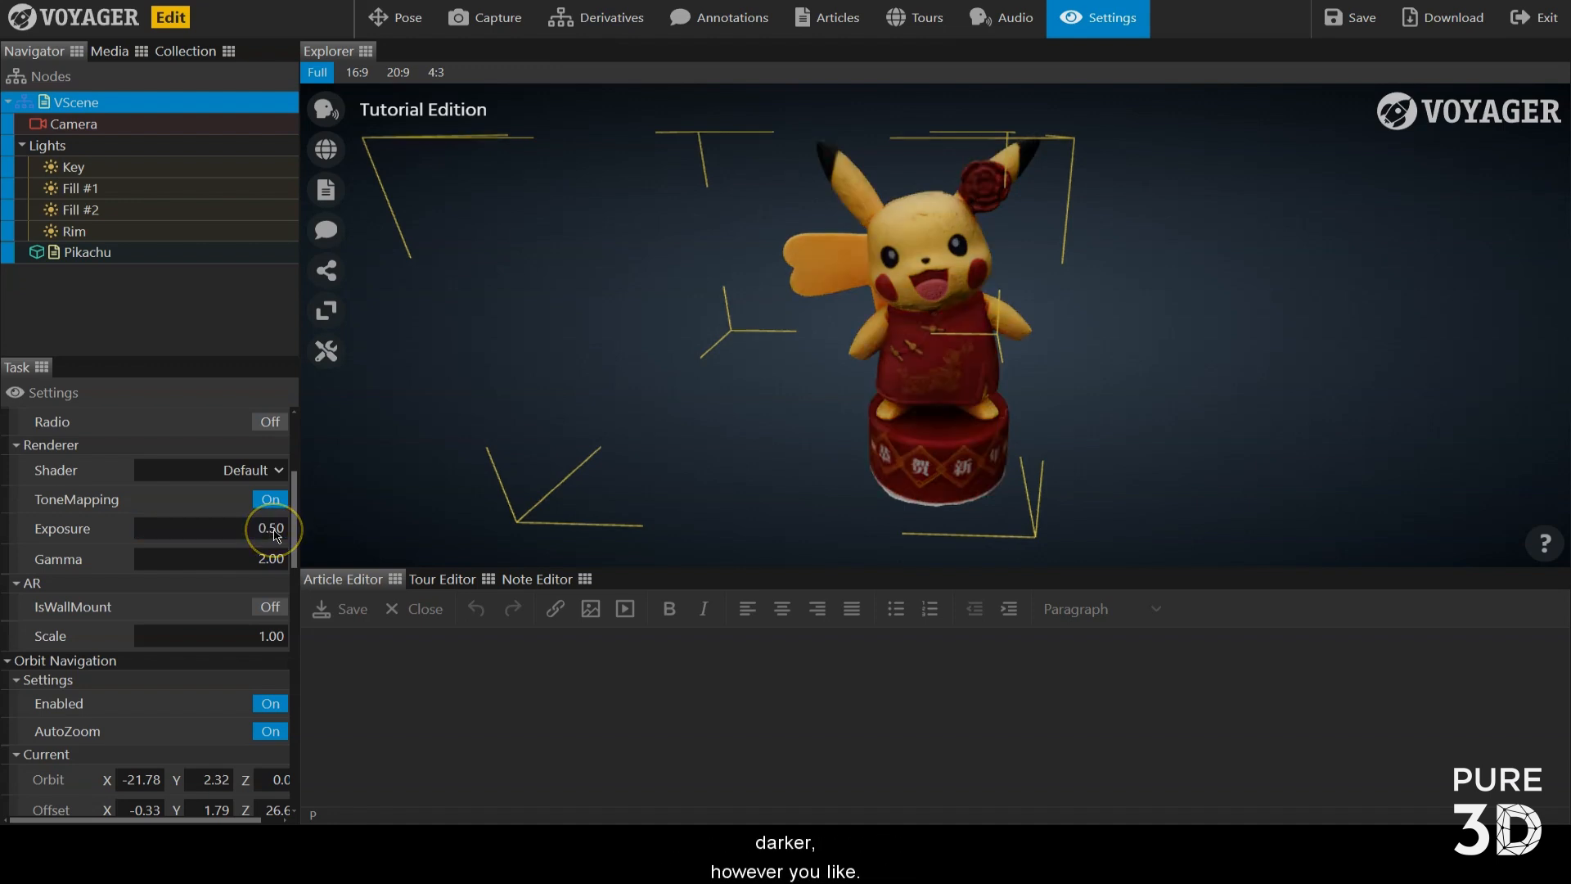
# Turn on auto rotation in the orbit navigation settings and switch LightsFollowCam off and back on
pyautogui.scroll(-3, 290, 503)
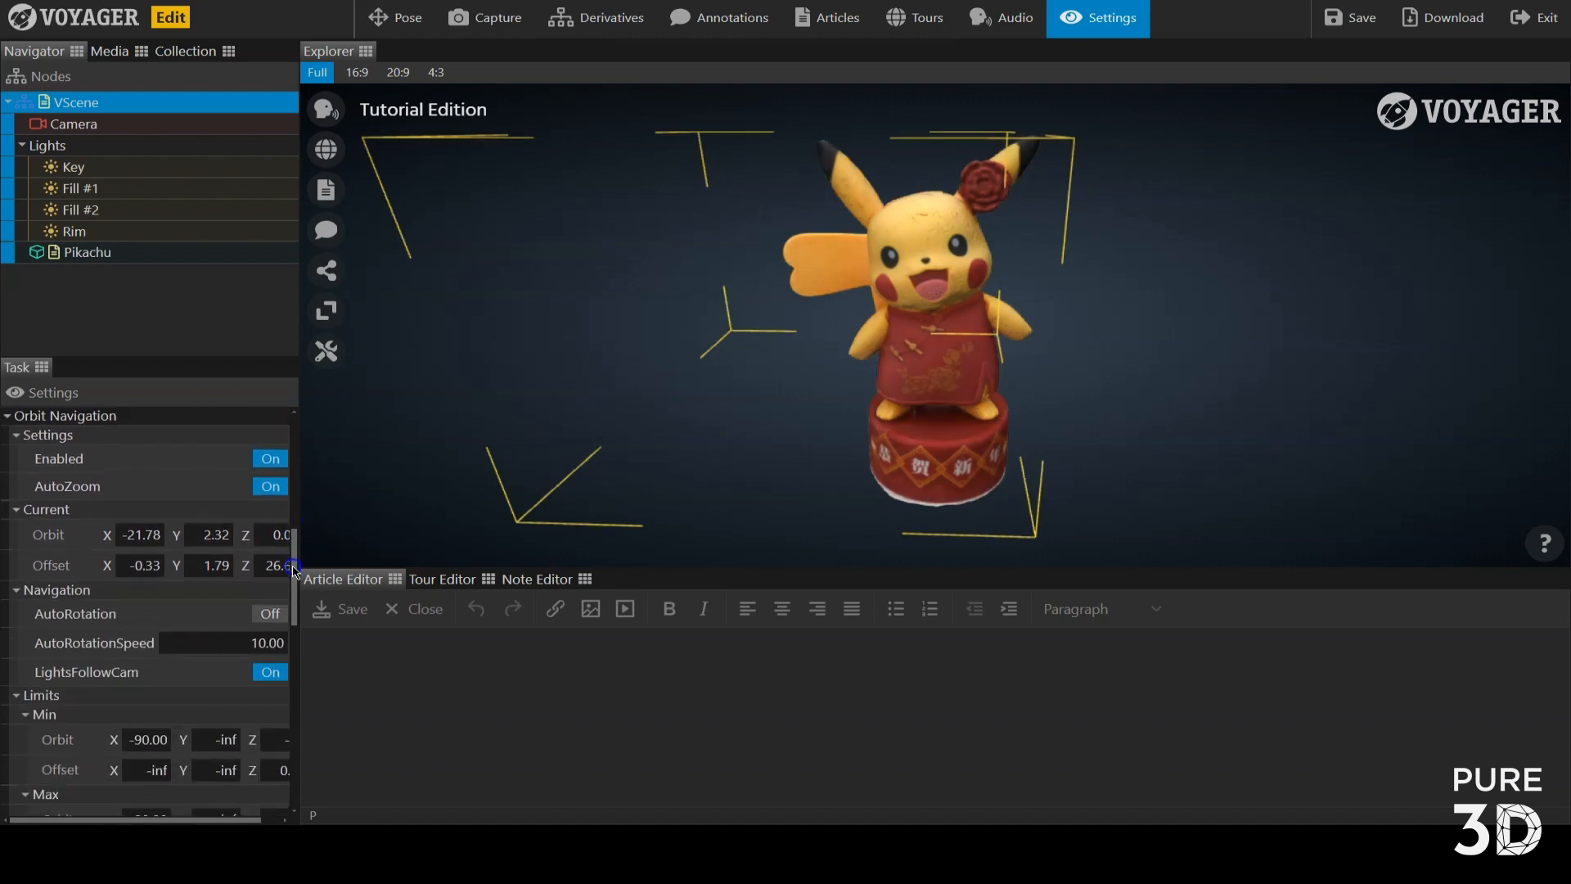
pyautogui.click(196, 520)
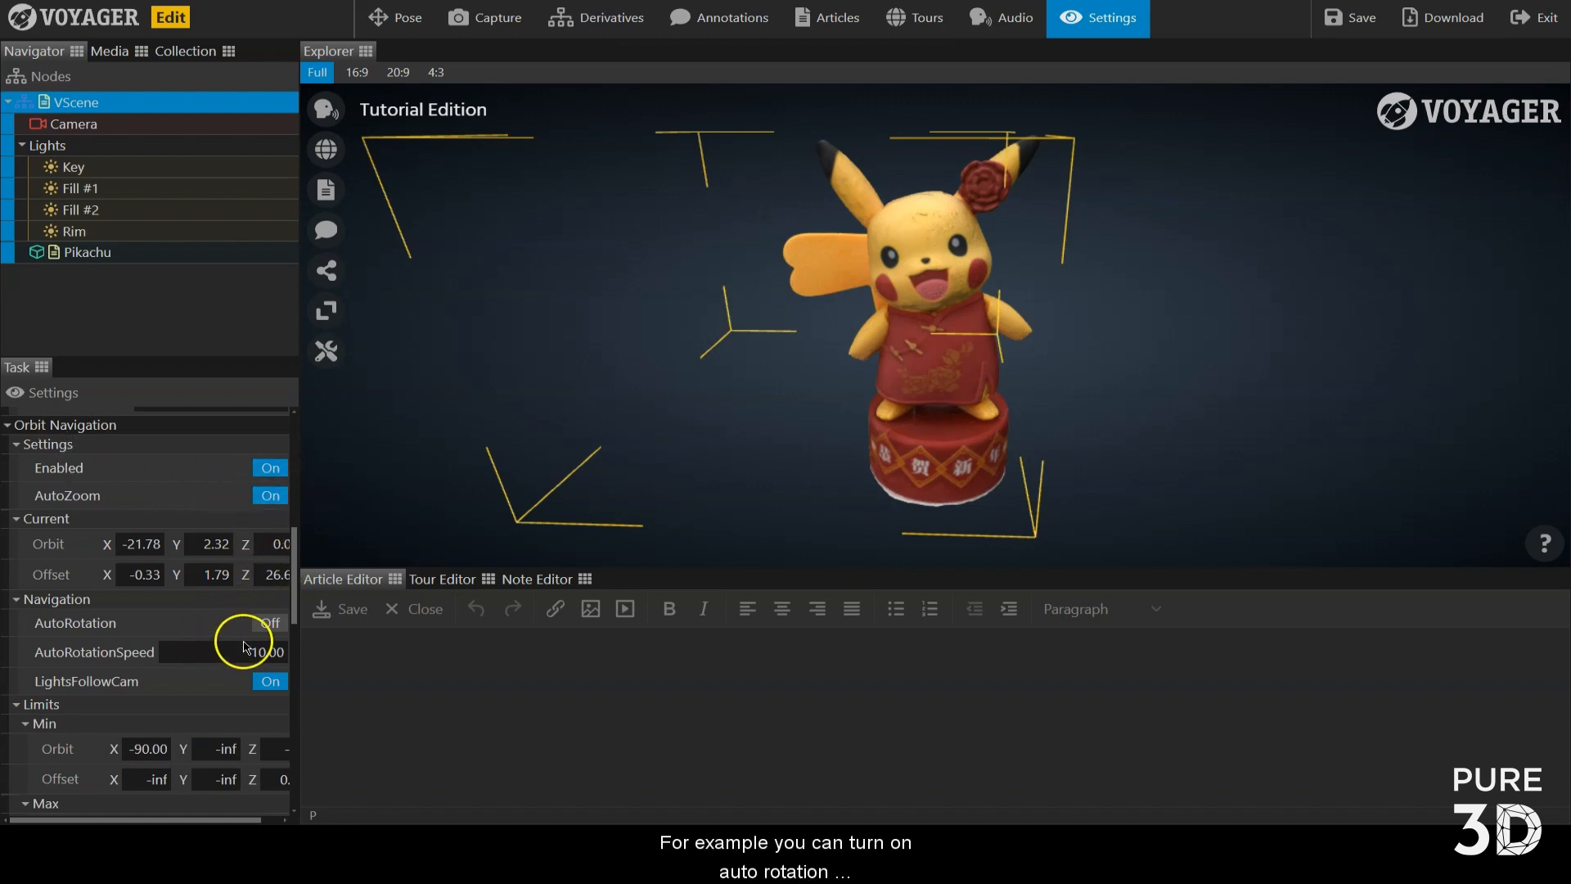
pyautogui.click(272, 628)
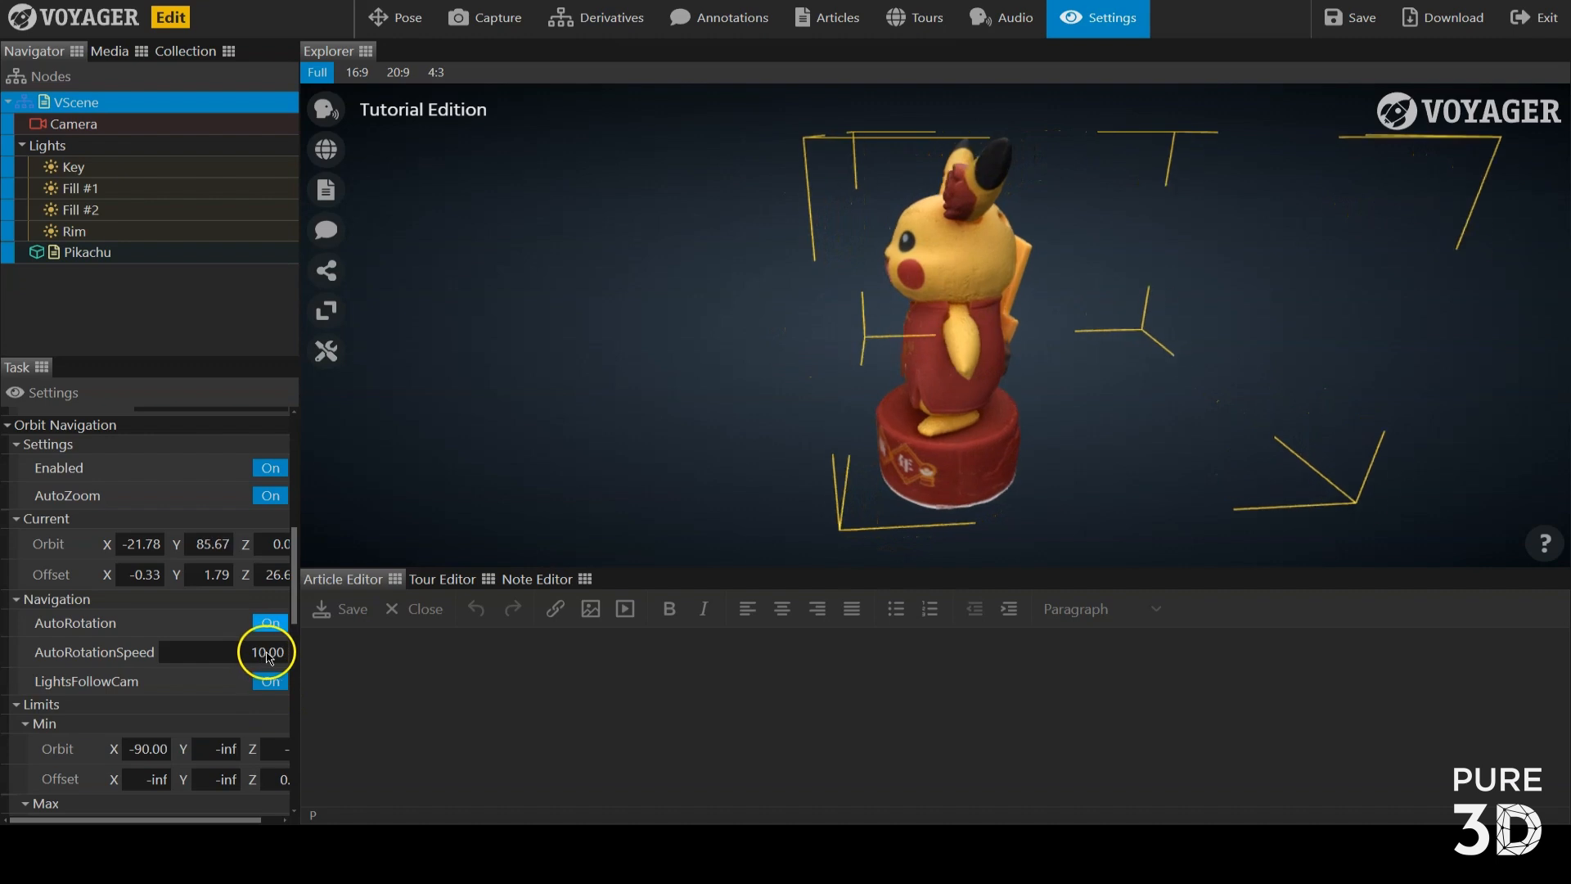
pyautogui.click(275, 682)
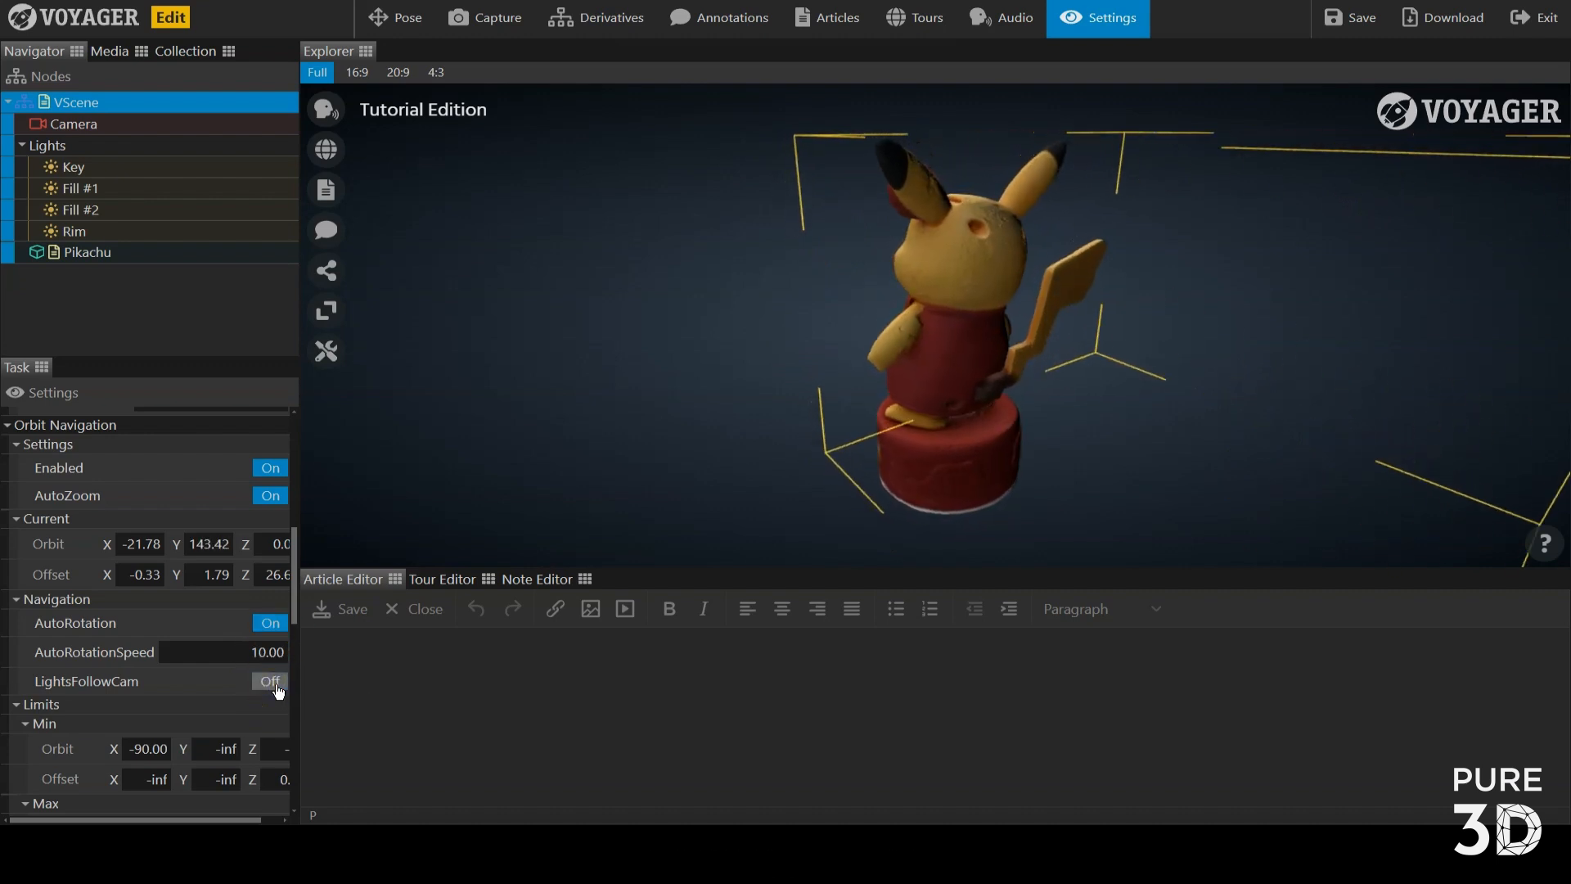
pyautogui.click(272, 682)
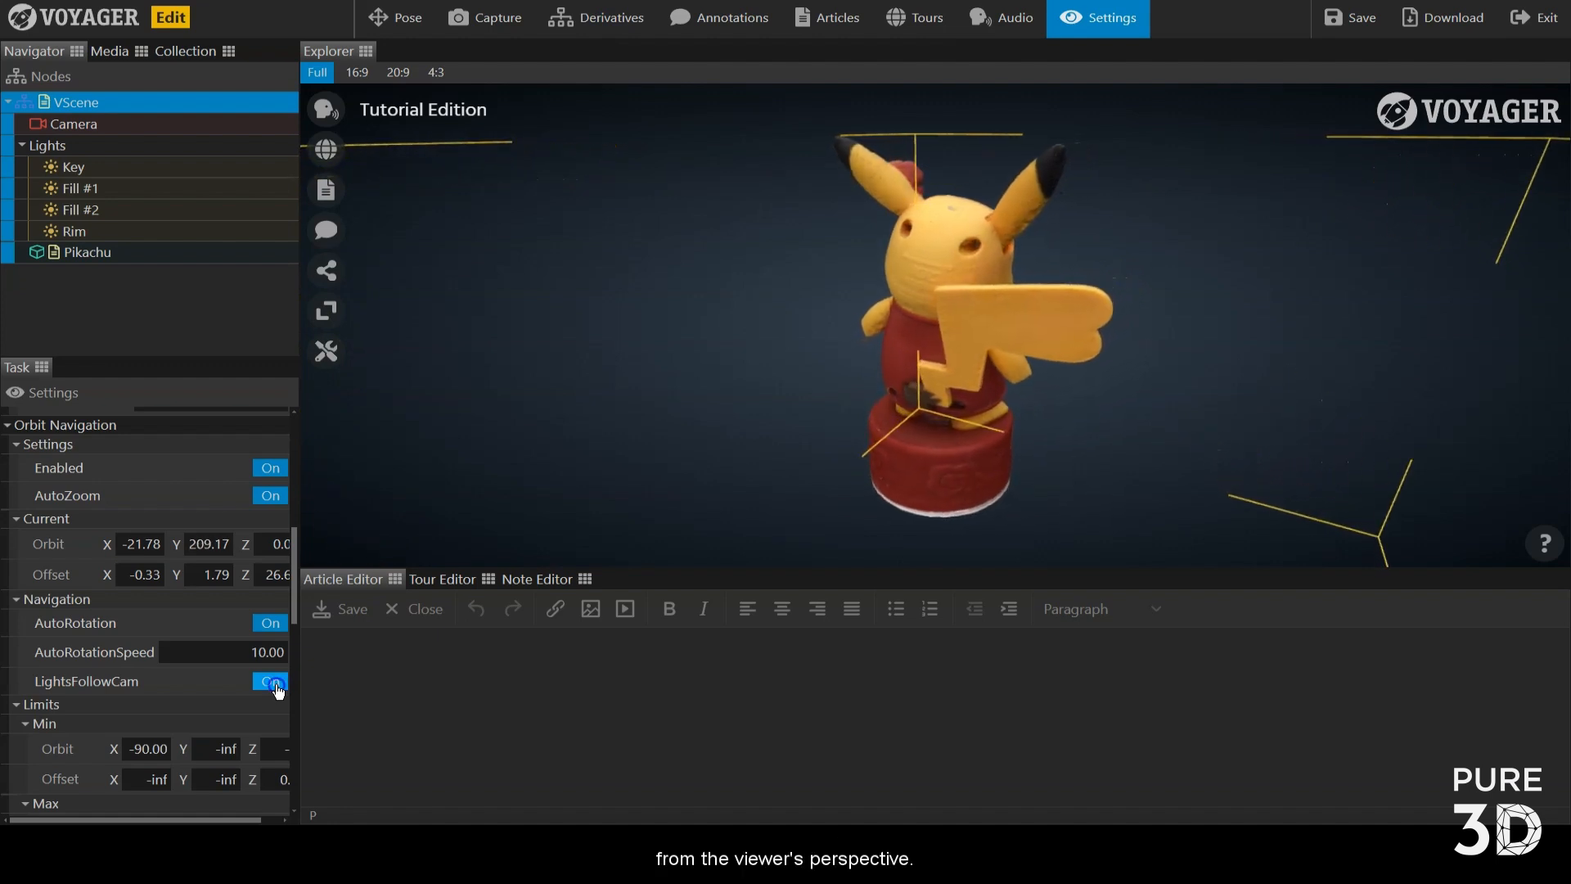
# Set the radial gradient background's Color0 to near-white (242, 242, 242) and Color1 to mid grey
pyautogui.scroll(-6, 280, 561)
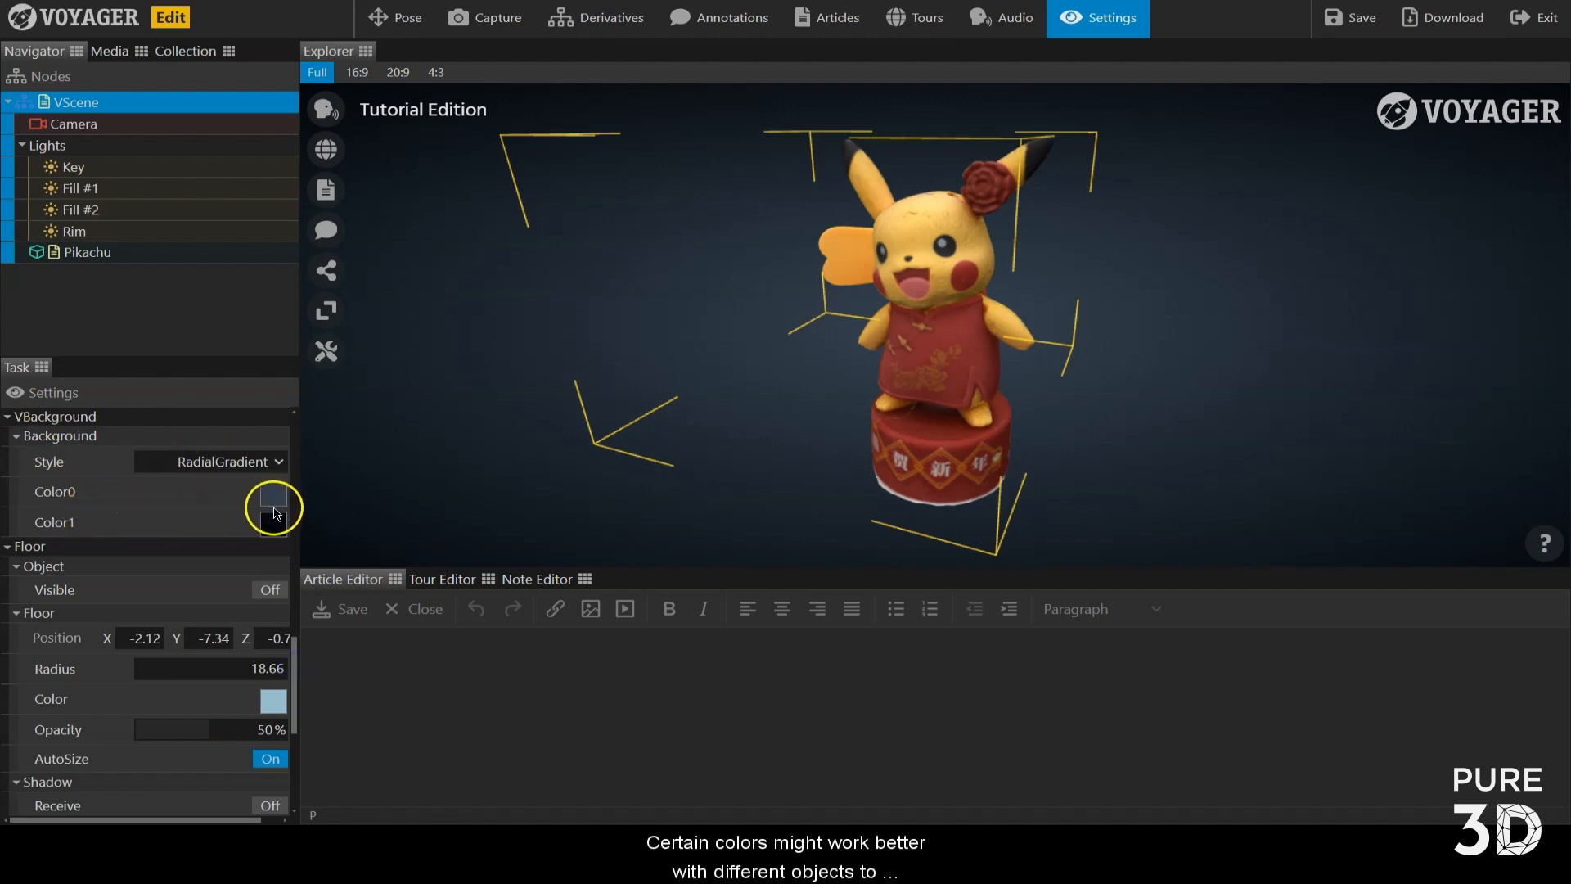
pyautogui.click(274, 500)
pyautogui.moveTo(293, 536); pyautogui.dragTo(259, 516)
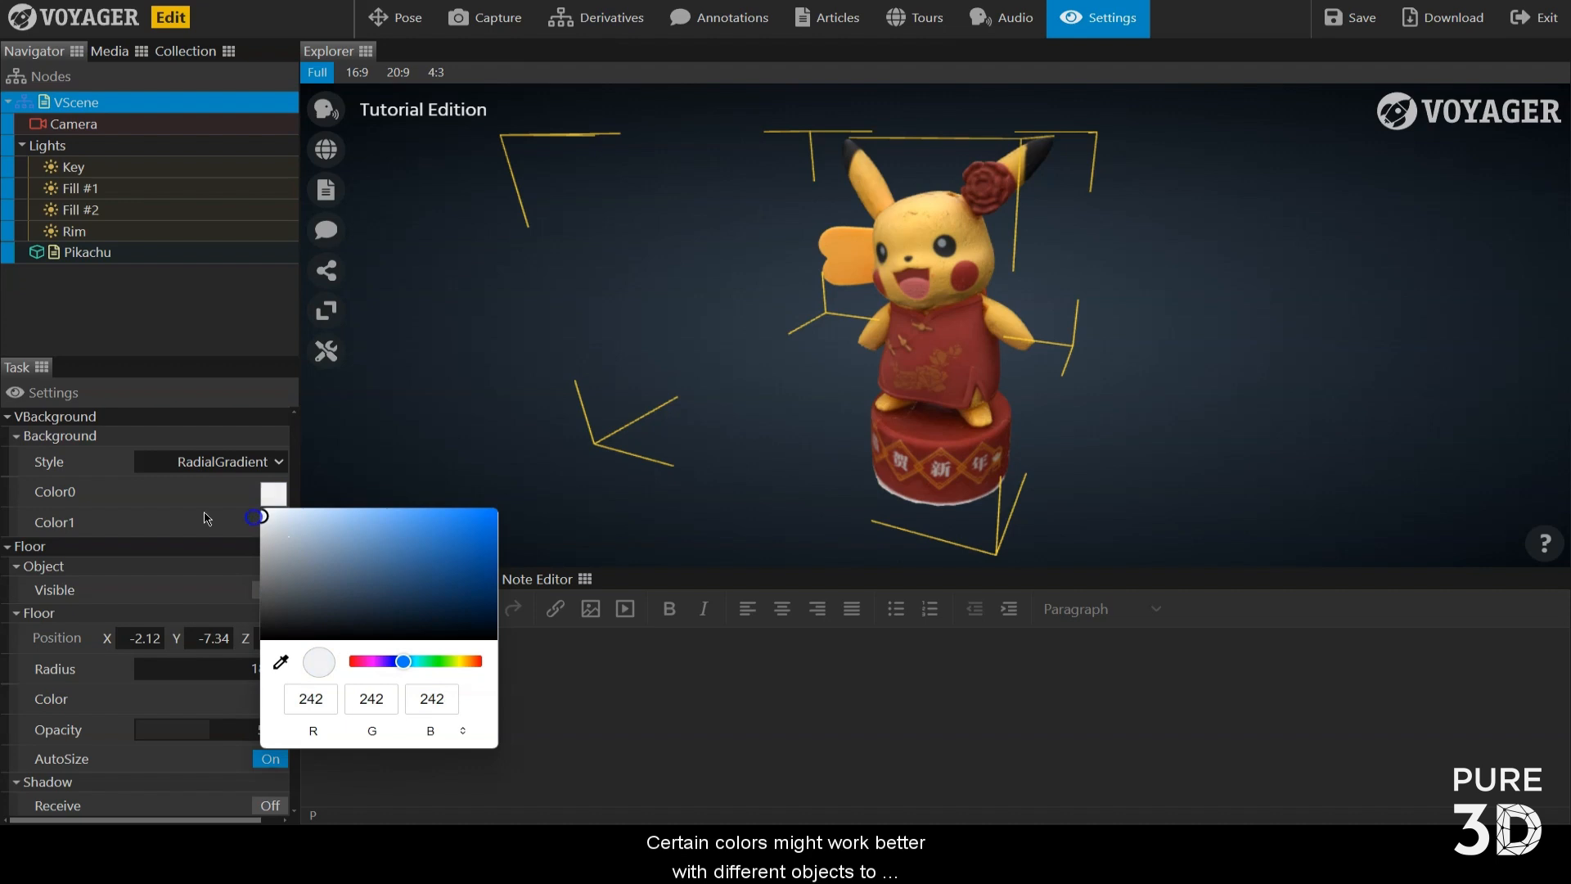
pyautogui.click(189, 519)
pyautogui.click(287, 530)
pyautogui.moveTo(286, 612); pyautogui.dragTo(253, 598)
pyautogui.click(215, 517)
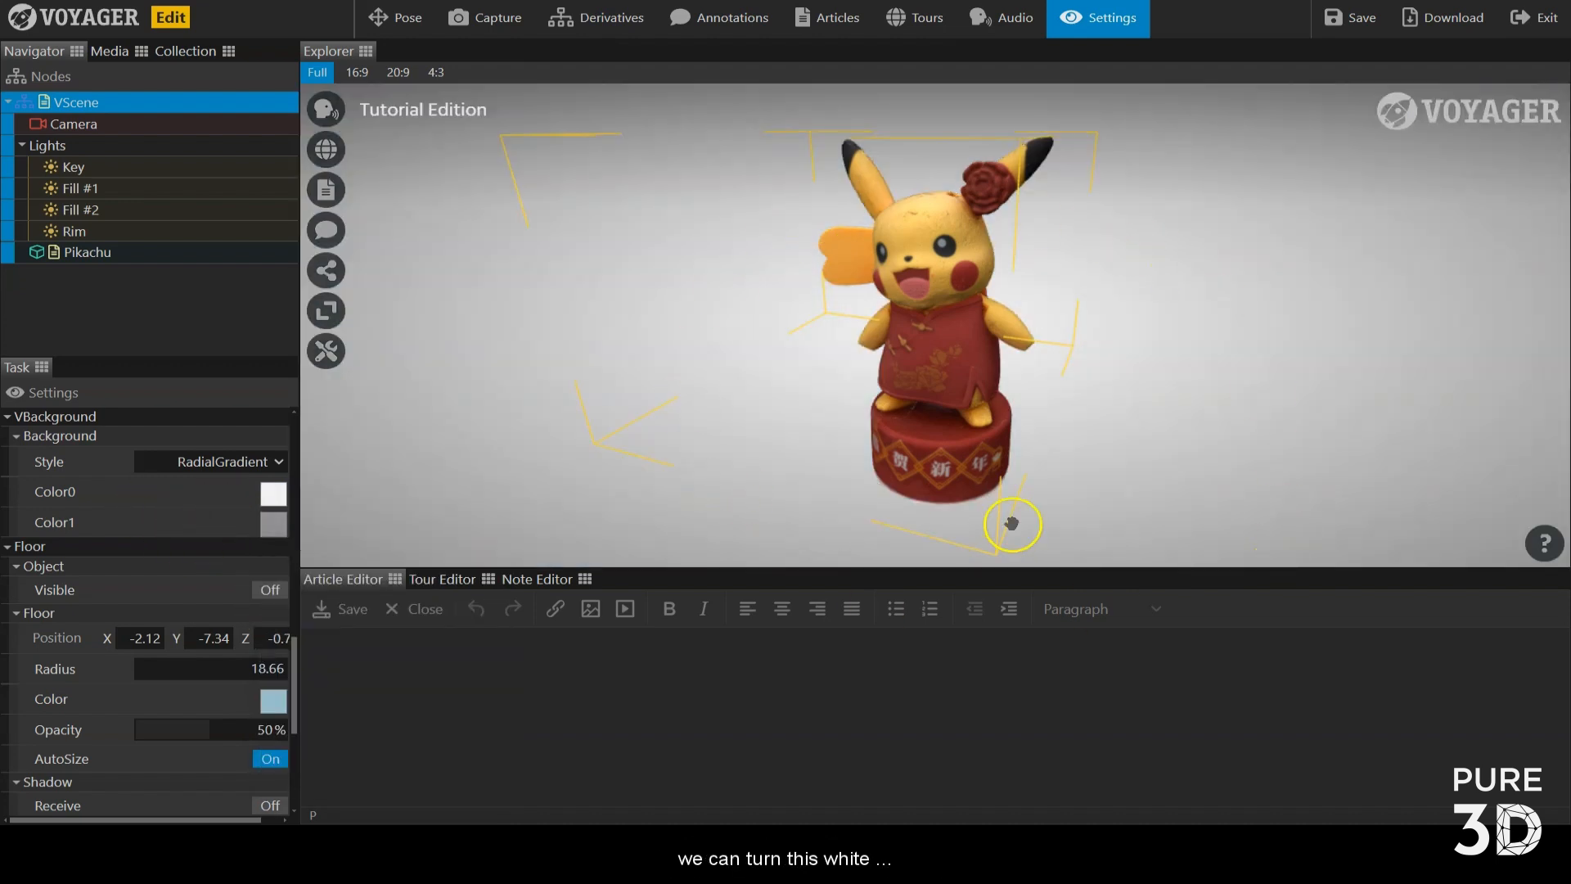
# Darken the radial gradient background by setting Color0 to dark grey and Color1 to black
pyautogui.click(272, 493)
pyautogui.click(231, 526)
pyautogui.moveTo(269, 573); pyautogui.dragTo(244, 703)
pyautogui.click(266, 530)
pyautogui.click(162, 490)
pyautogui.click(271, 494)
pyautogui.click(231, 515)
pyautogui.click(270, 525)
pyautogui.click(190, 549)
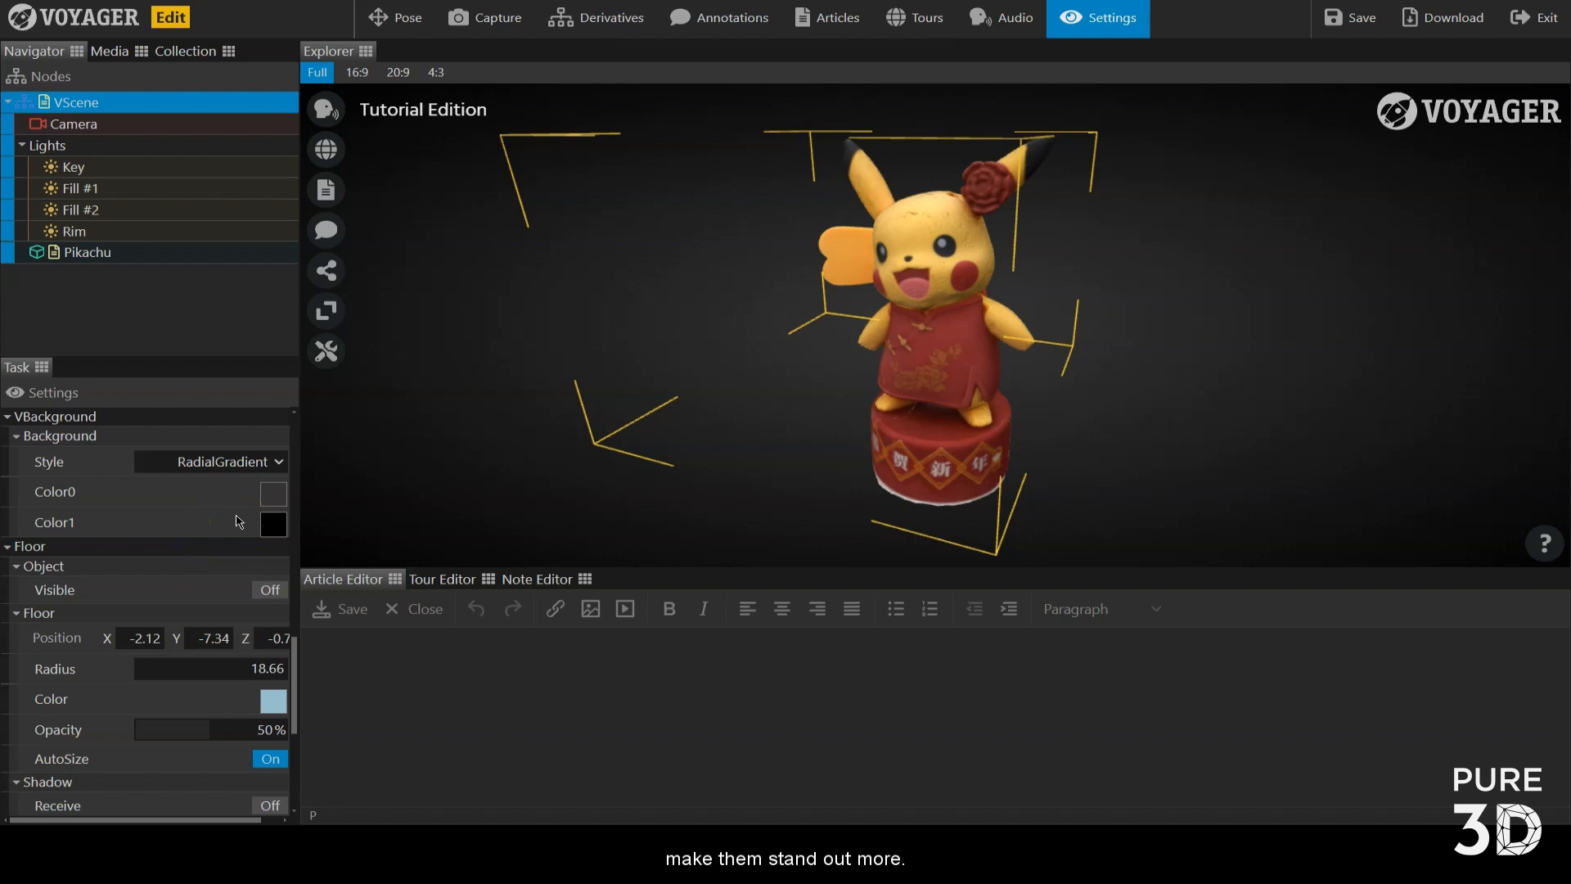
# Show the virtual floor and give it a grey color (138, 138, 138) with 44% opacity
pyautogui.click(270, 590)
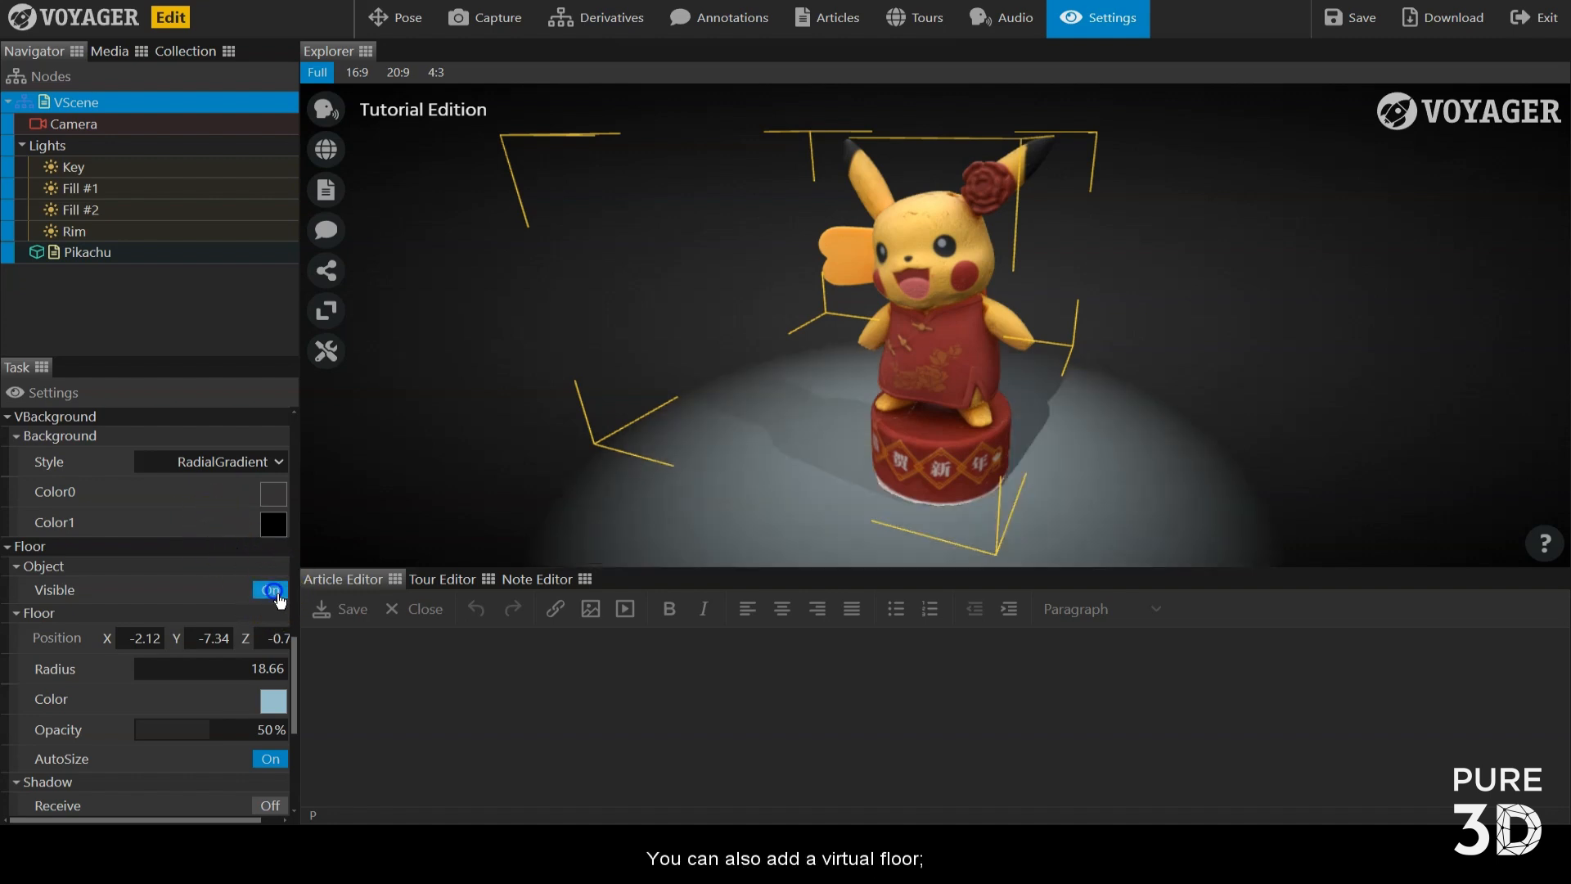
pyautogui.moveTo(295, 651); pyautogui.dragTo(296, 699)
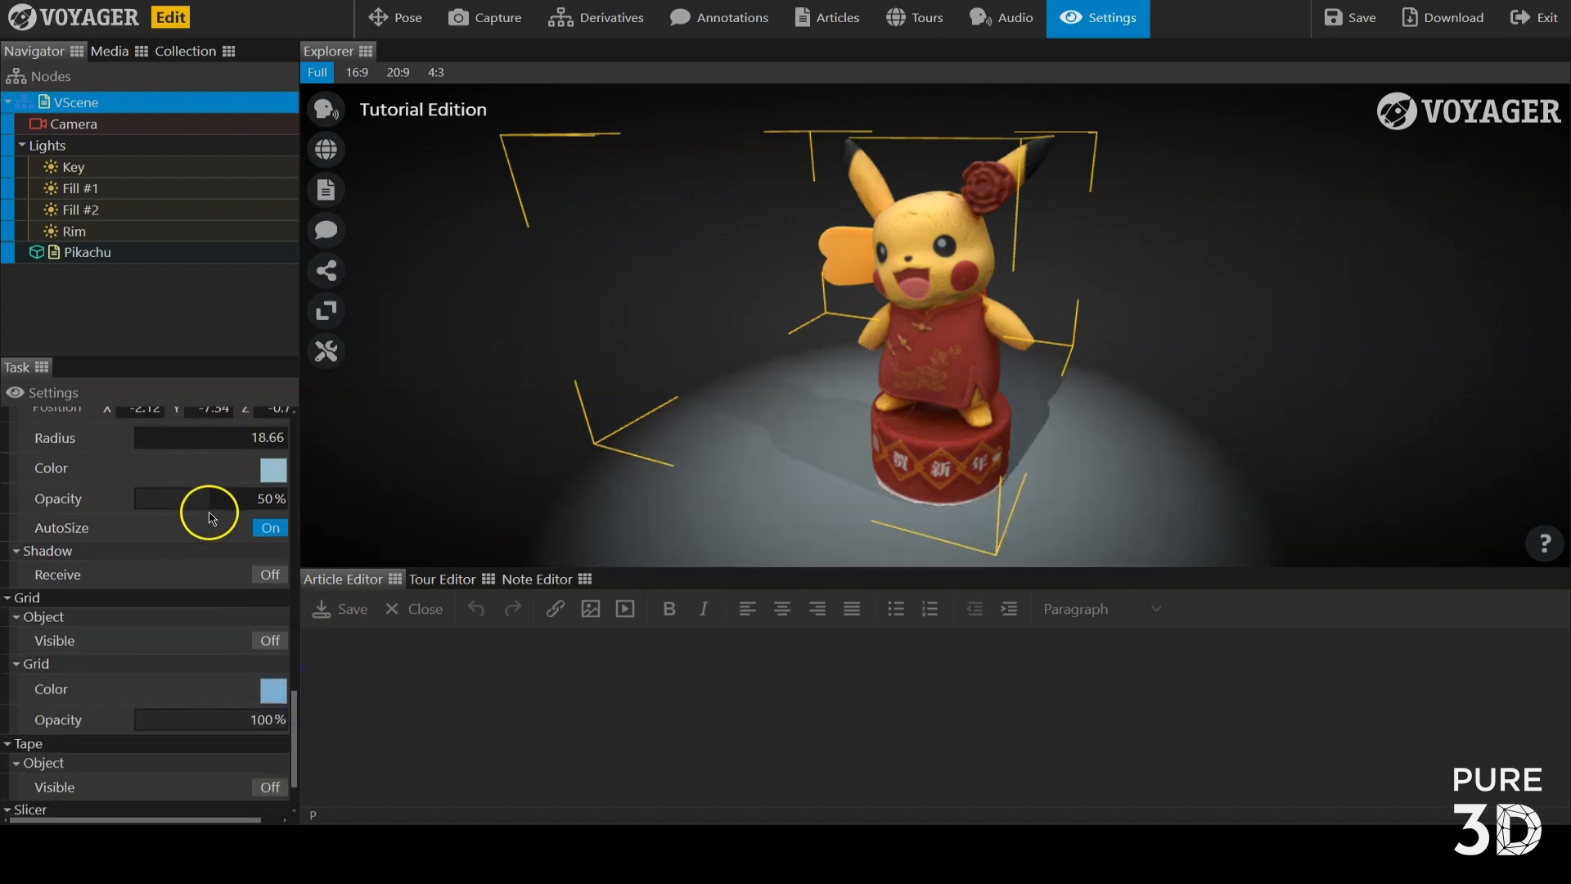
pyautogui.click(273, 473)
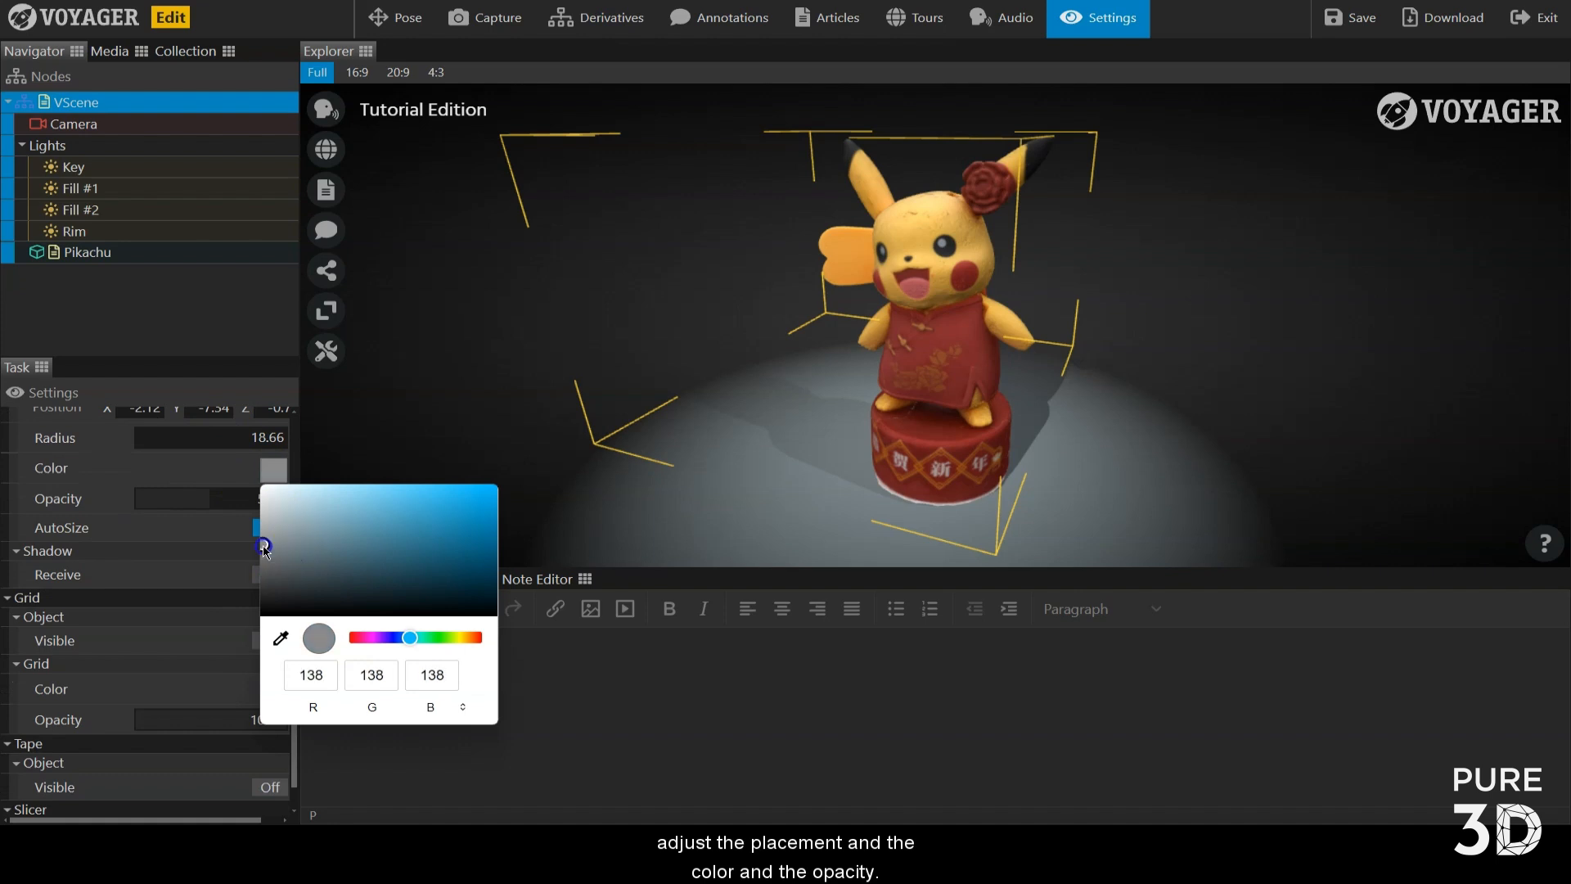
pyautogui.click(211, 474)
pyautogui.moveTo(217, 504)
pyautogui.mouseDown()
pyautogui.moveTo(245, 507)
pyautogui.moveTo(203, 500)
pyautogui.mouseUp()
# Make the grid visible and turn on the tape's visibility
pyautogui.click(271, 641)
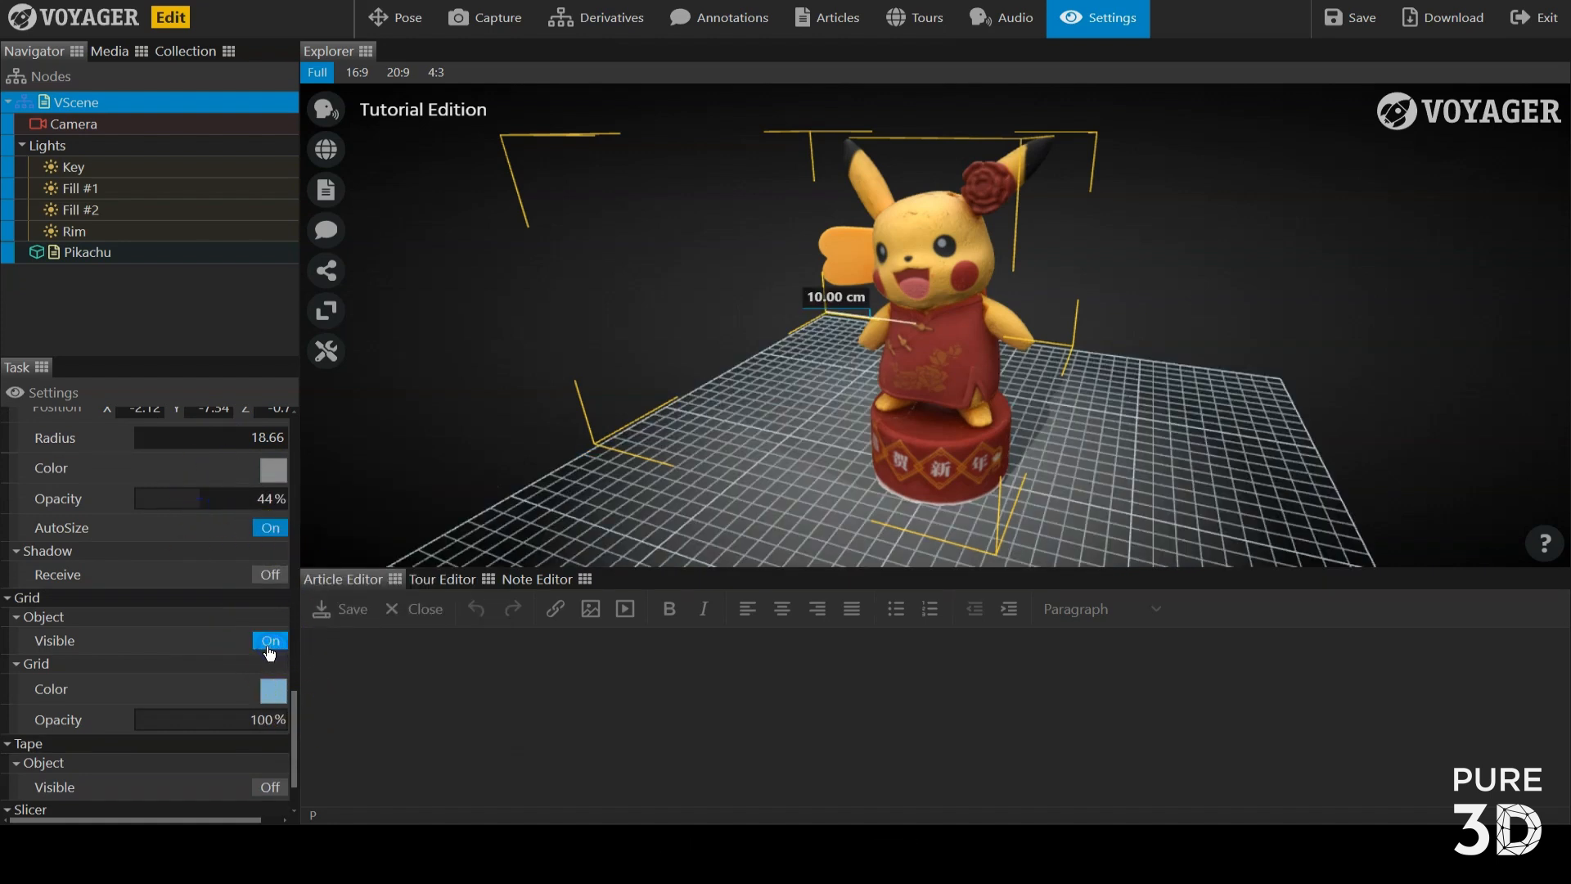
pyautogui.scroll(-1, 286, 706)
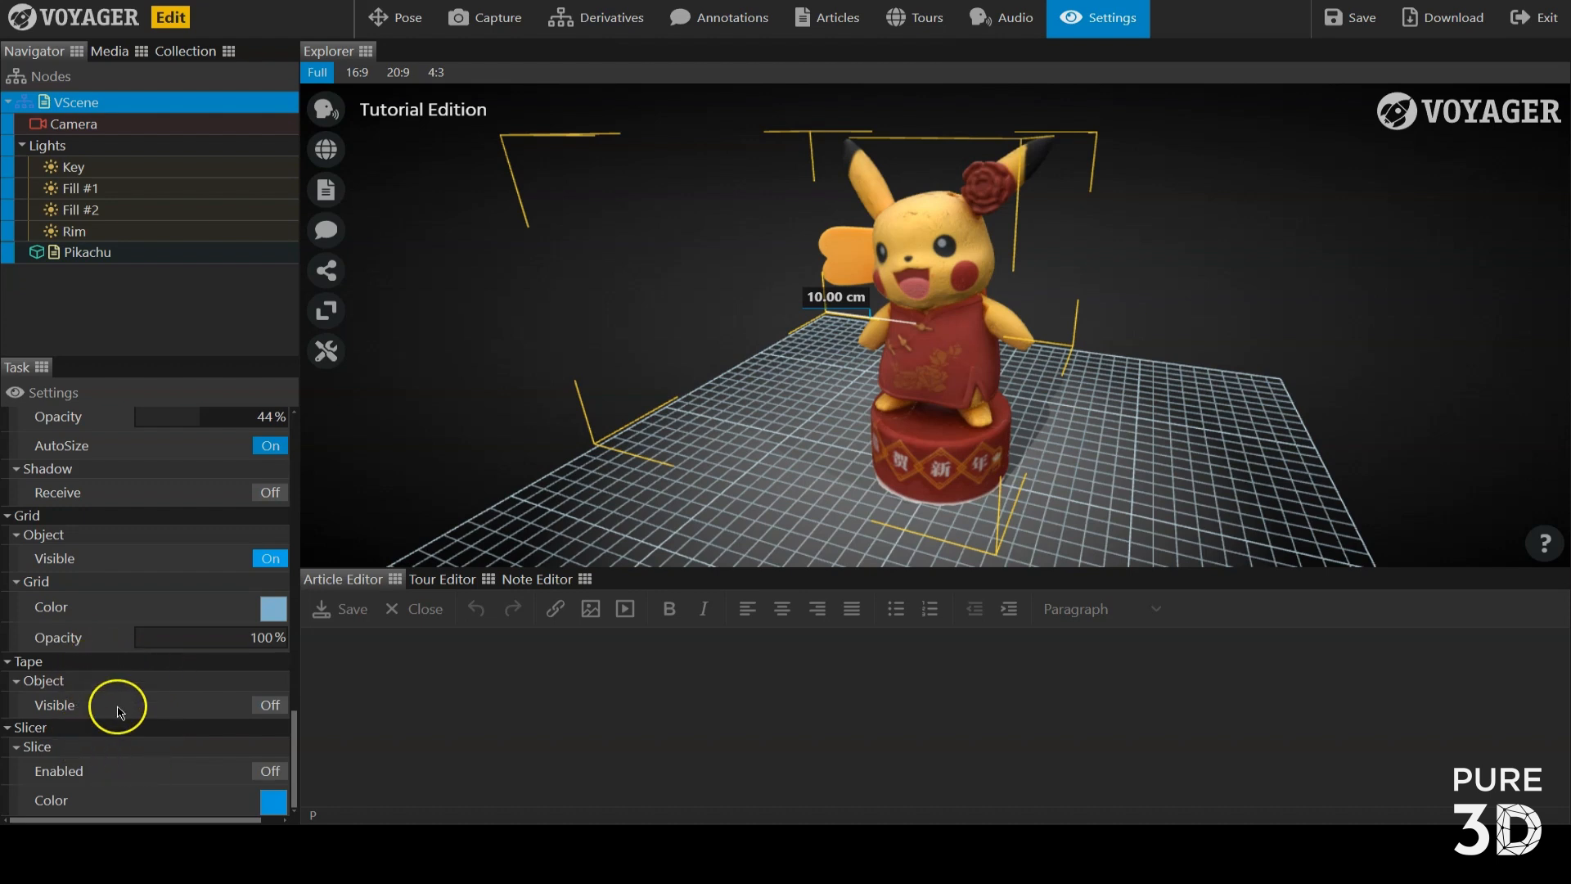
pyautogui.click(274, 718)
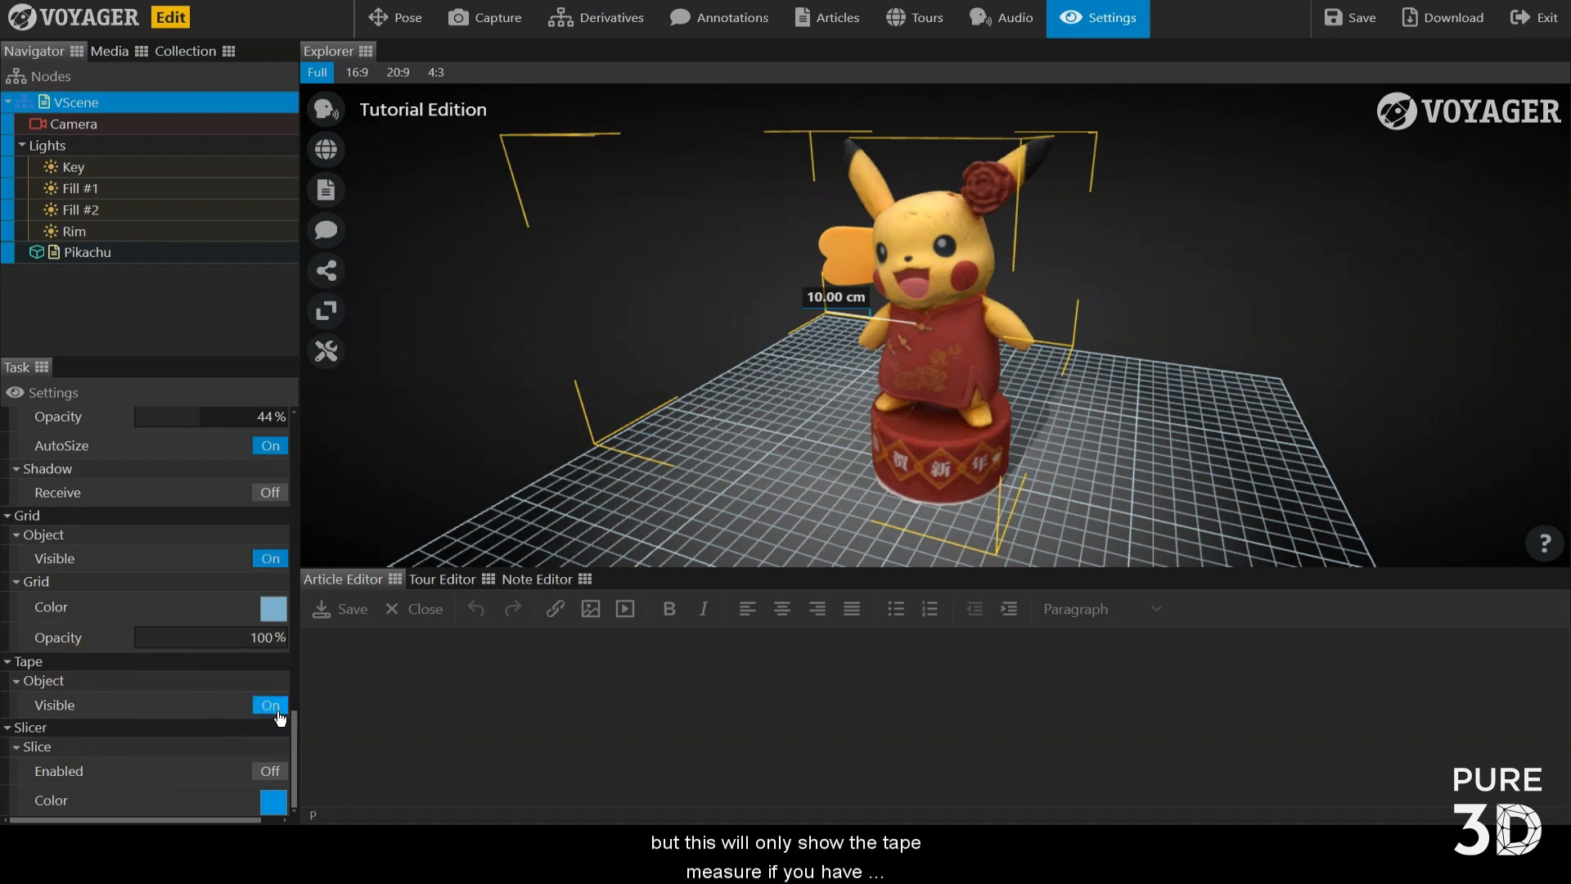
# Turn on the tape tool and measure the figure from the top of its head to the bottom of its base
pyautogui.click(327, 353)
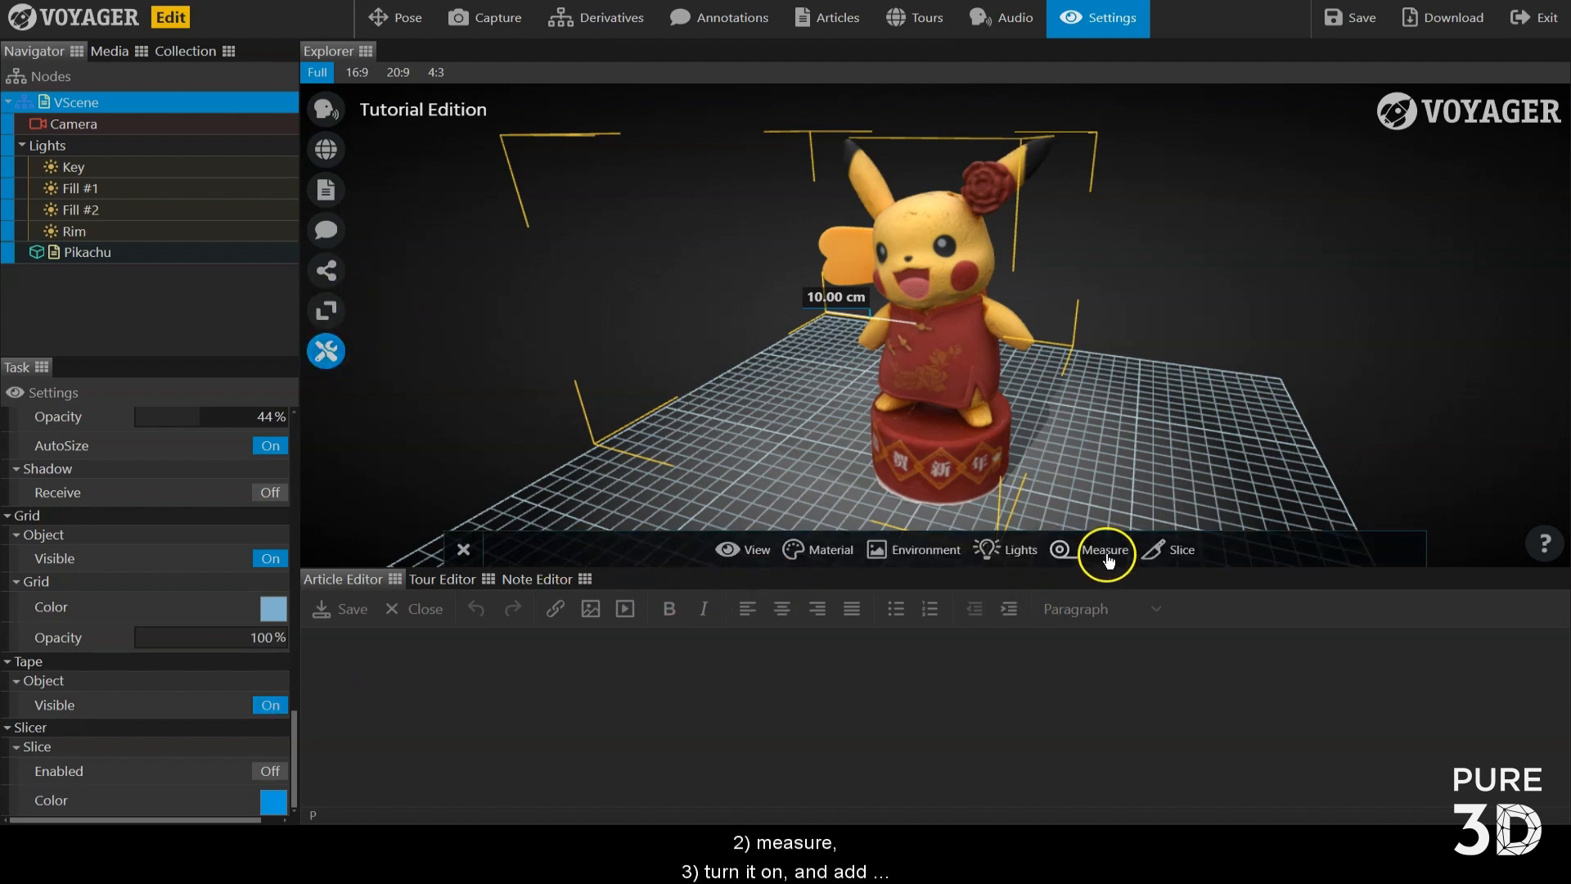
pyautogui.click(1106, 550)
pyautogui.click(832, 512)
pyautogui.click(920, 207)
pyautogui.moveTo(928, 368); pyautogui.dragTo(986, 401)
pyautogui.click(955, 399)
# Toggle the tape's visibility in the VScene settings and switch the tape tool off
pyautogui.scroll(-5, 260, 733)
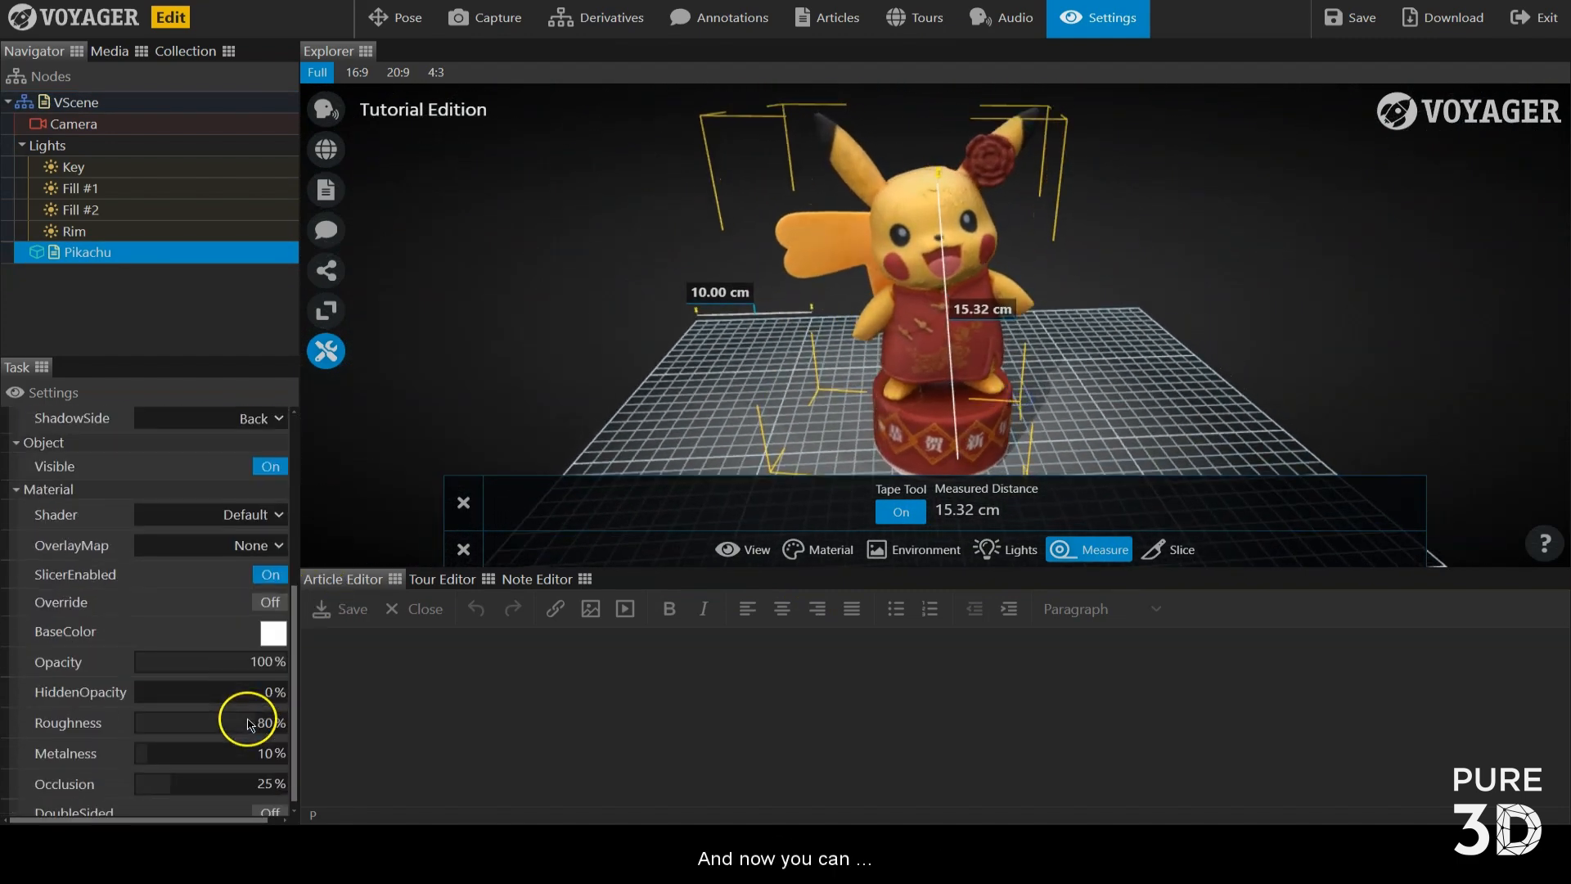
pyautogui.scroll(5, 246, 728)
pyautogui.click(132, 112)
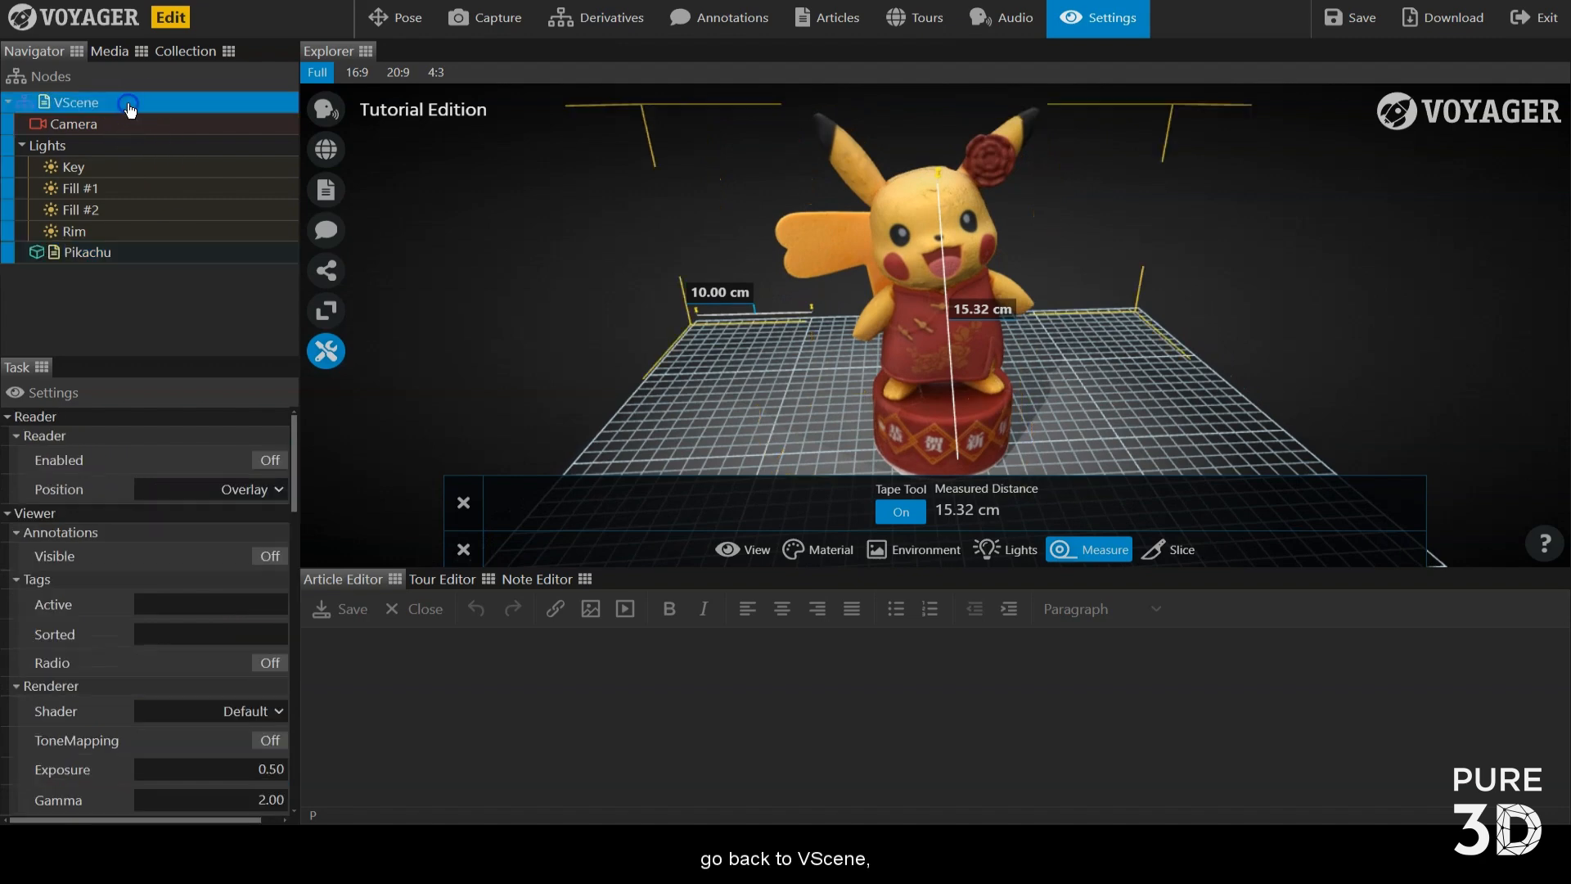
pyautogui.scroll(-10, 245, 654)
pyautogui.click(275, 705)
pyautogui.click(277, 706)
pyautogui.click(276, 706)
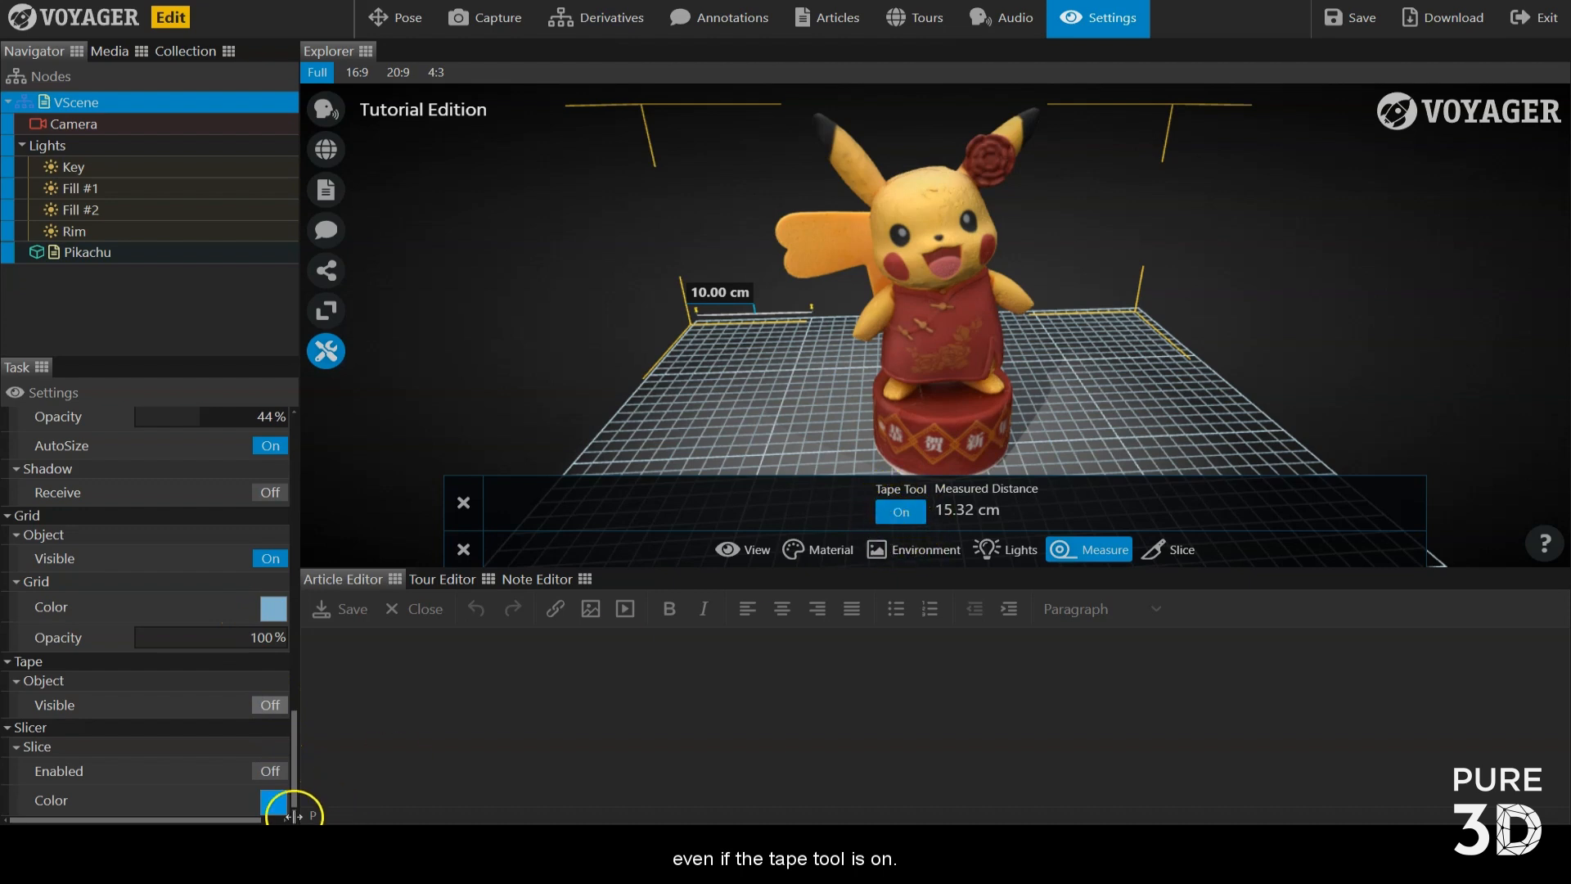
pyautogui.click(270, 705)
pyautogui.click(899, 511)
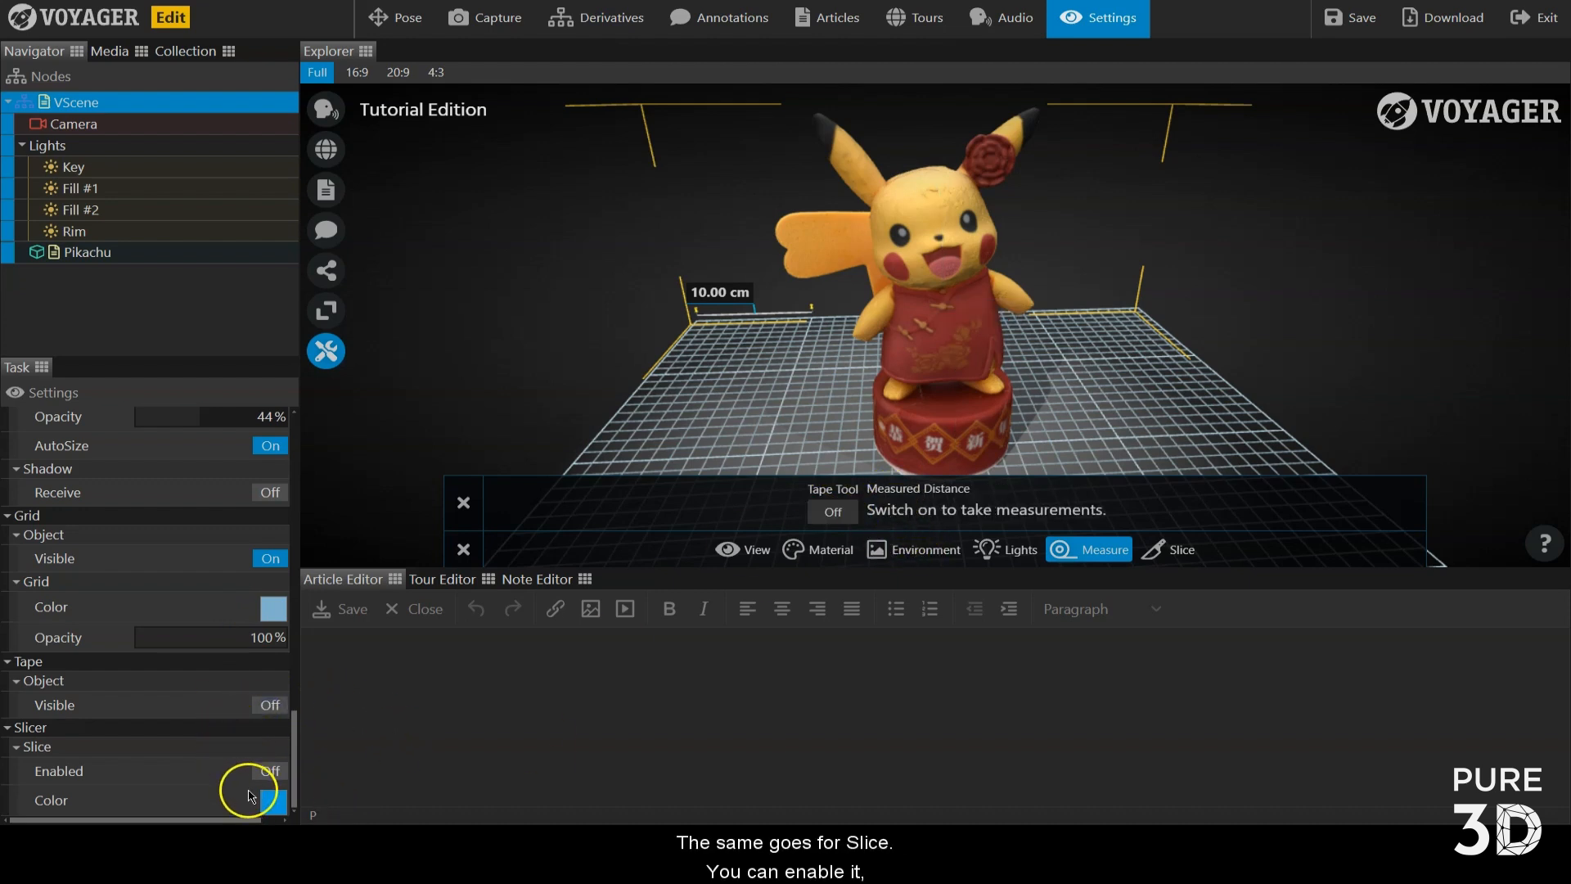
# Enable slicing, shift the X-axis slice position slightly to reveal more of the figure, and switch the slice tool off
pyautogui.click(274, 772)
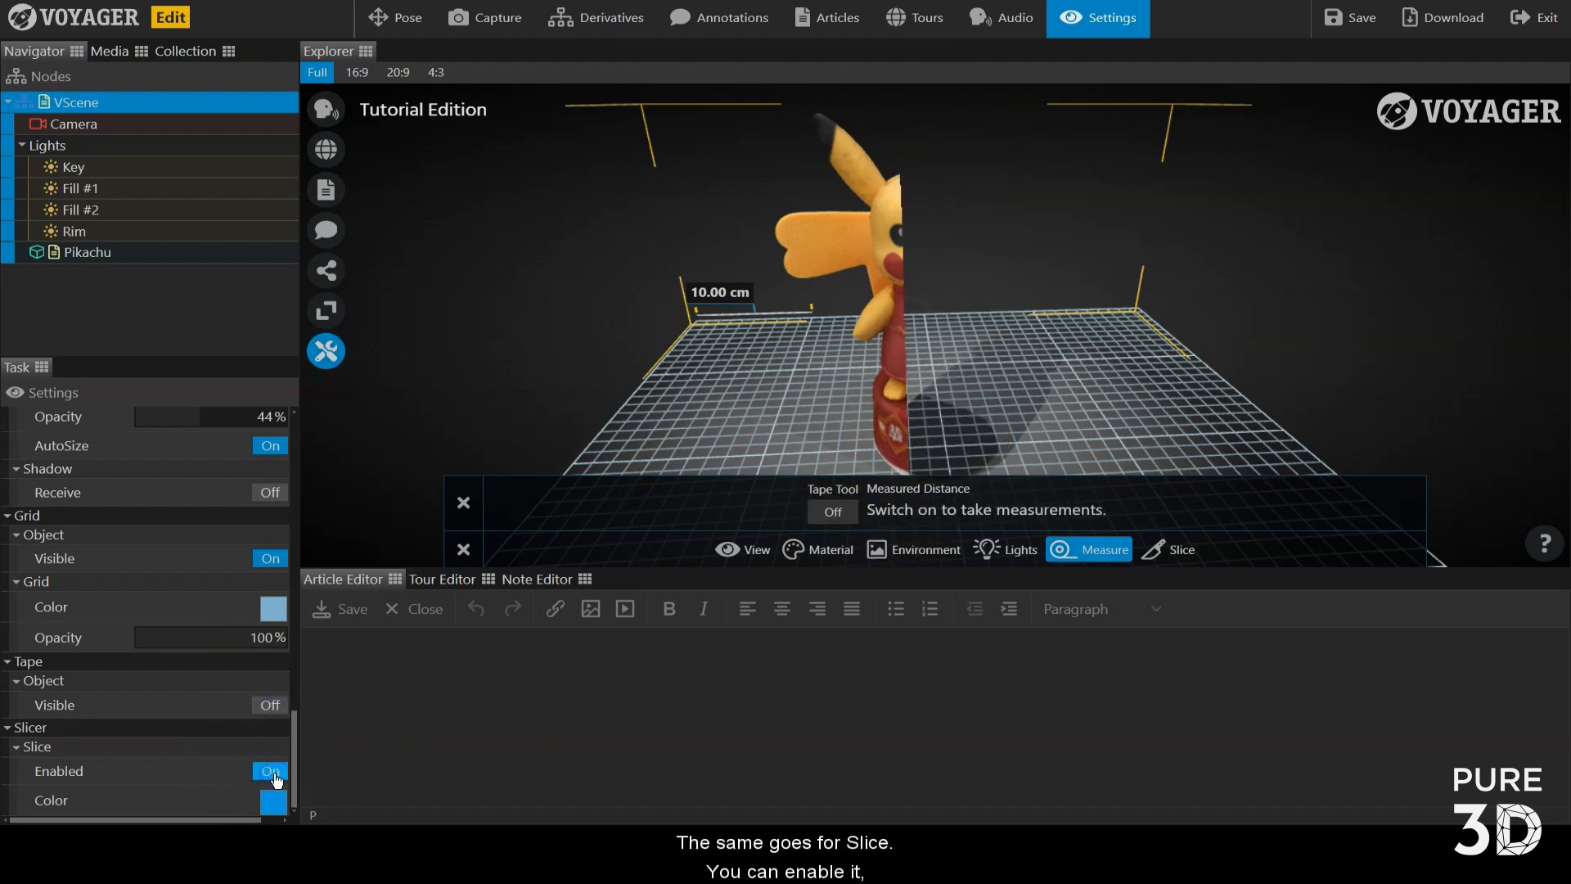
pyautogui.click(1170, 549)
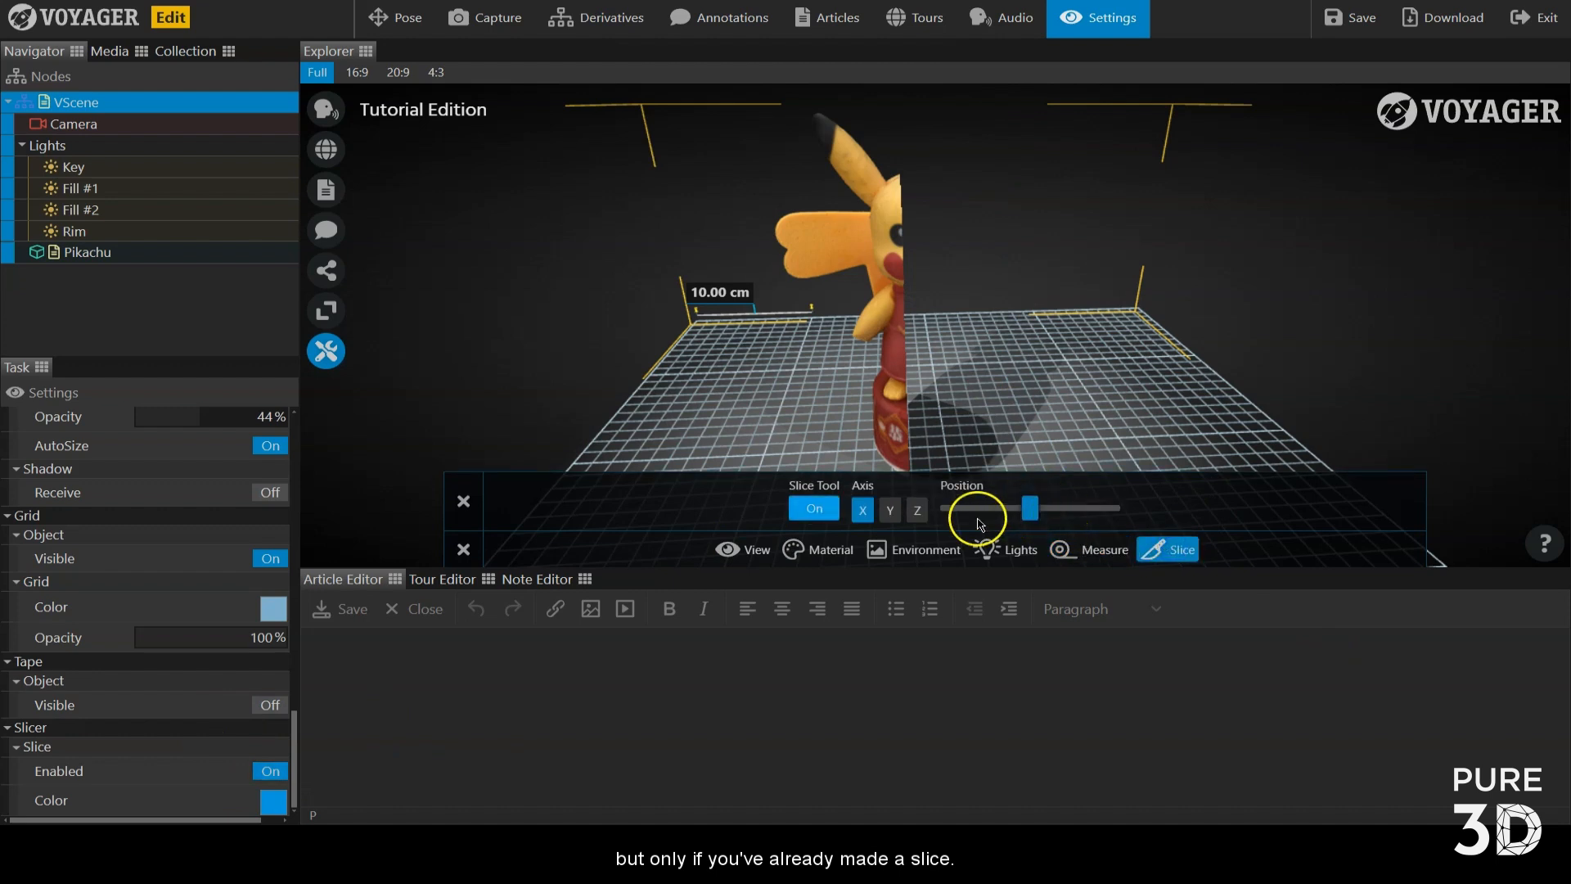
pyautogui.click(816, 510)
pyautogui.click(815, 508)
pyautogui.moveTo(1033, 513); pyautogui.dragTo(1042, 515)
pyautogui.click(810, 508)
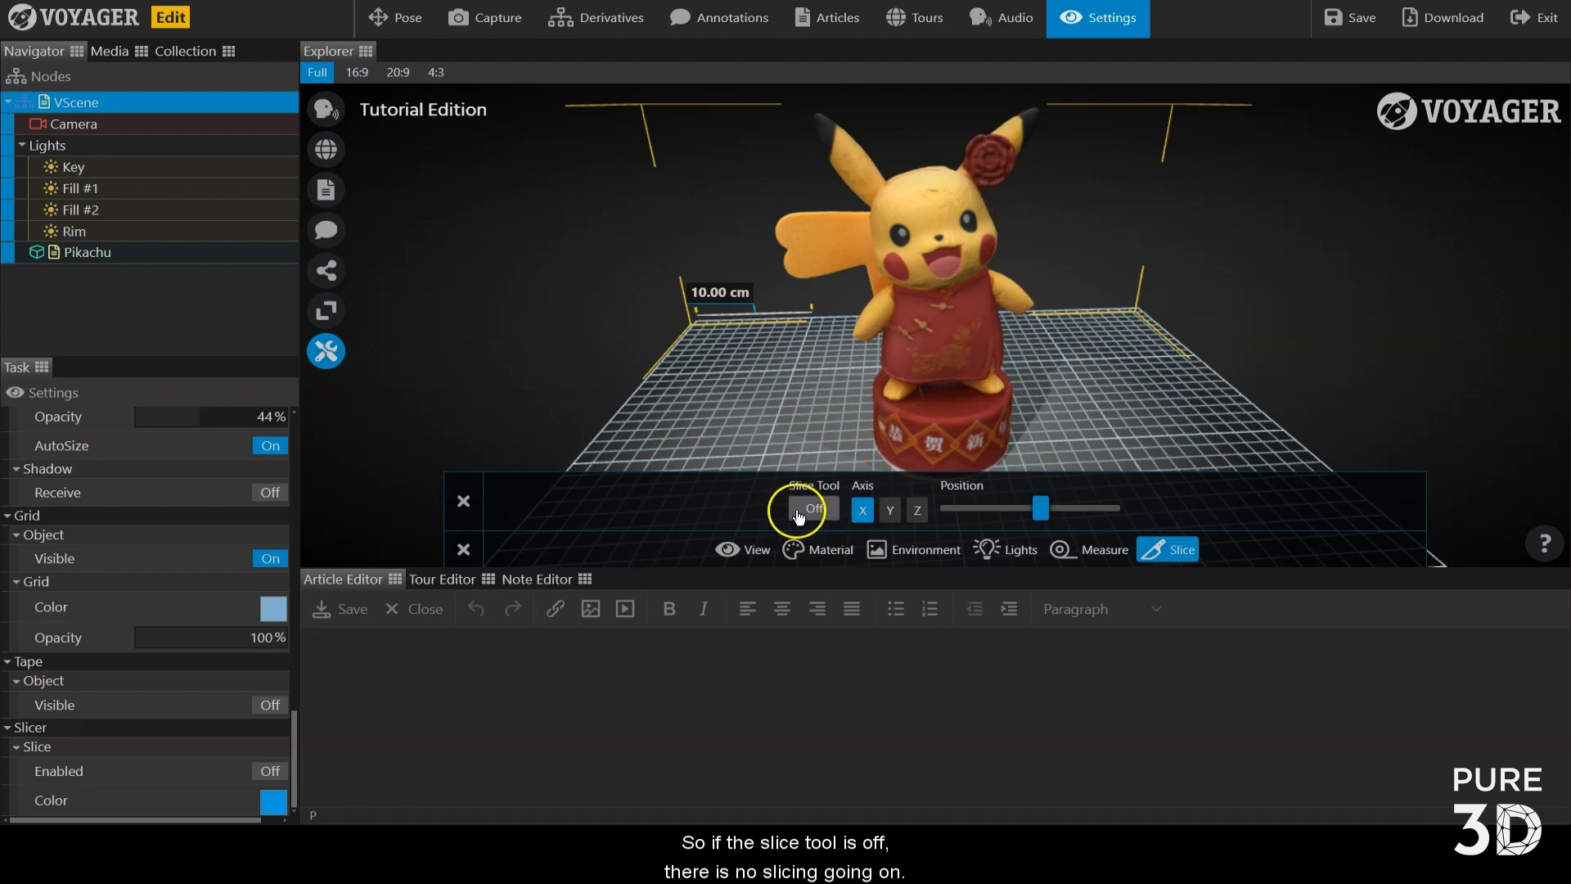
# Enable slicing from the Slicer settings of the VScene, toggling it off and on again once
pyautogui.click(269, 772)
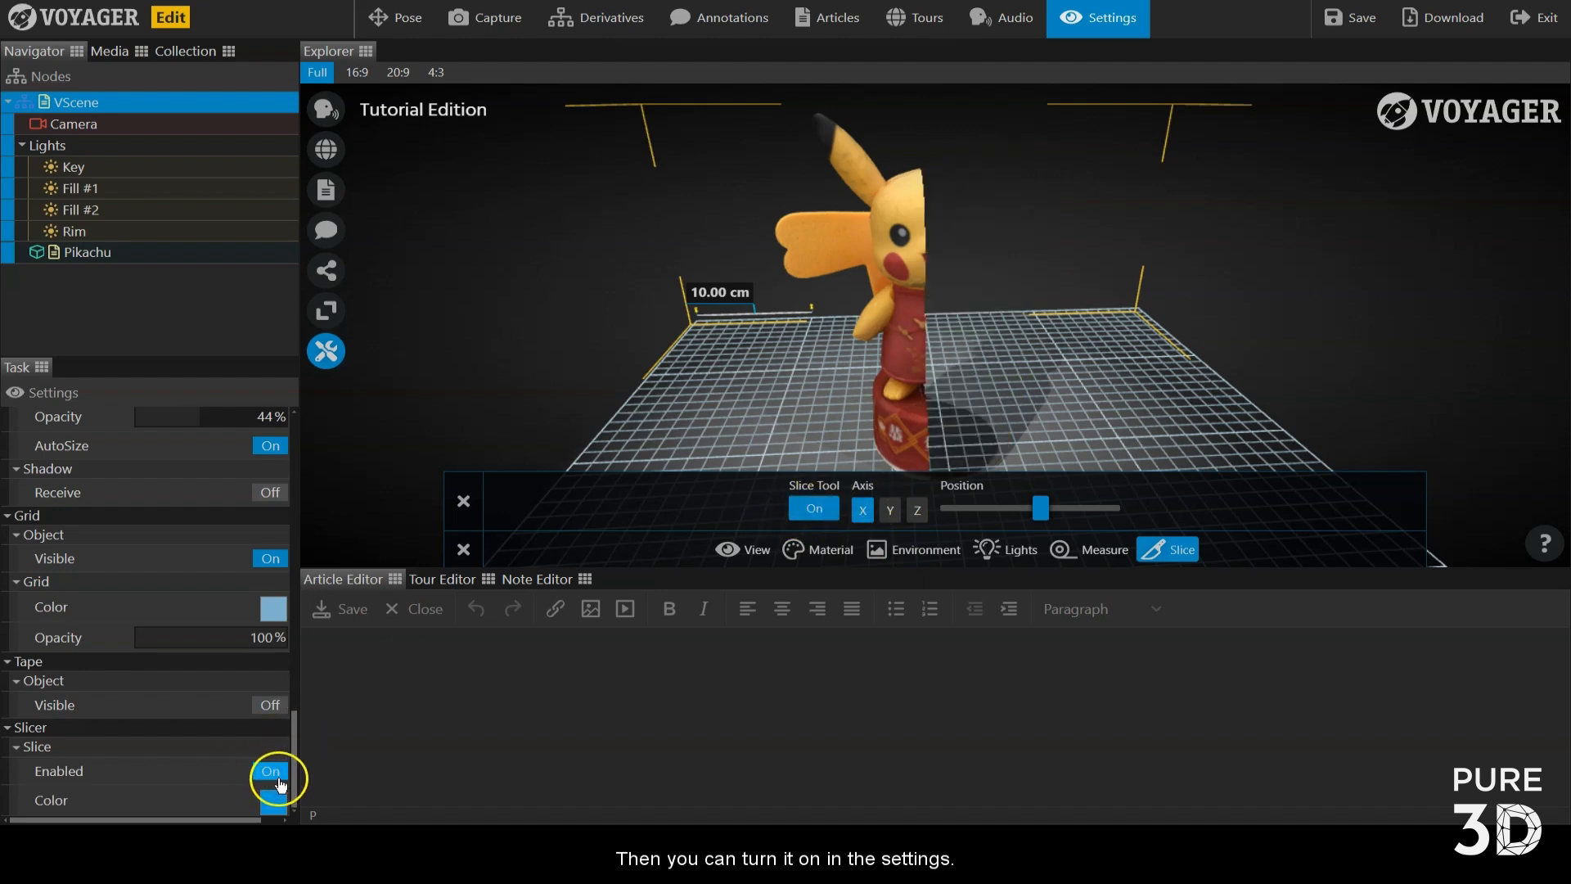
pyautogui.click(269, 773)
pyautogui.click(269, 772)
# Try a light blue-grey slice color, view the cut surface, and change the color to dark grey, RGB 50, 59, 62
pyautogui.click(275, 799)
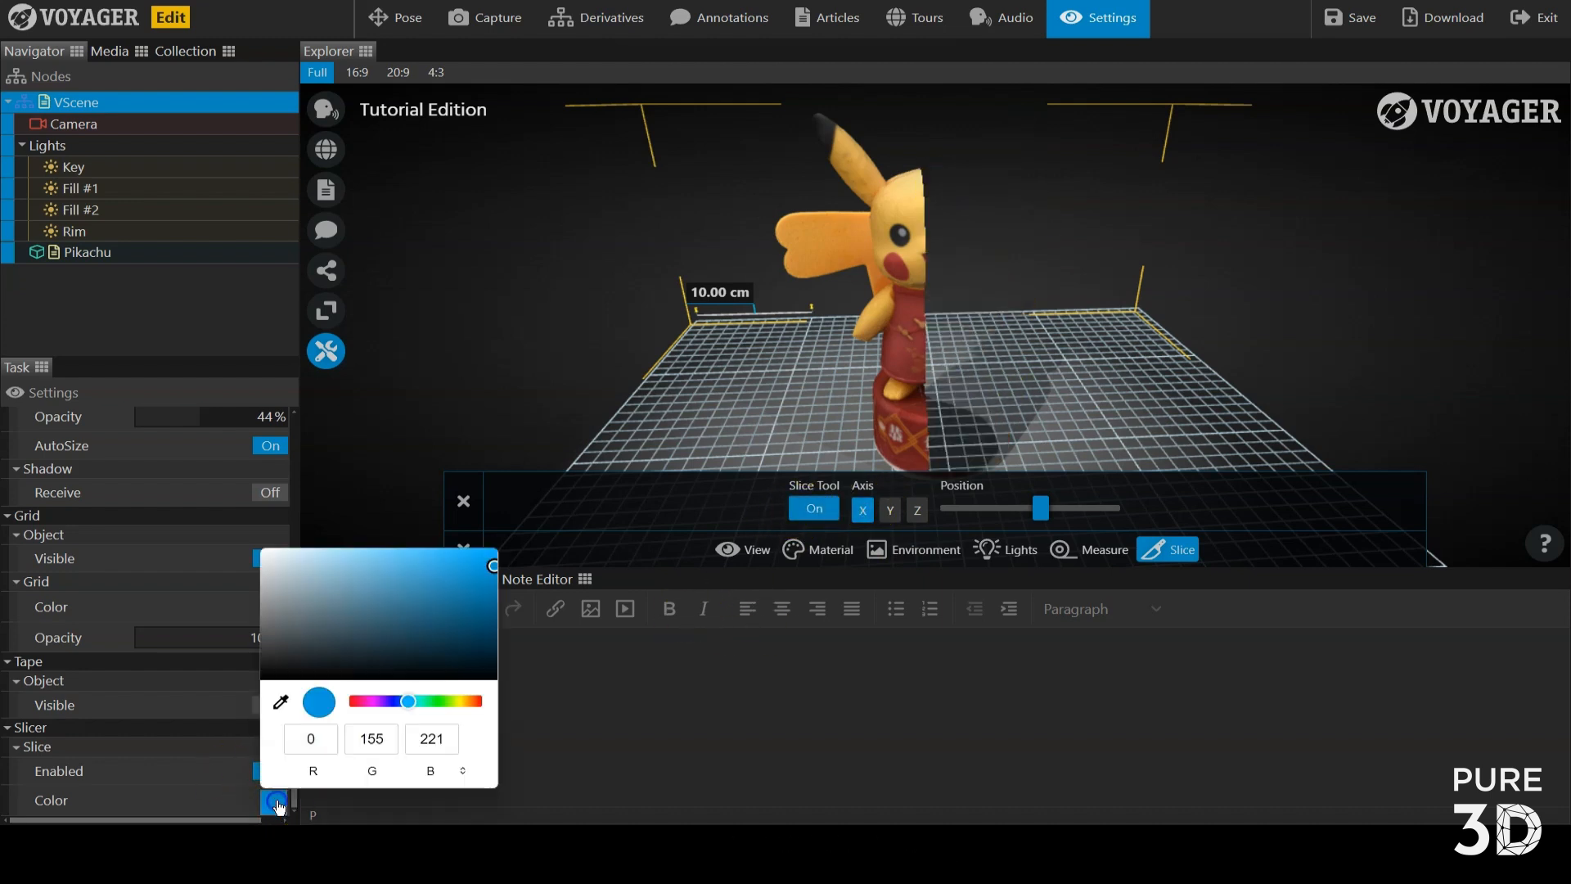
pyautogui.moveTo(308, 616); pyautogui.dragTo(313, 581)
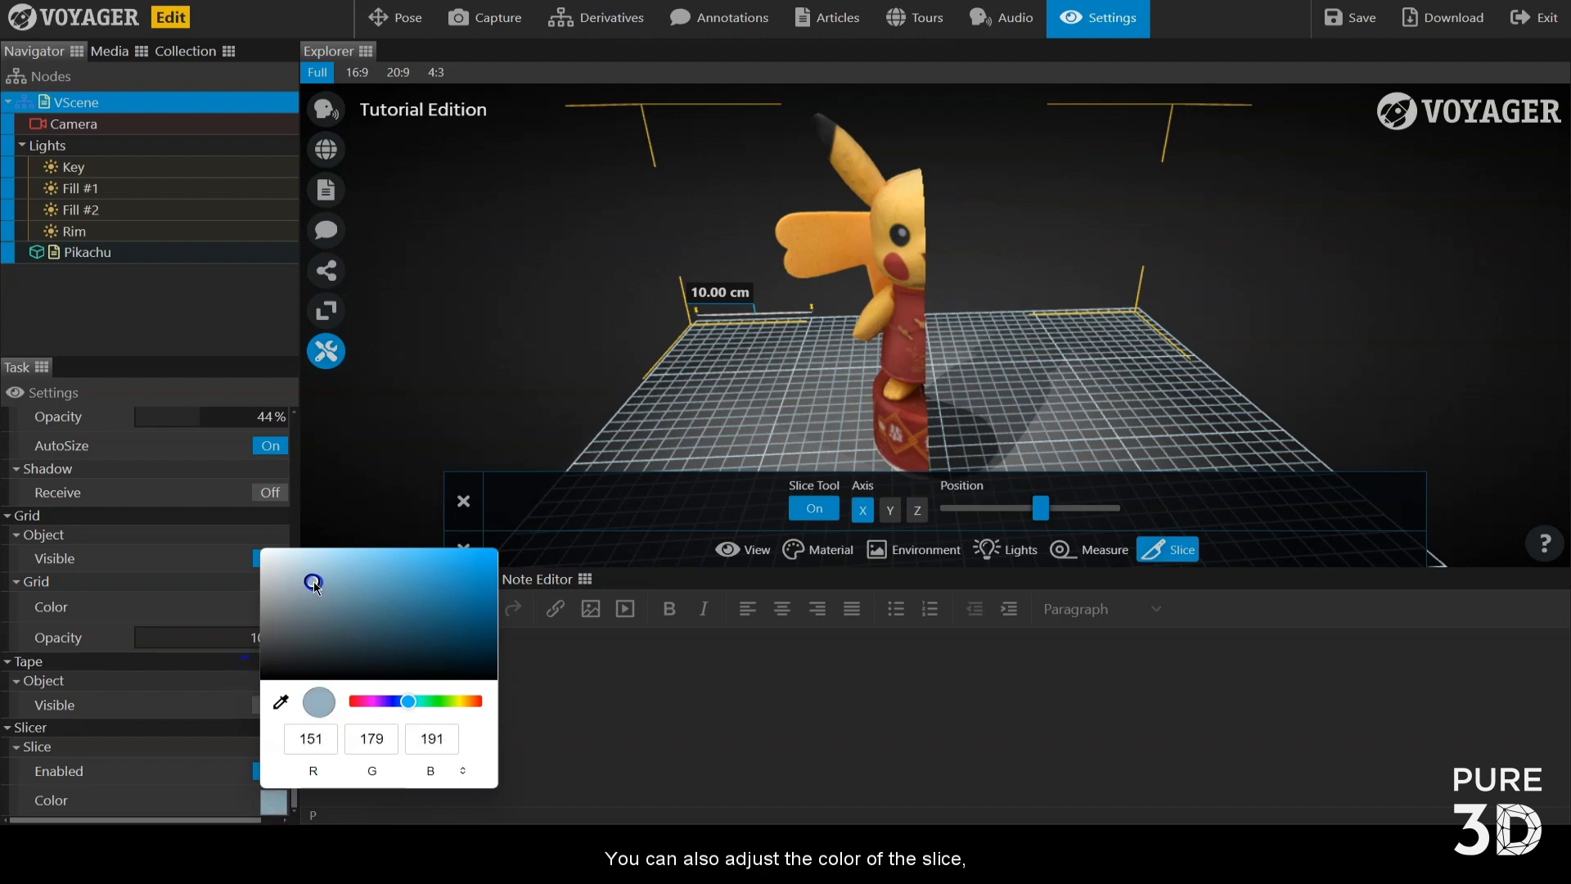
pyautogui.moveTo(903, 406); pyautogui.dragTo(712, 376)
pyautogui.click(283, 800)
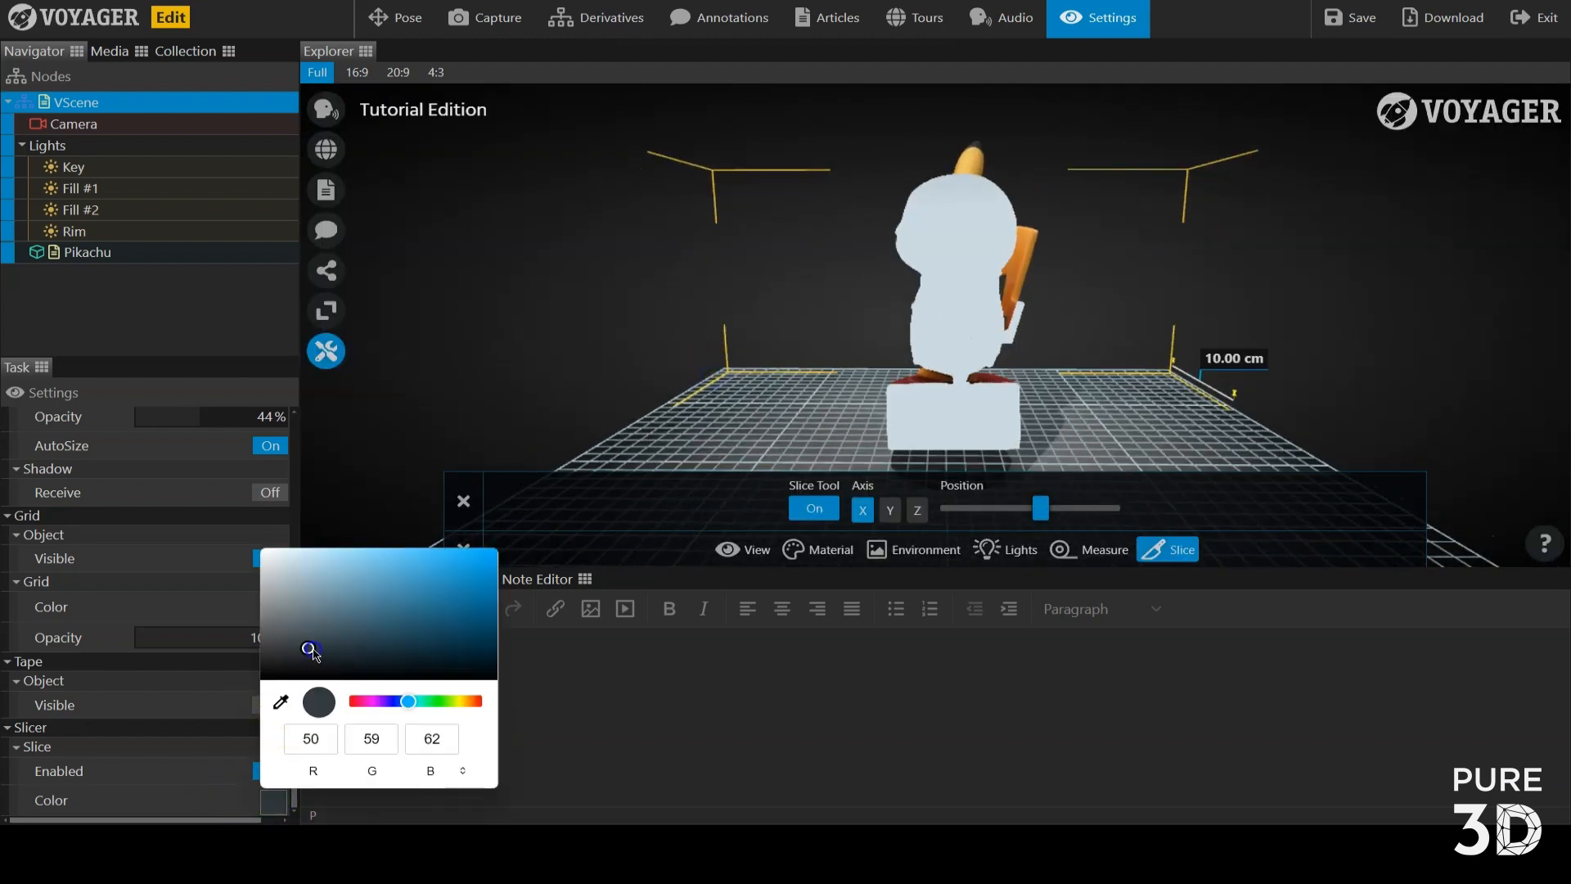
pyautogui.click(305, 650)
pyautogui.click(184, 804)
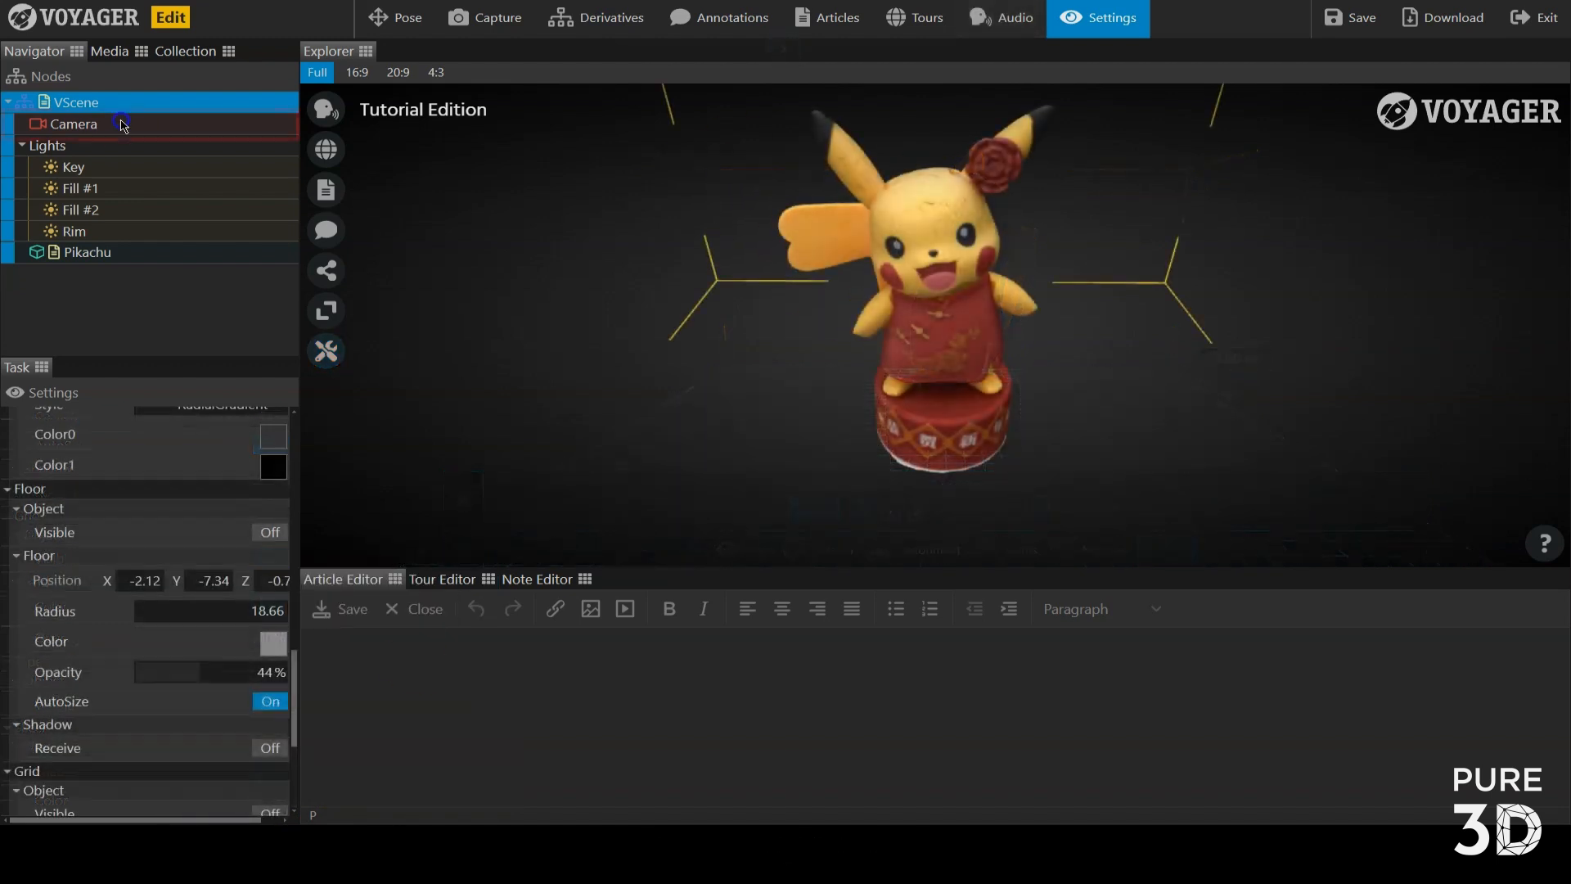
# Open the Camera node's settings, switch its projection type to Orthographic, and set it back to Perspective
pyautogui.click(123, 124)
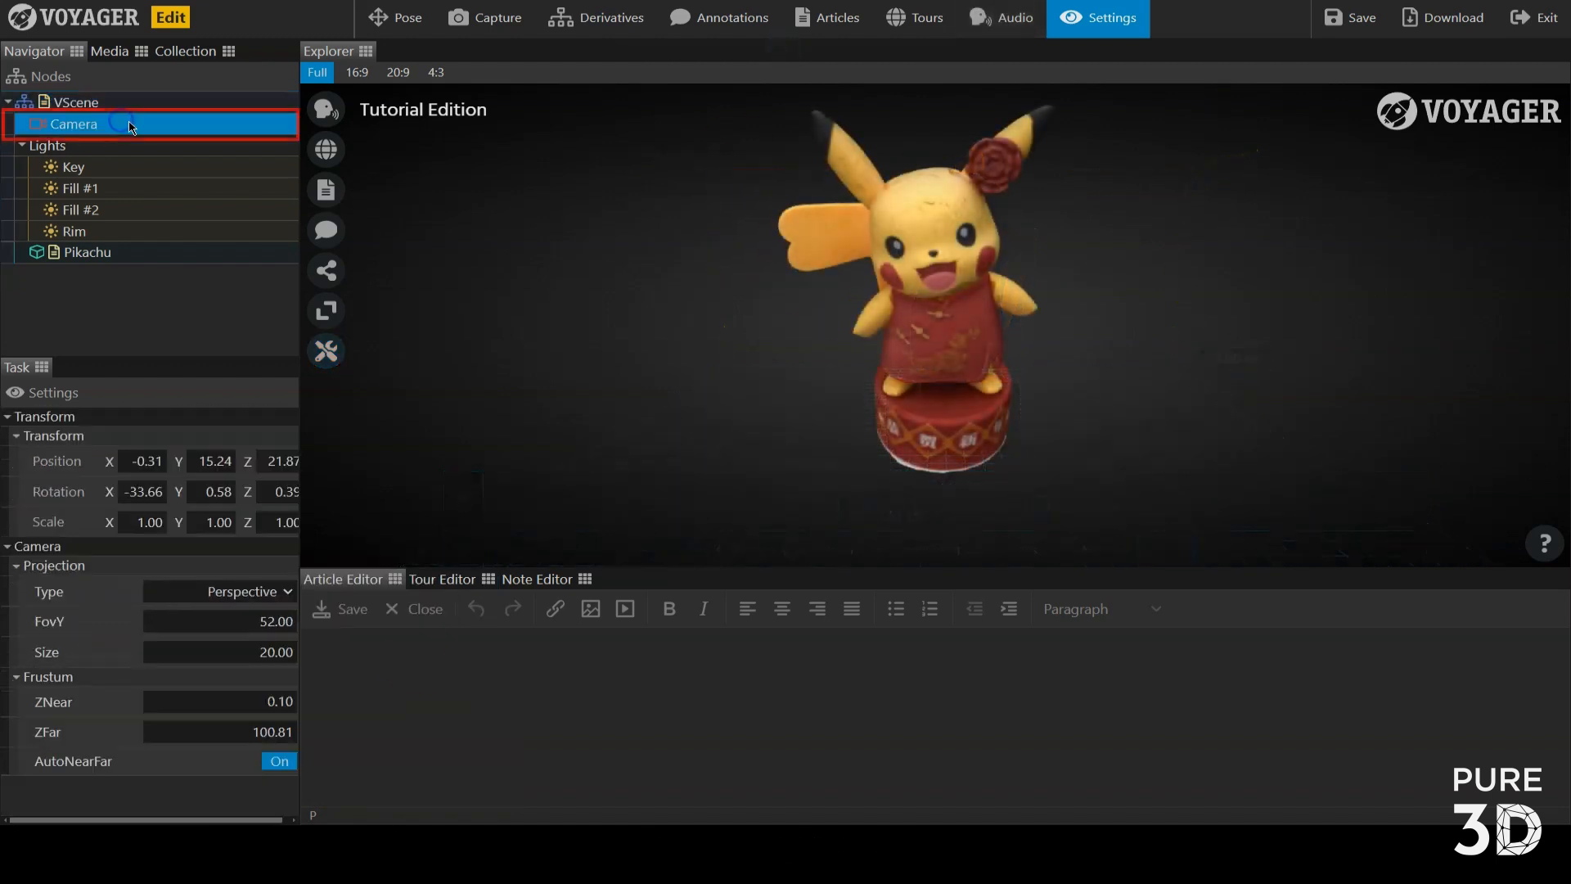
pyautogui.click(128, 131)
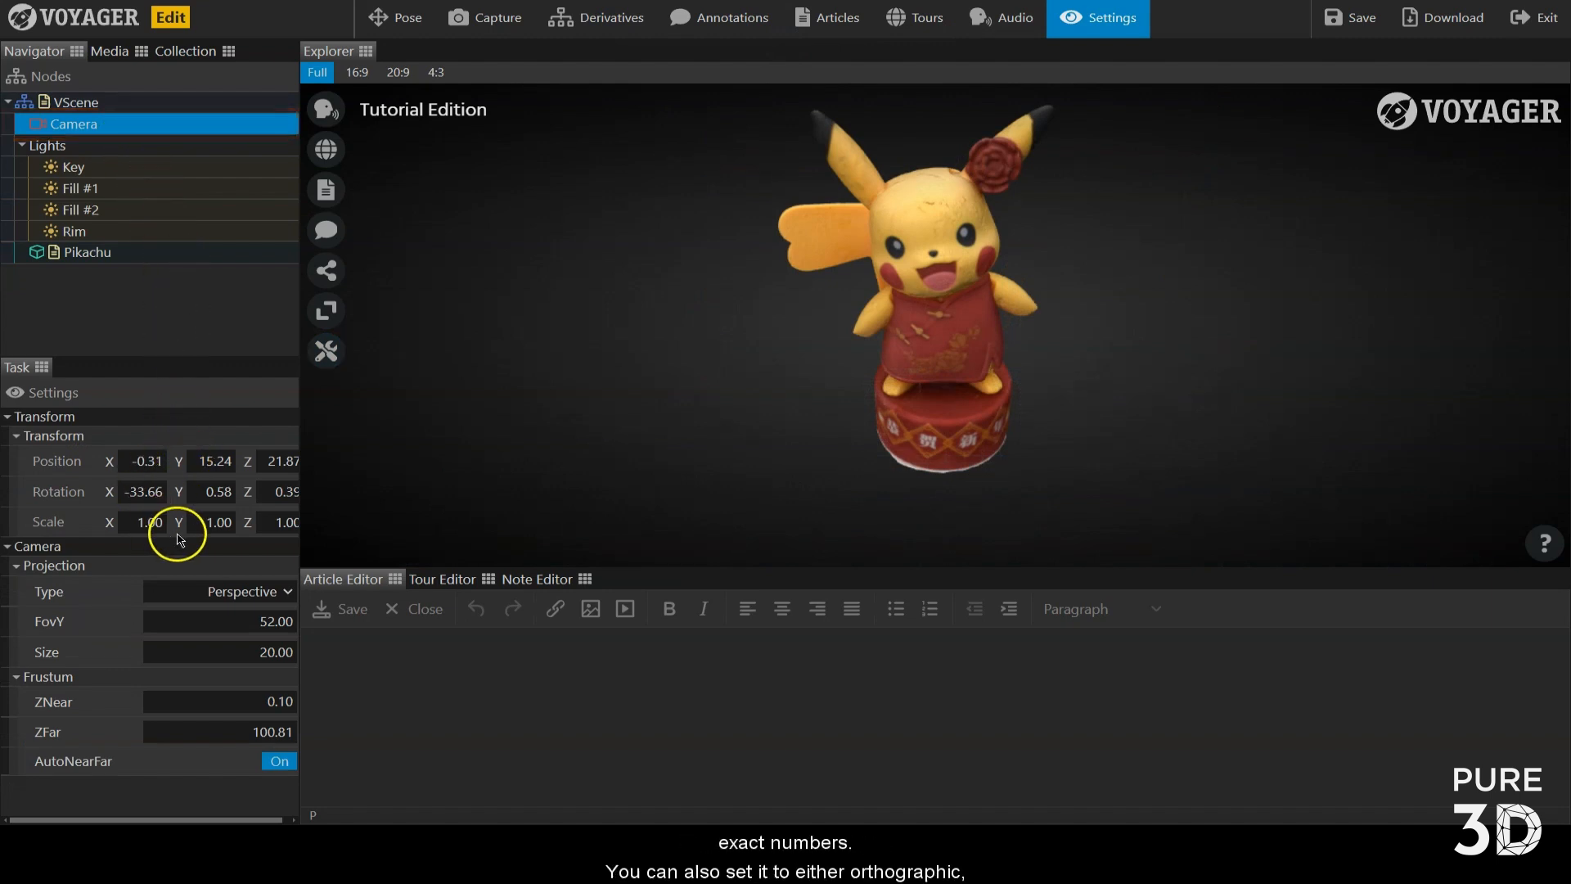
pyautogui.click(256, 591)
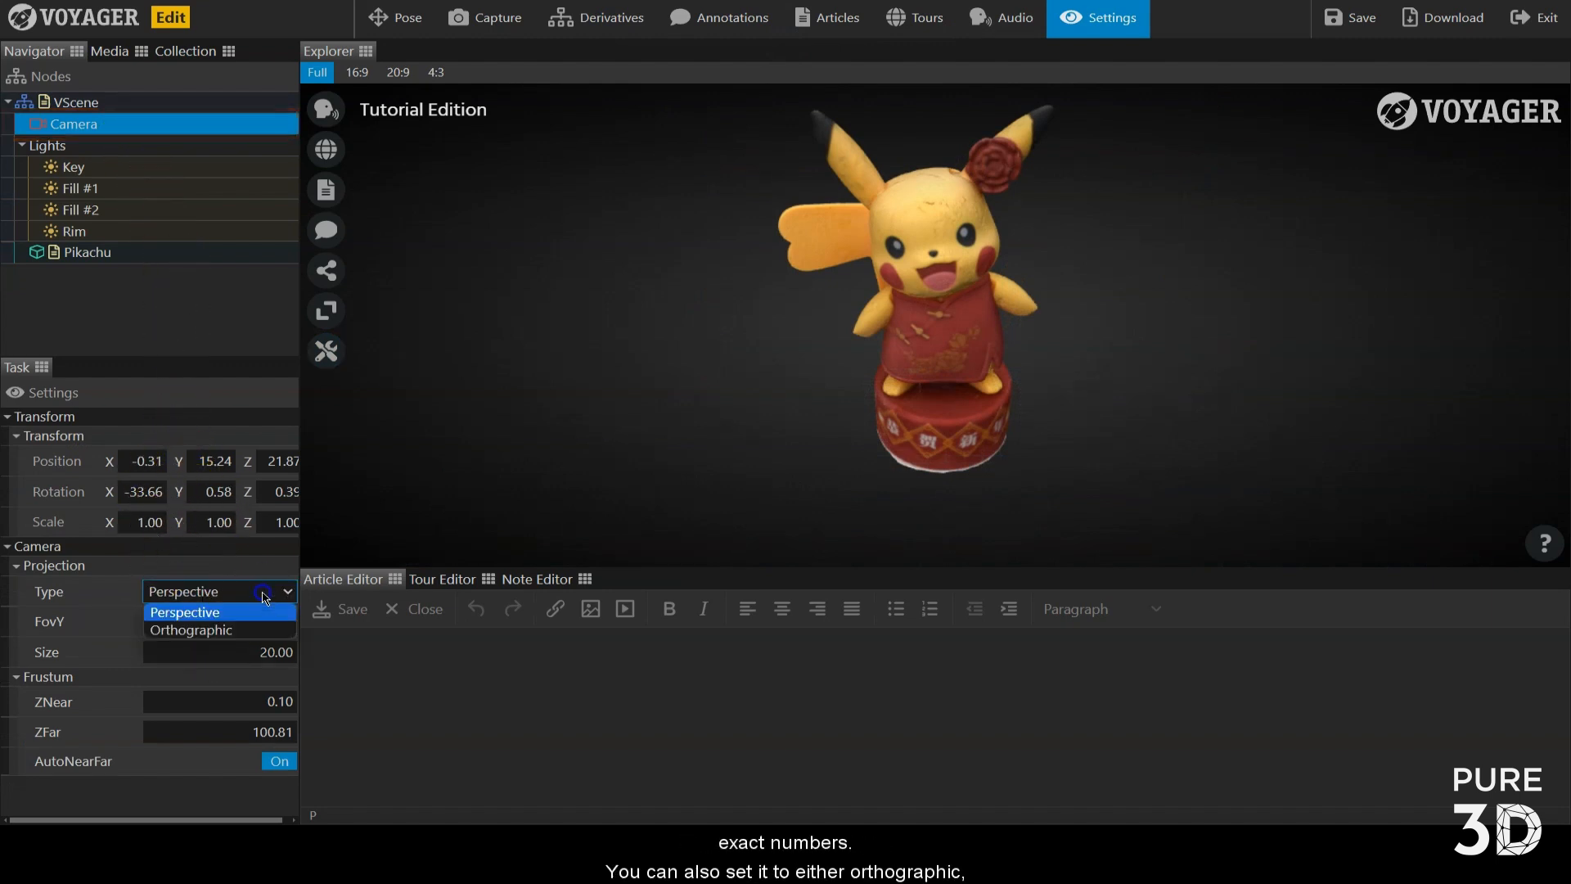
pyautogui.click(242, 631)
pyautogui.click(245, 597)
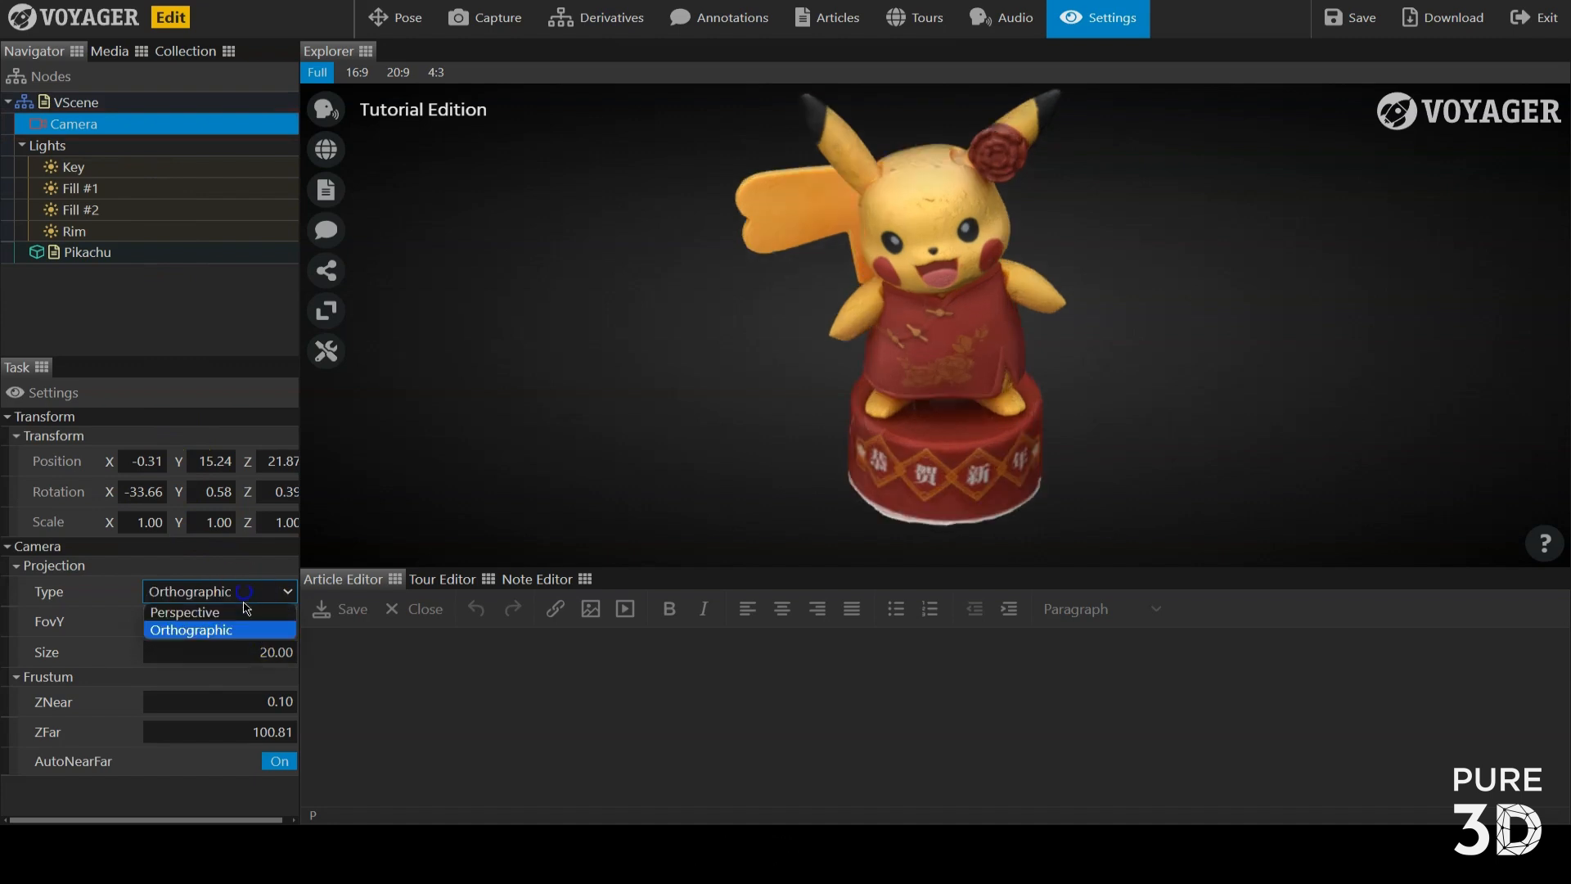
pyautogui.click(245, 612)
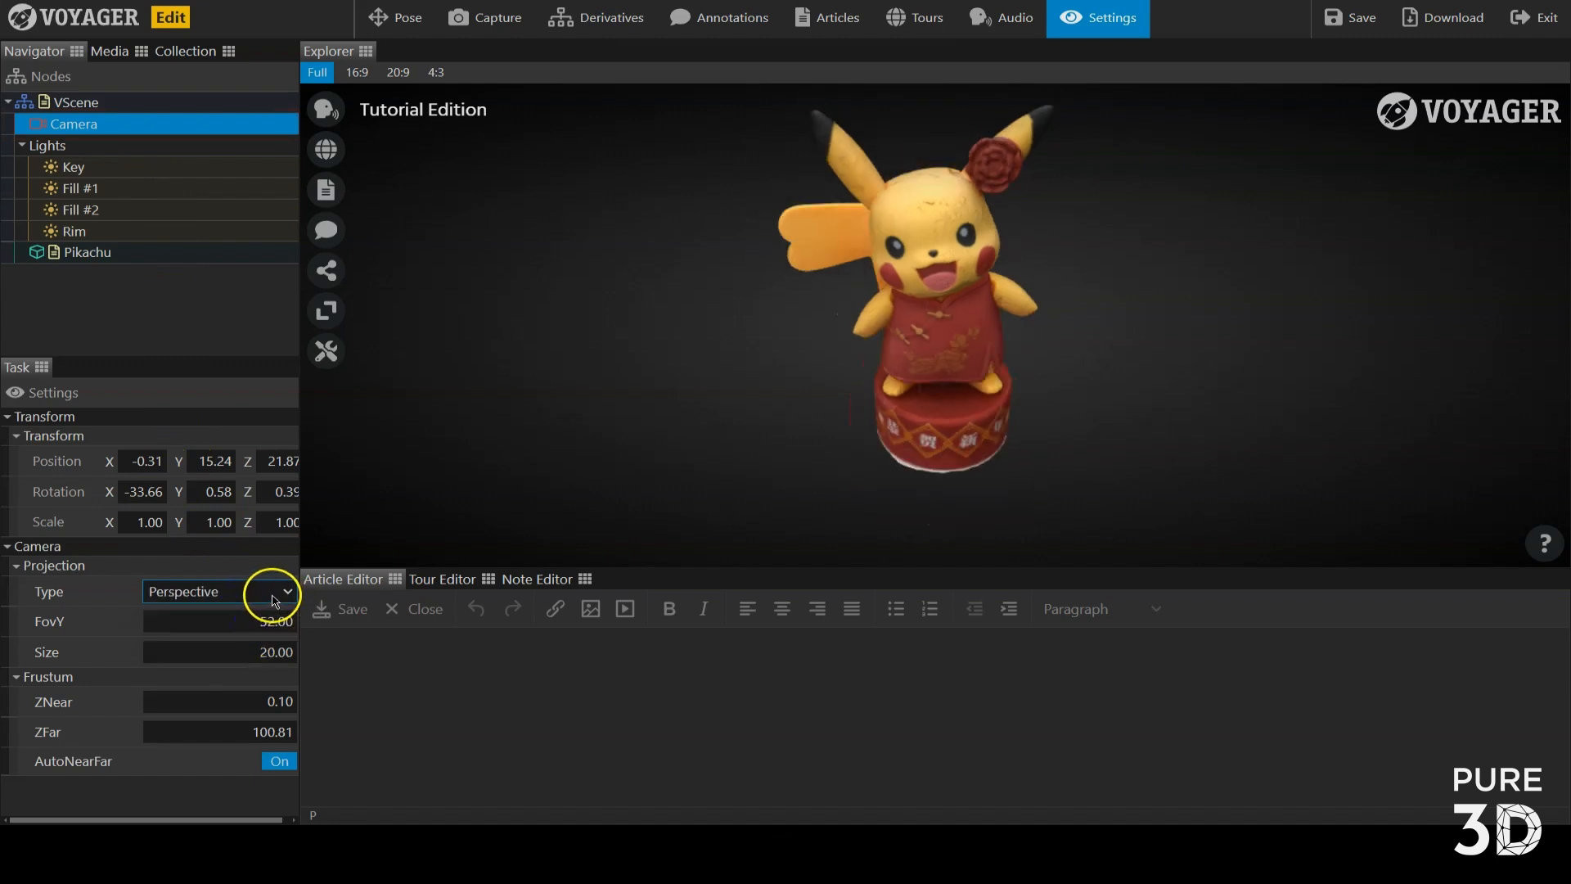
# Set the camera's FovY to 80 and view the figure's distortion up close from another angle
pyautogui.click(279, 626)
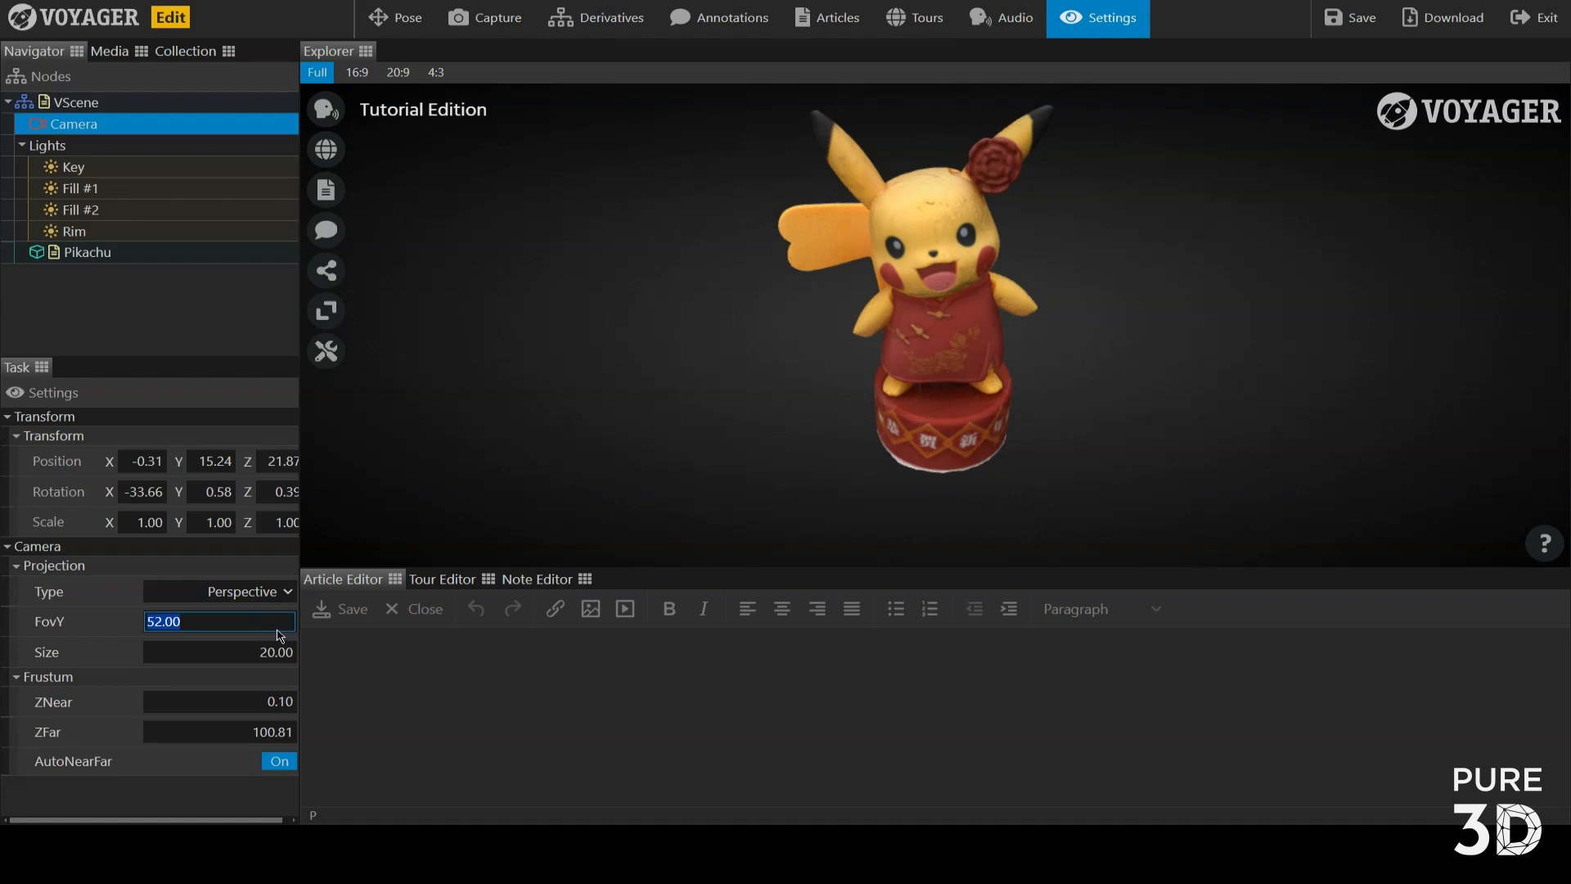
pyautogui.press('Return')
pyautogui.scroll(5, 897, 395)
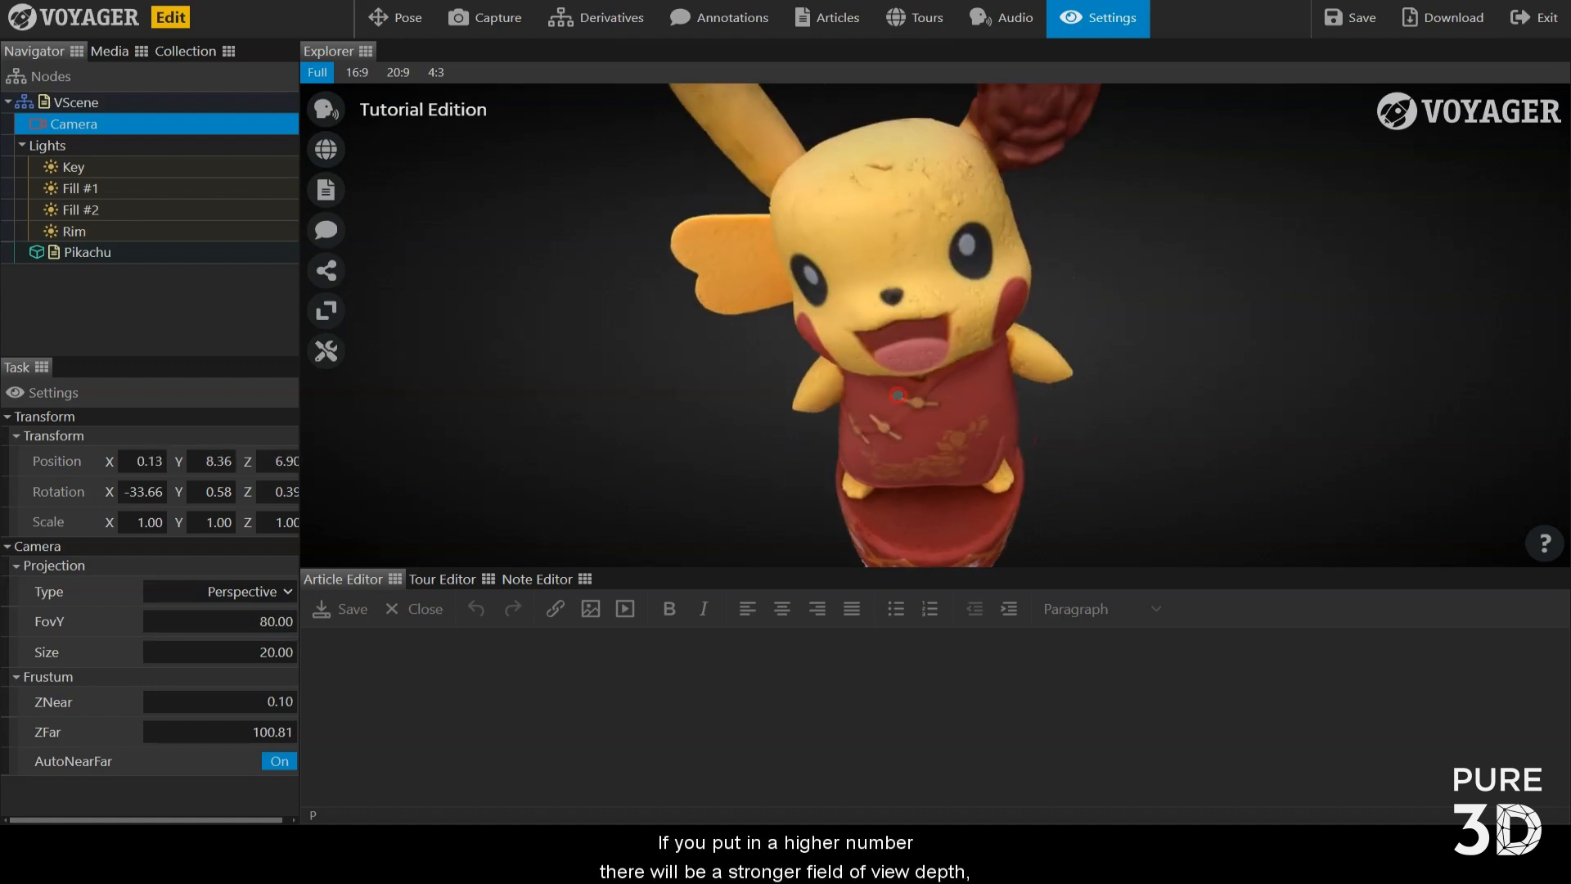
pyautogui.moveTo(897, 395); pyautogui.dragTo(973, 352)
# Set the camera's FovY to 50 and view the whole figure
pyautogui.click(259, 622)
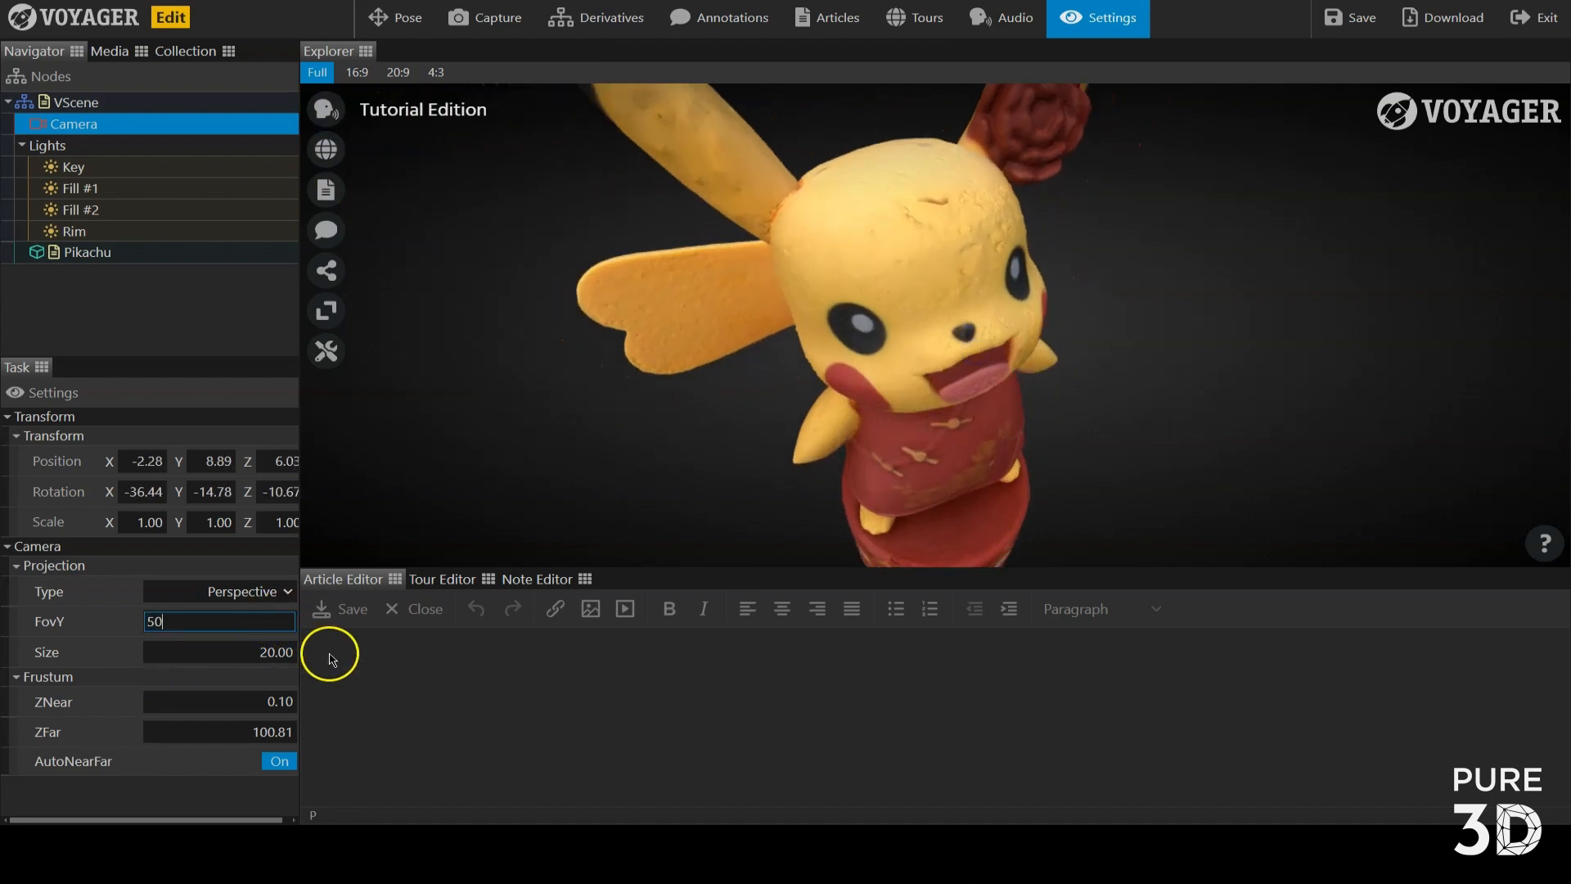
pyautogui.press('Return')
pyautogui.scroll(-5, 1027, 319)
pyautogui.moveTo(1028, 319); pyautogui.dragTo(1008, 286)
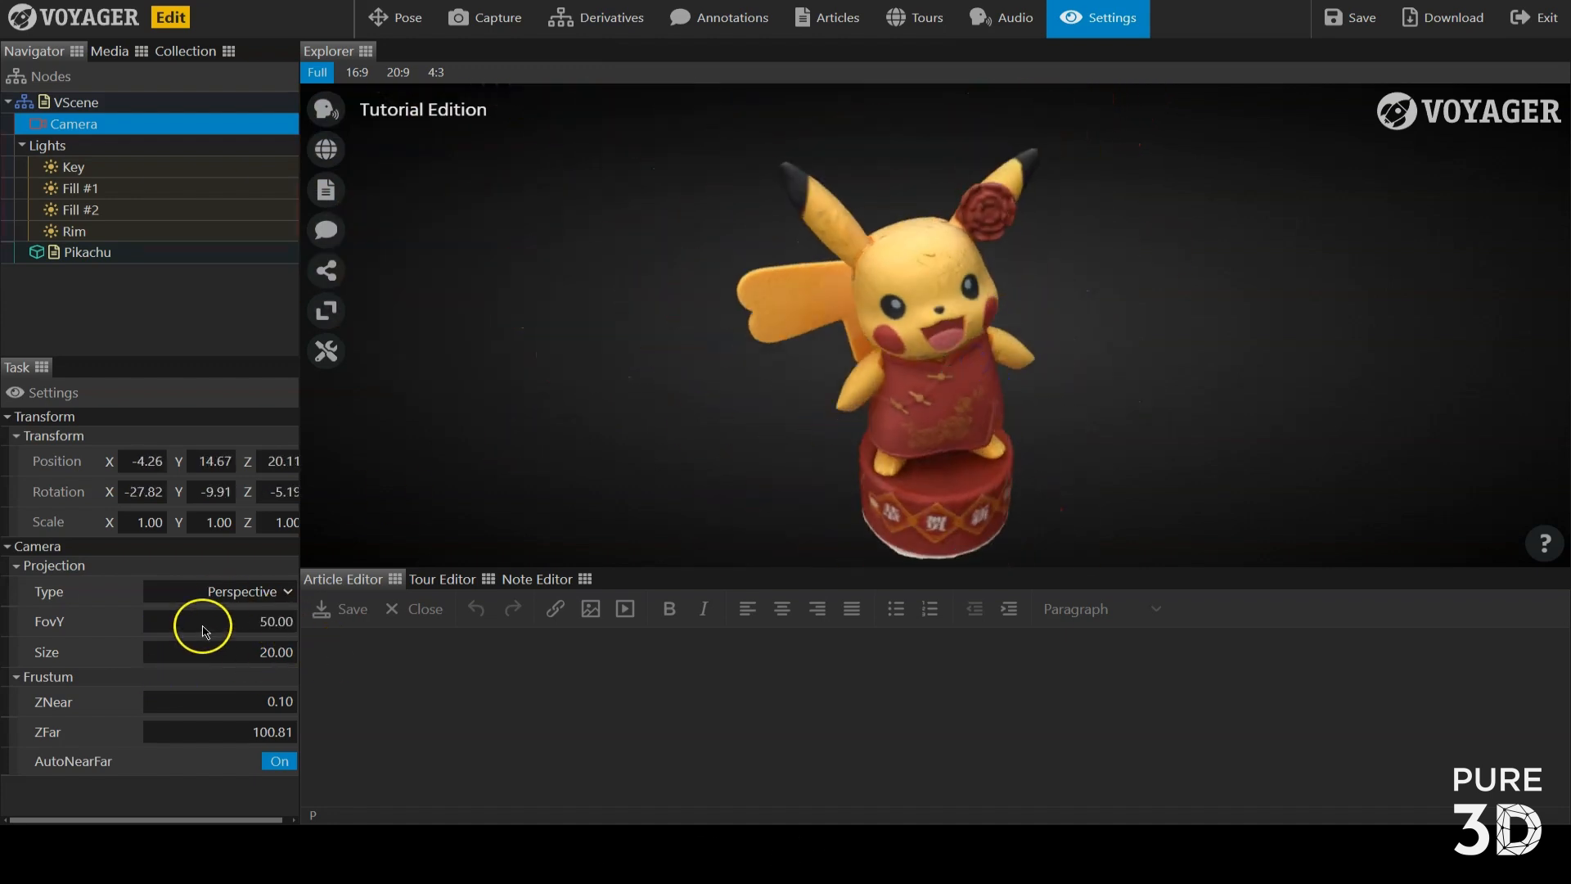
# View the settings of the Key and Fill #2 lights and change the Key light's color to purple
pyautogui.click(120, 166)
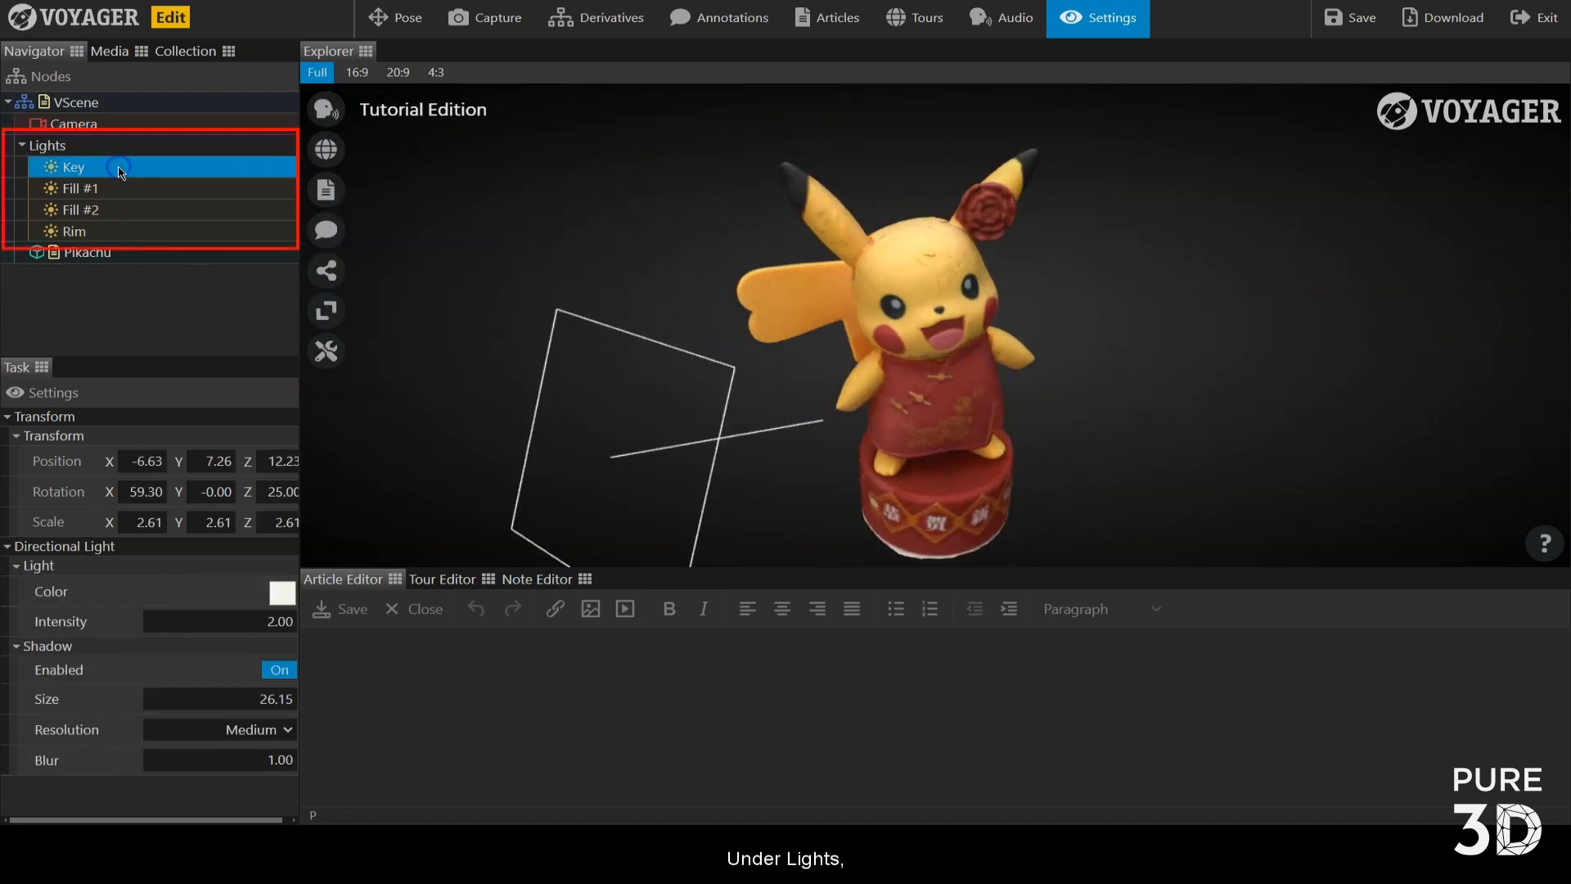
pyautogui.click(164, 208)
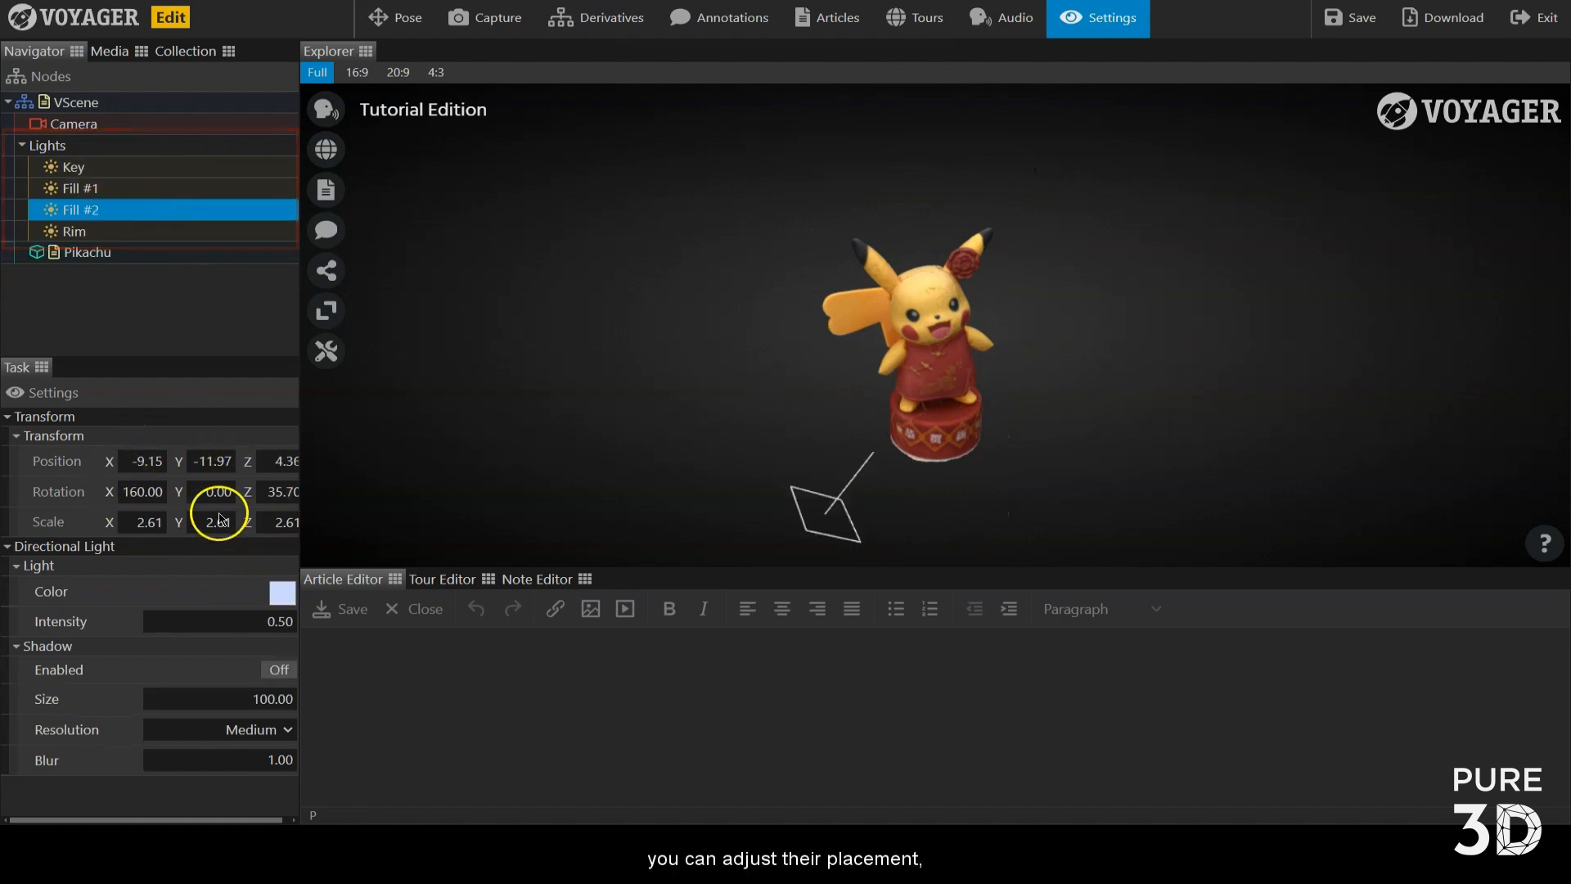
pyautogui.click(123, 166)
pyautogui.click(282, 591)
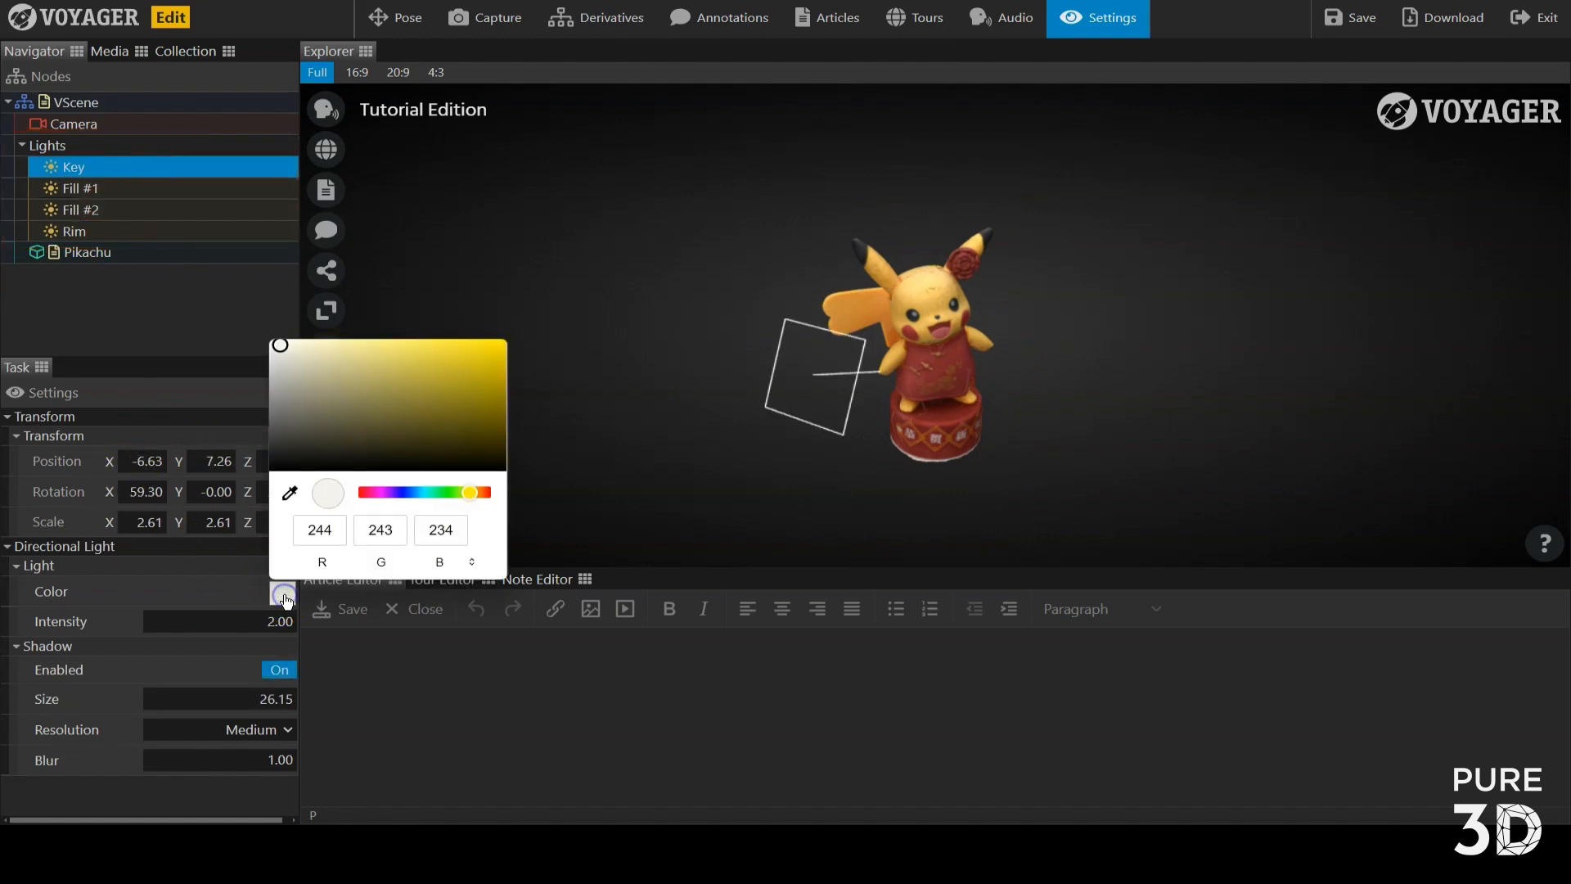
pyautogui.click(387, 492)
pyautogui.moveTo(443, 365); pyautogui.dragTo(443, 396)
pyautogui.click(223, 596)
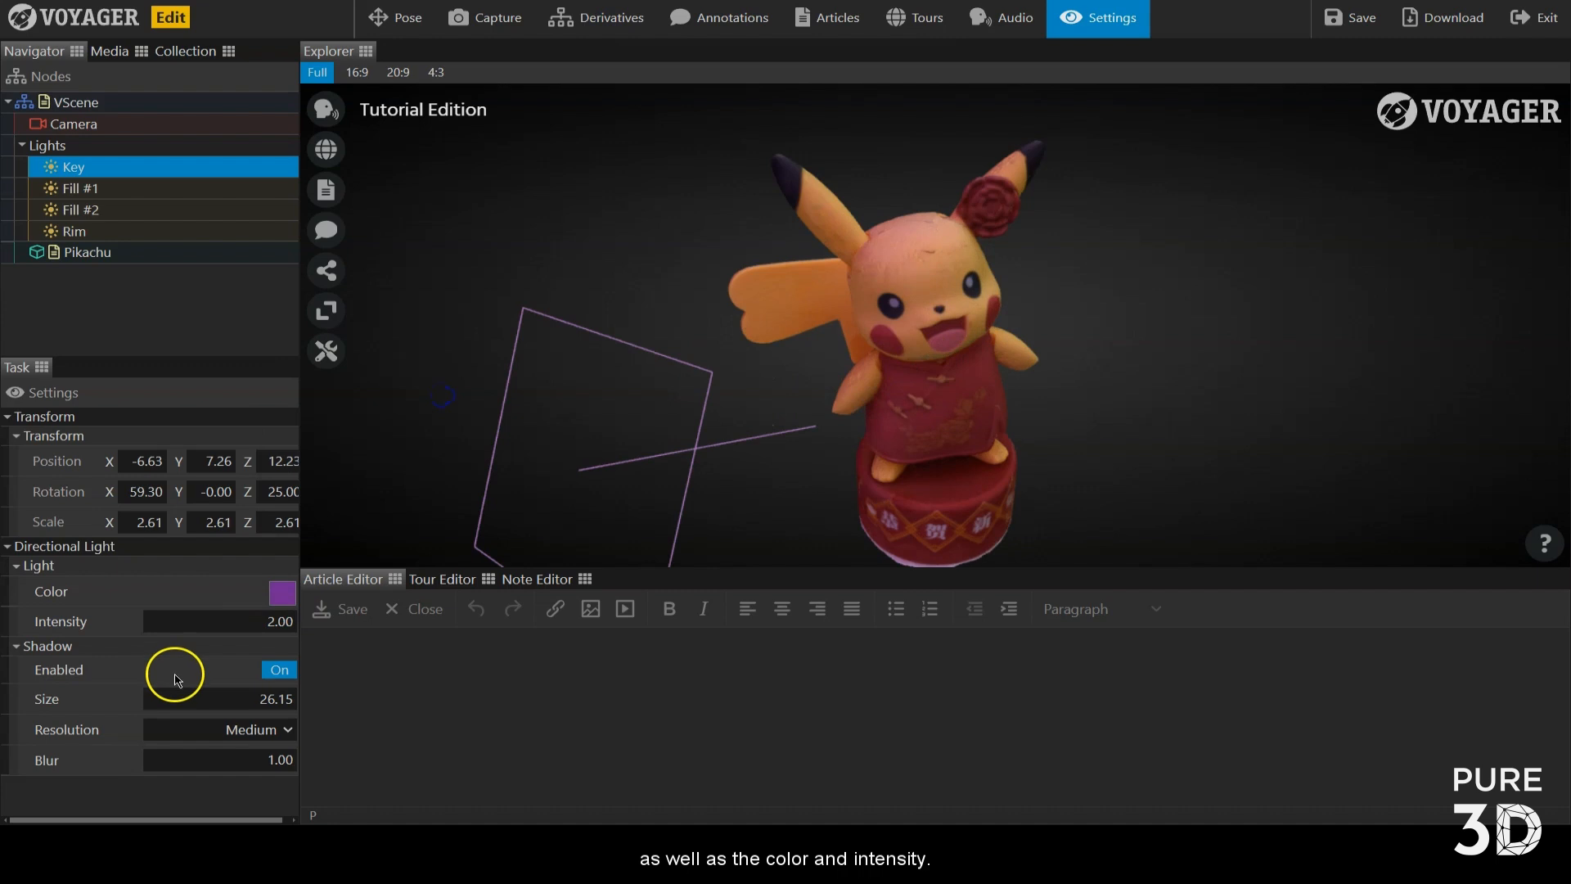
# Set the Key light's intensity to 3
pyautogui.click(238, 632)
pyautogui.write('3')
pyautogui.press('Return')
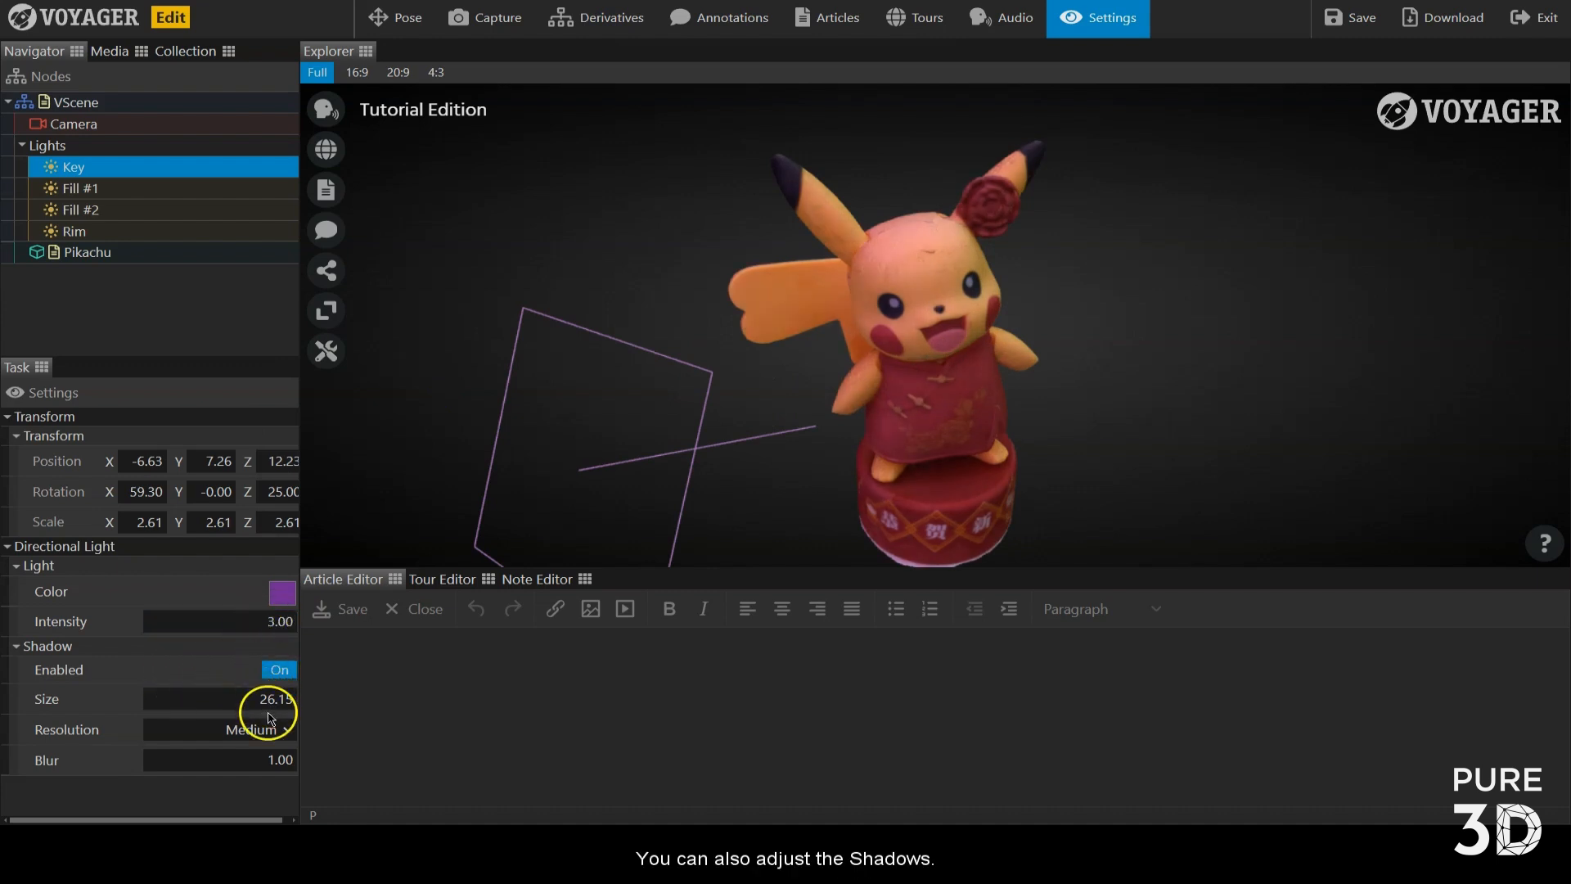
# Make the virtual floor visible in the VScene settings
pyautogui.click(131, 102)
pyautogui.scroll(-5, 221, 635)
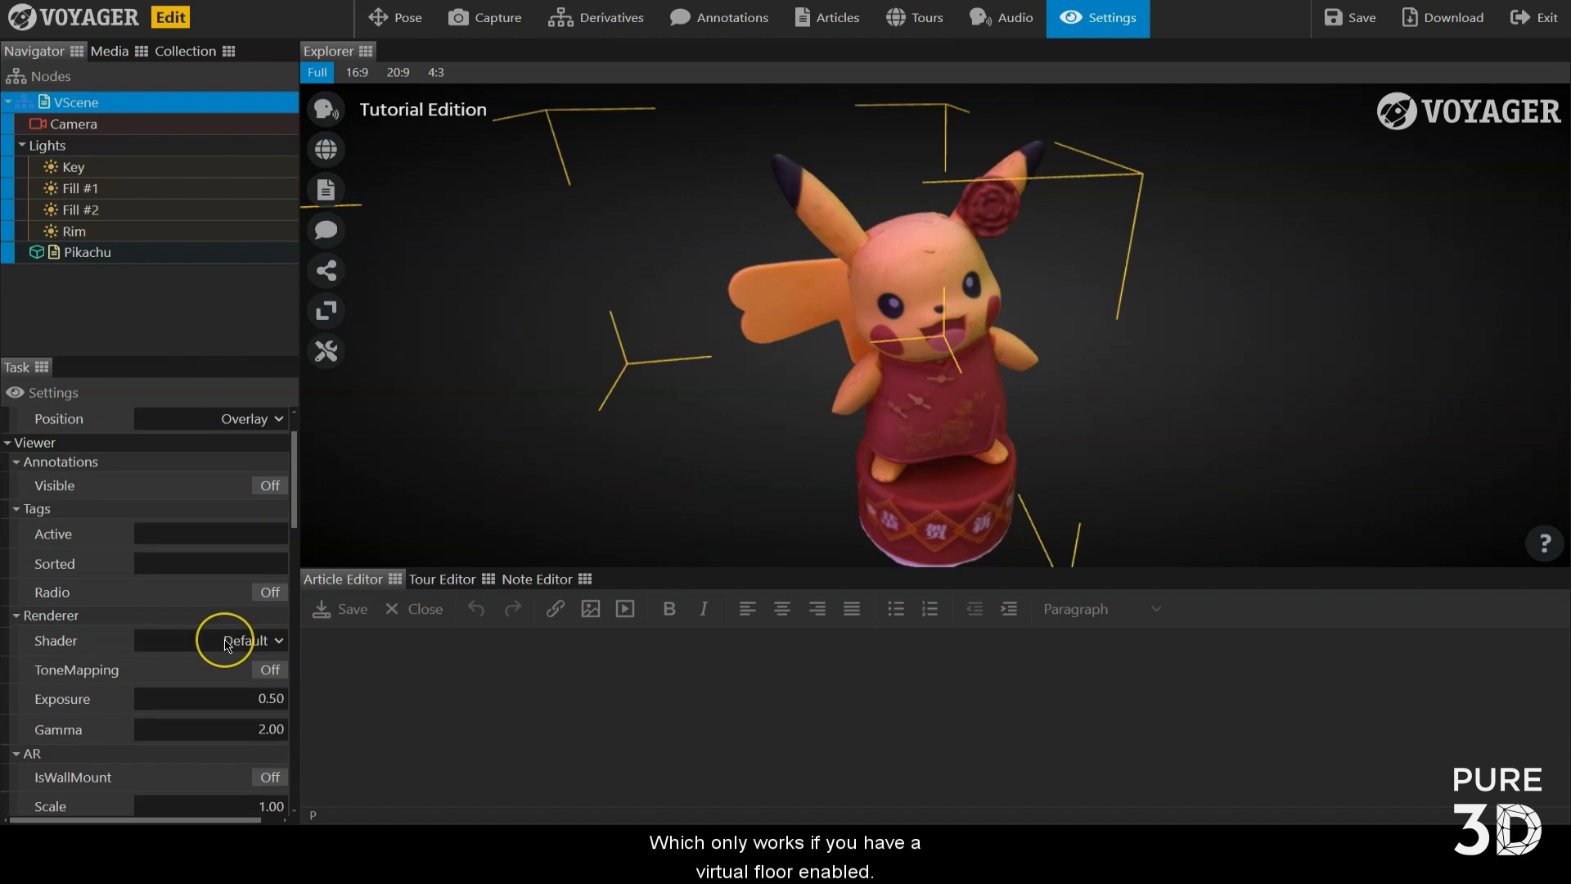
pyautogui.scroll(-5, 227, 646)
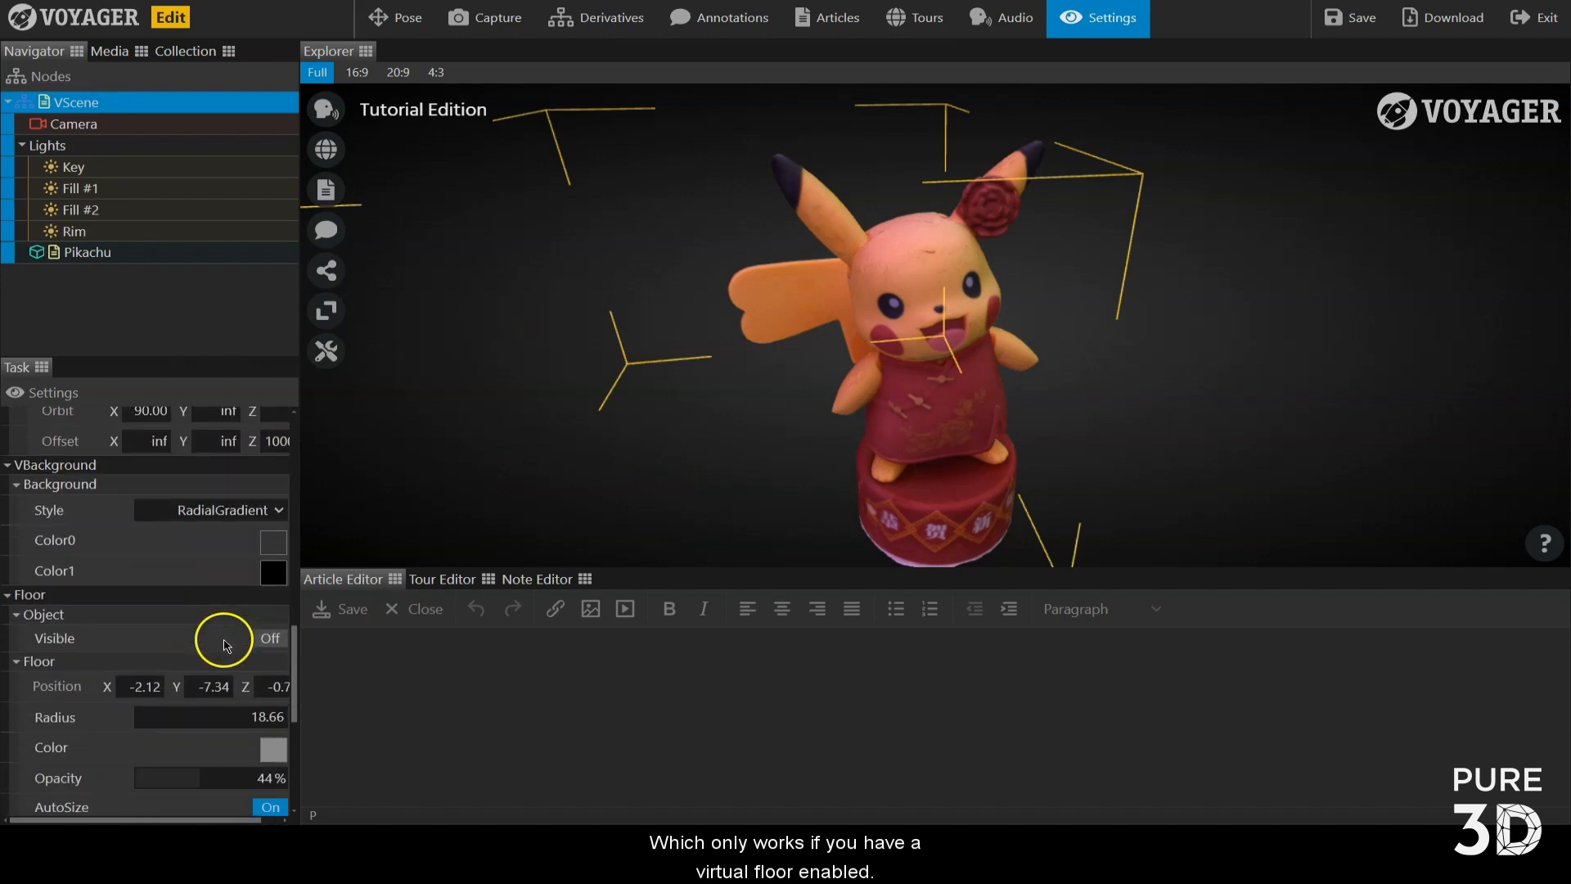
pyautogui.scroll(-2, 225, 645)
pyautogui.click(271, 510)
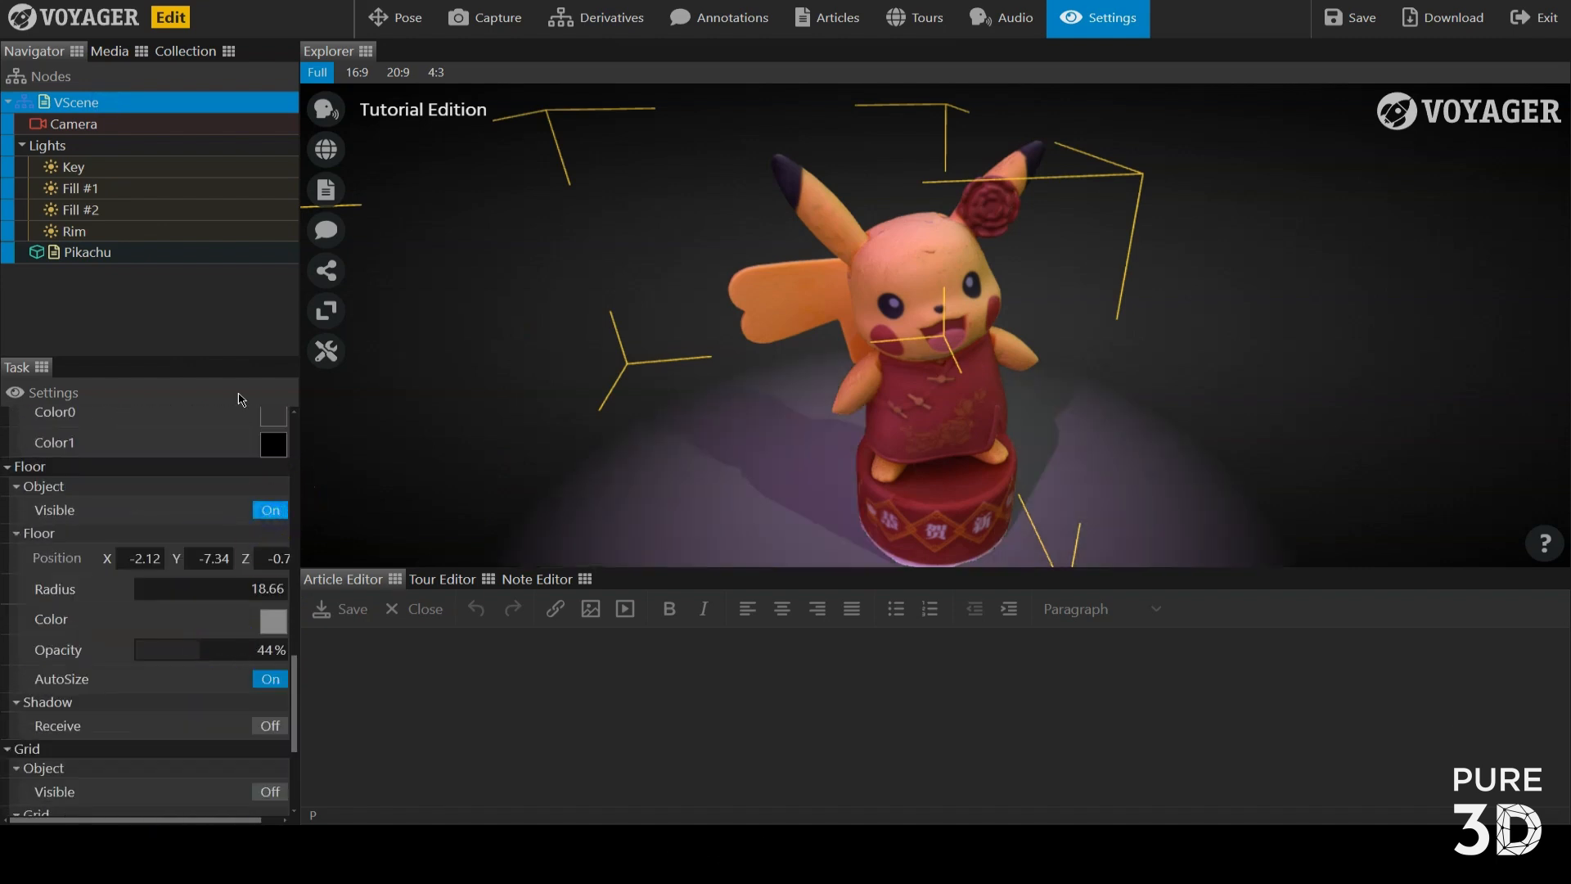
# Set the Key light's shadow size to 30, resolution to High and blur to 40
pyautogui.click(146, 167)
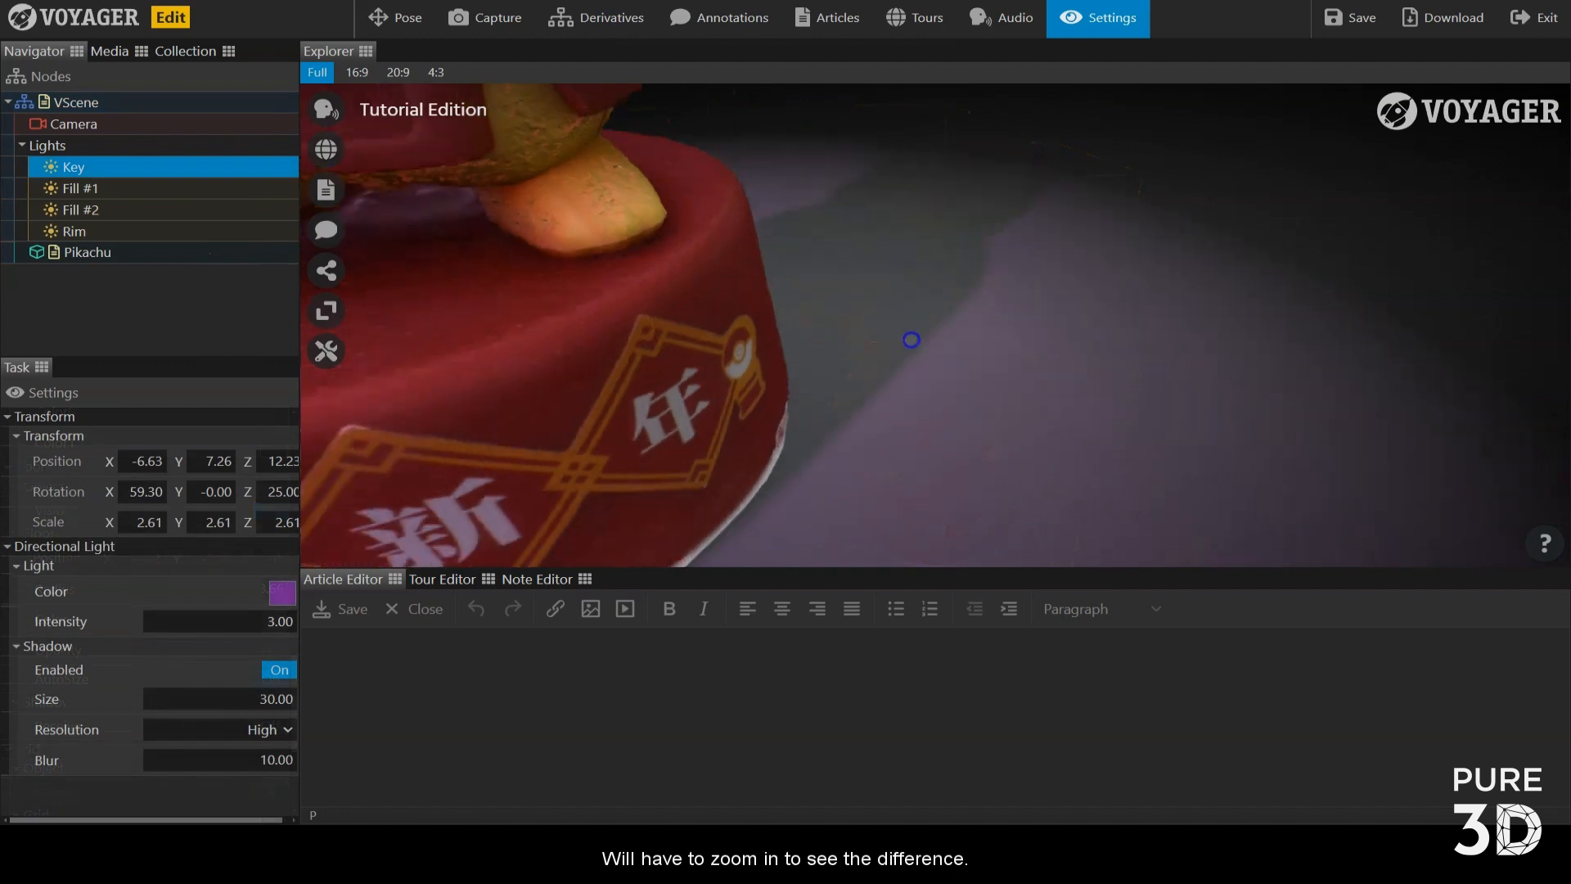
pyautogui.click(243, 760)
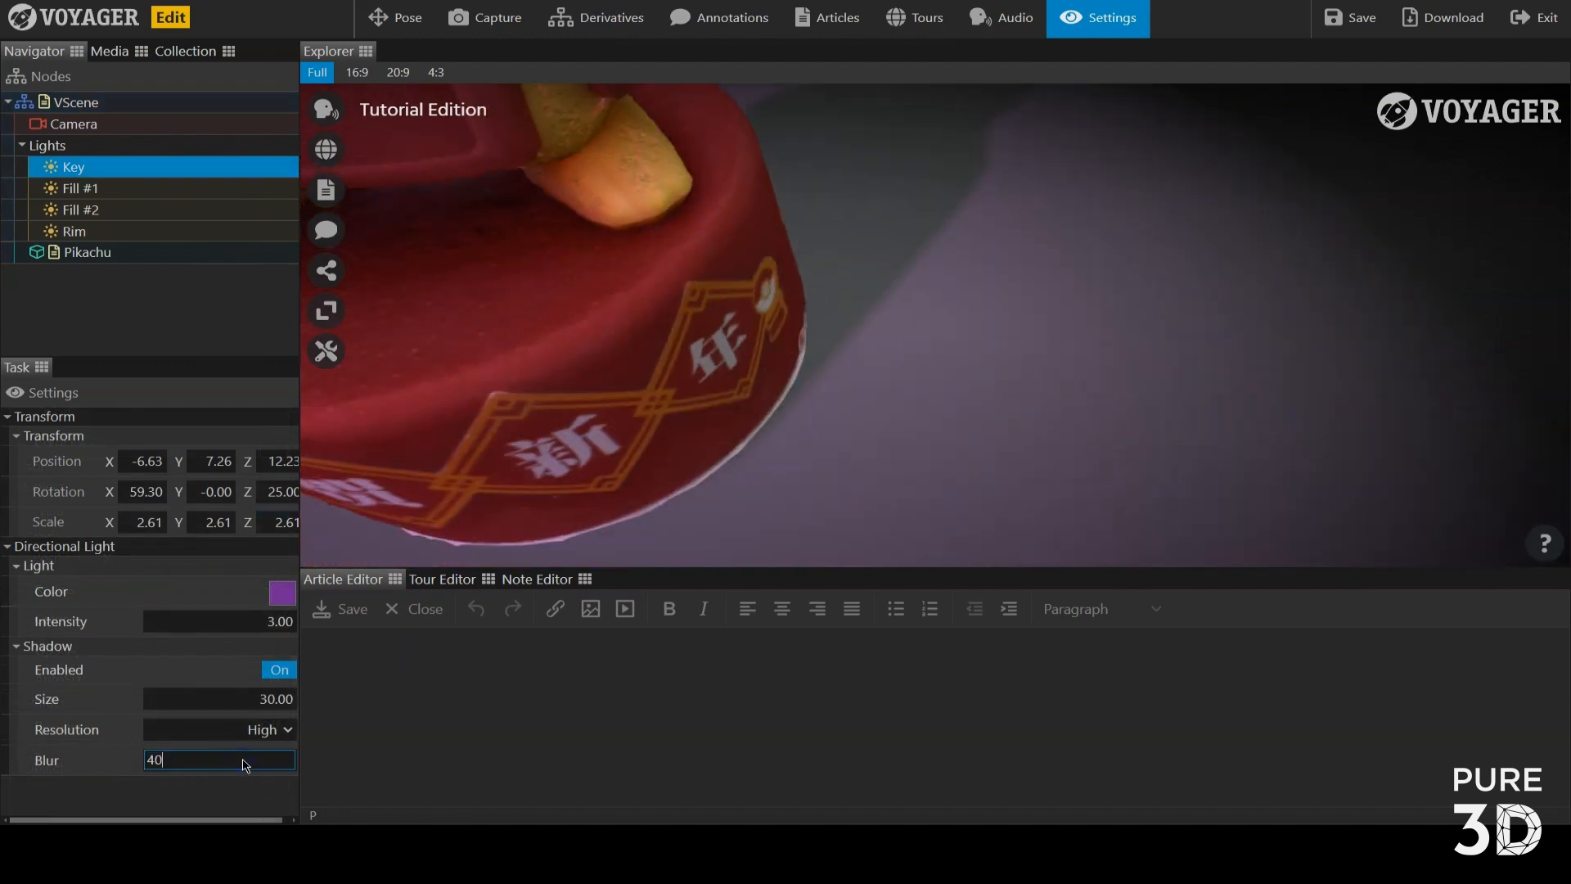
pyautogui.press('Return')
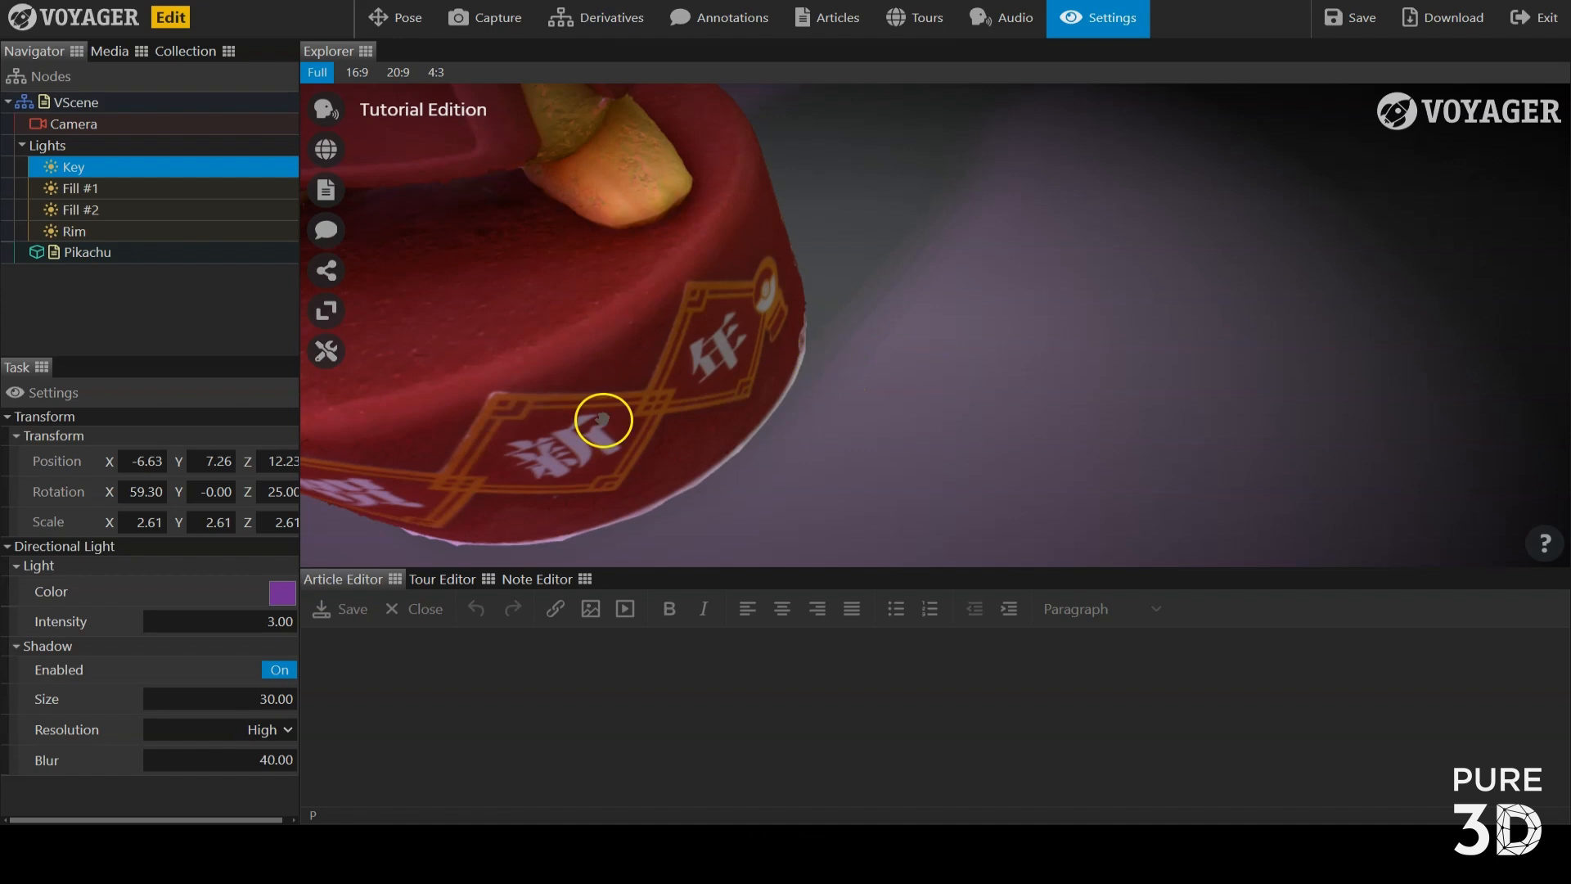
# Open the Pikachu model's settings, go to its Tags field, and hide and show the model again
pyautogui.click(124, 254)
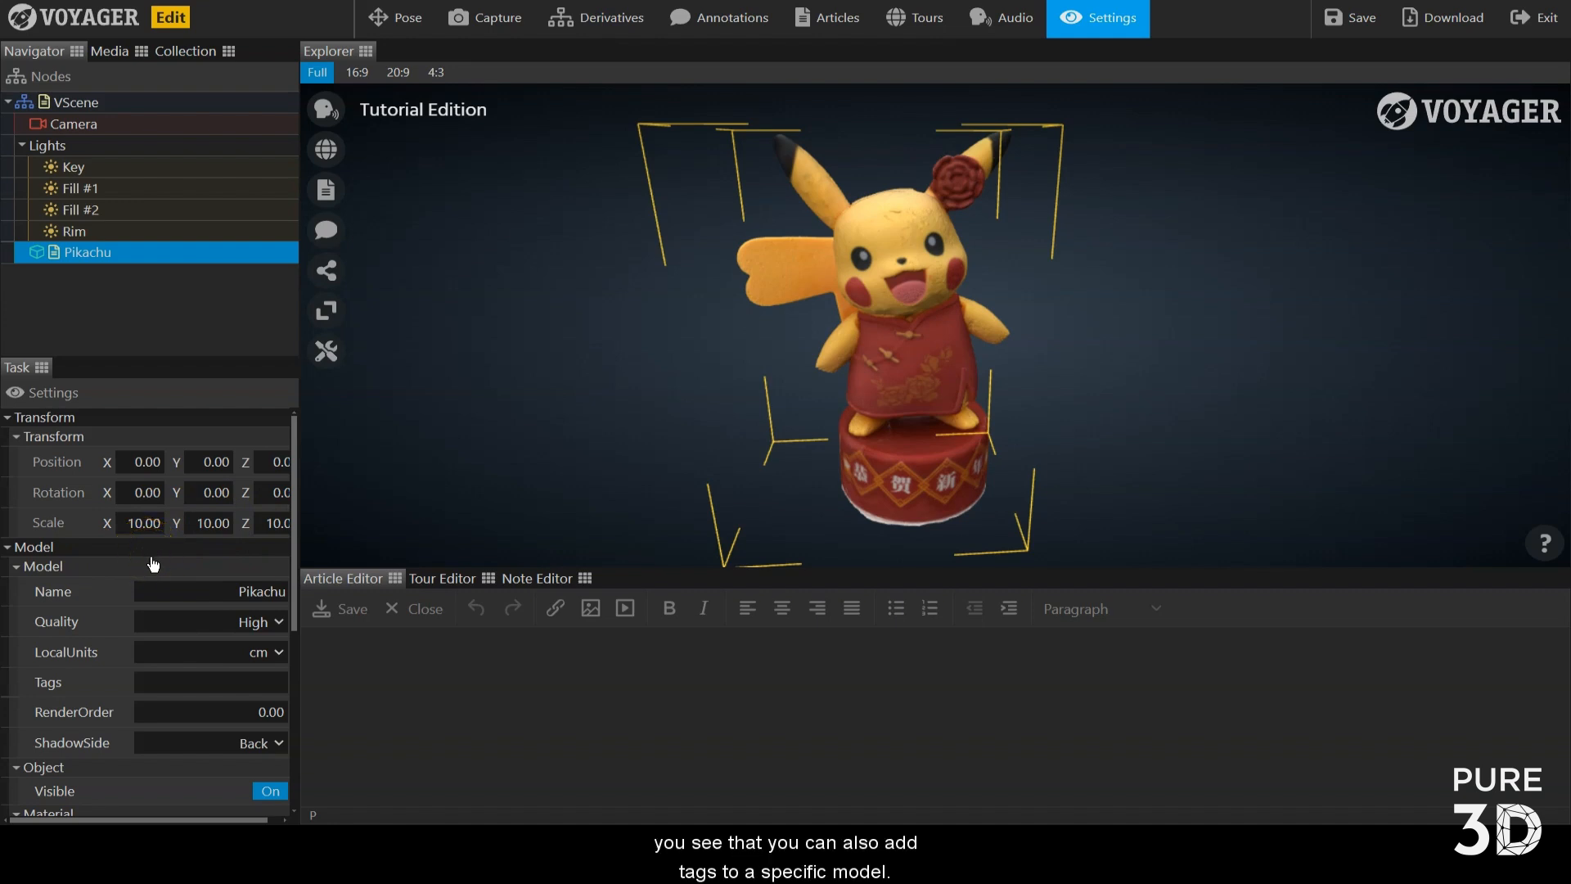
pyautogui.click(193, 681)
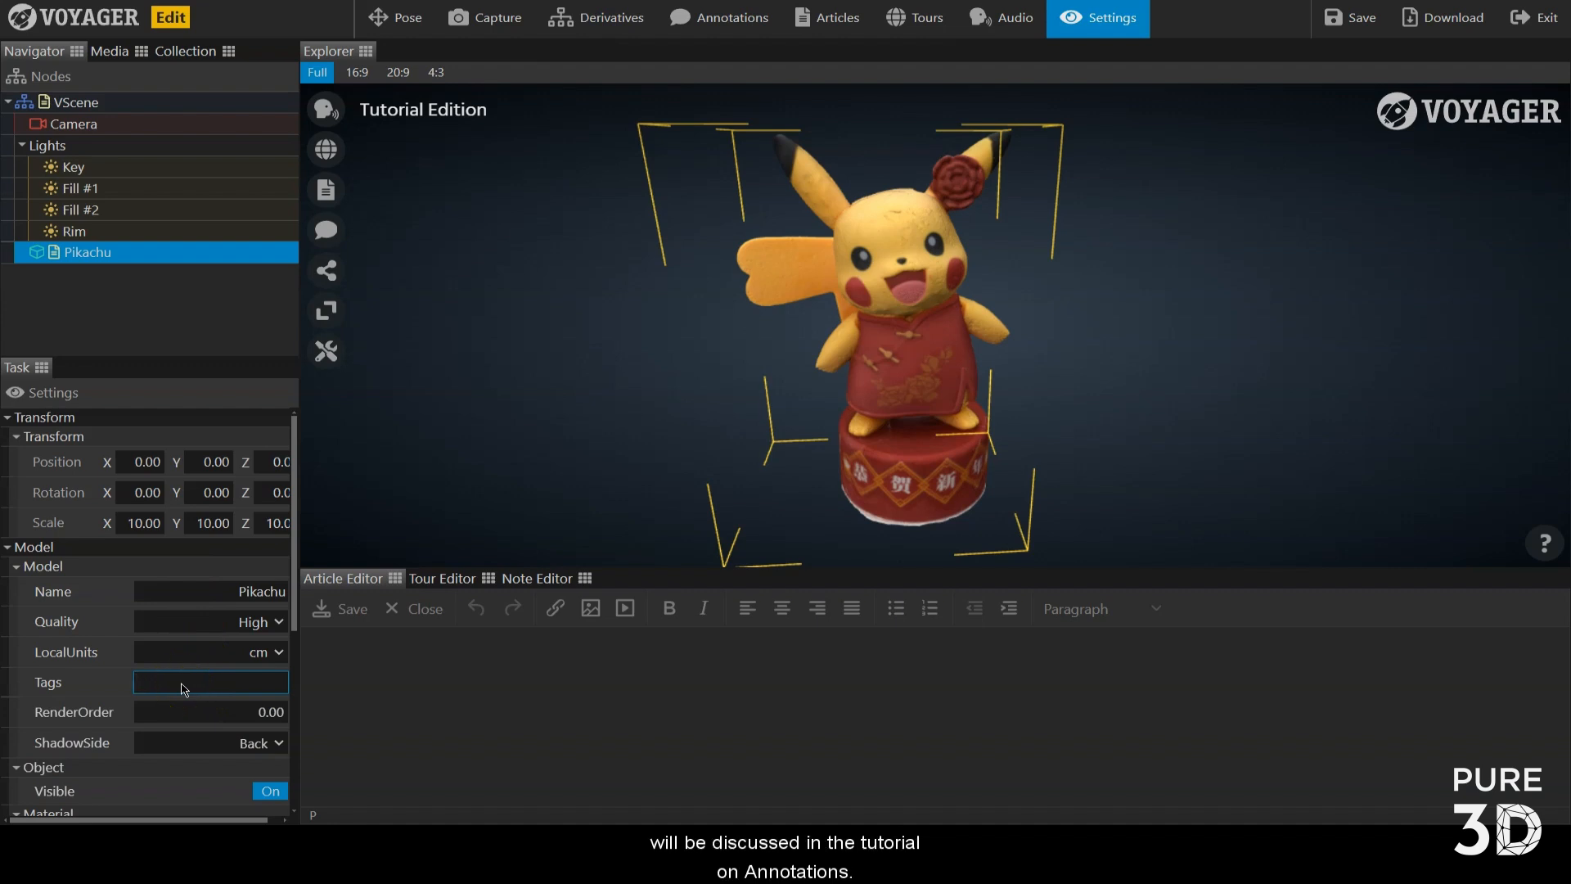
pyautogui.scroll(-3, 196, 638)
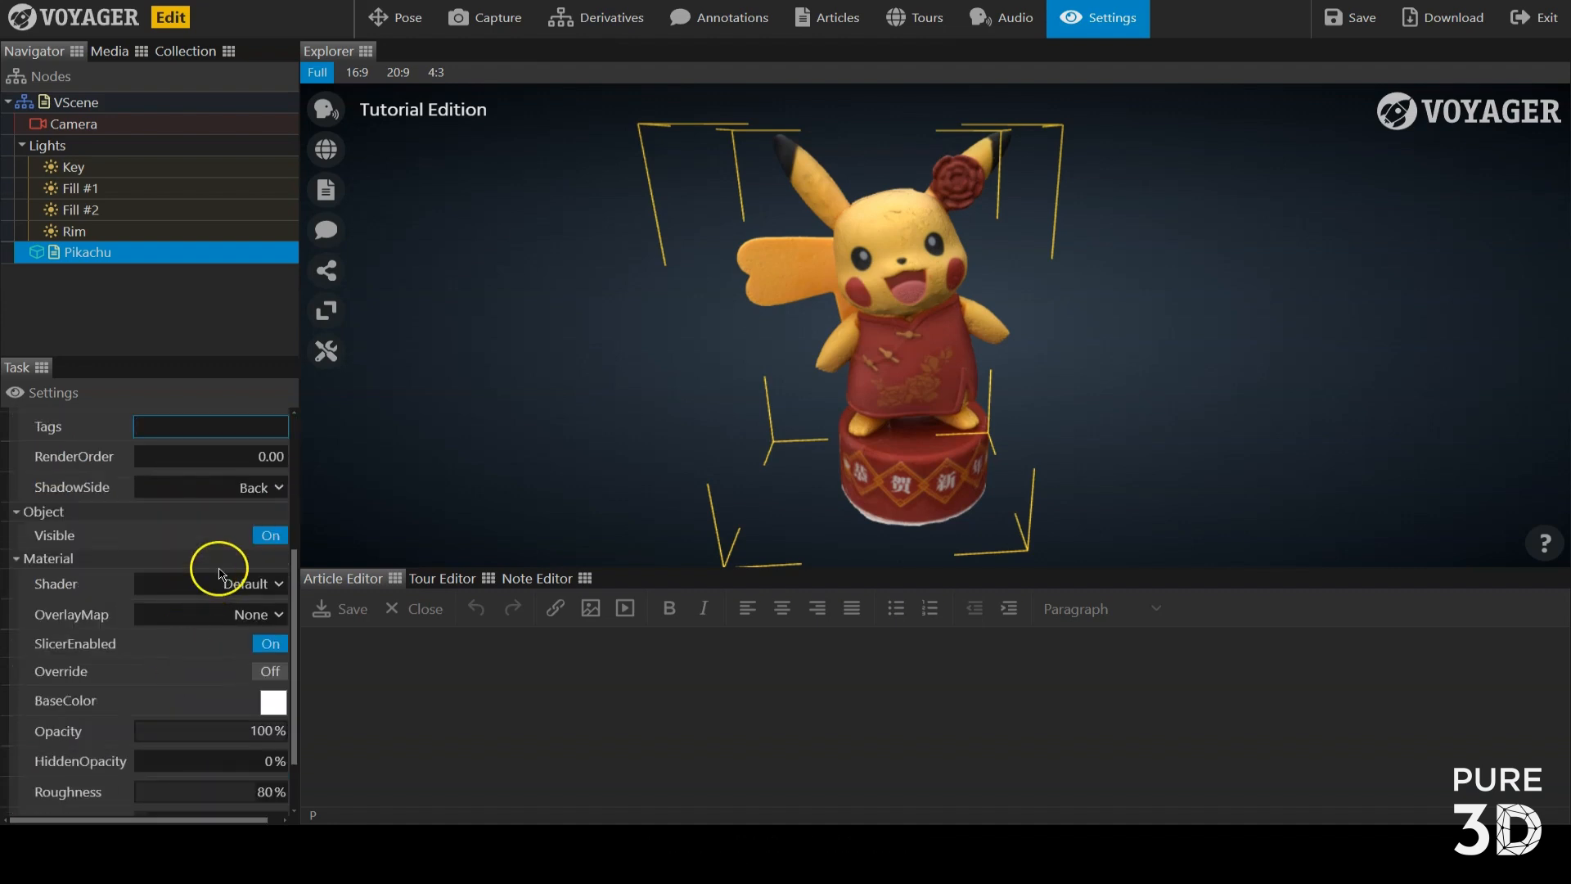
pyautogui.click(264, 537)
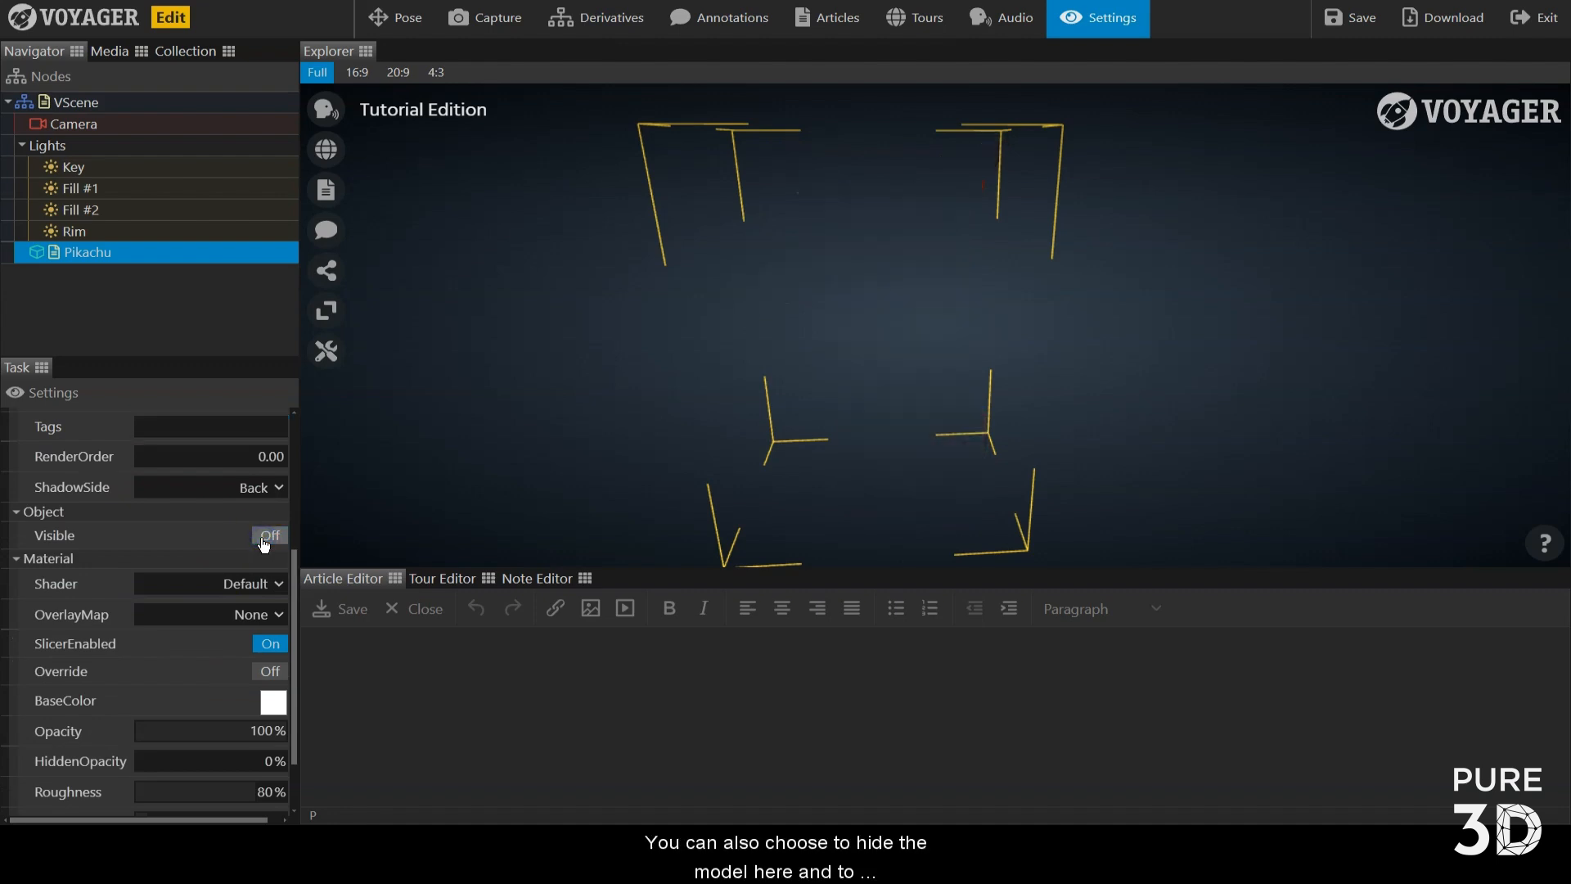
pyautogui.click(264, 539)
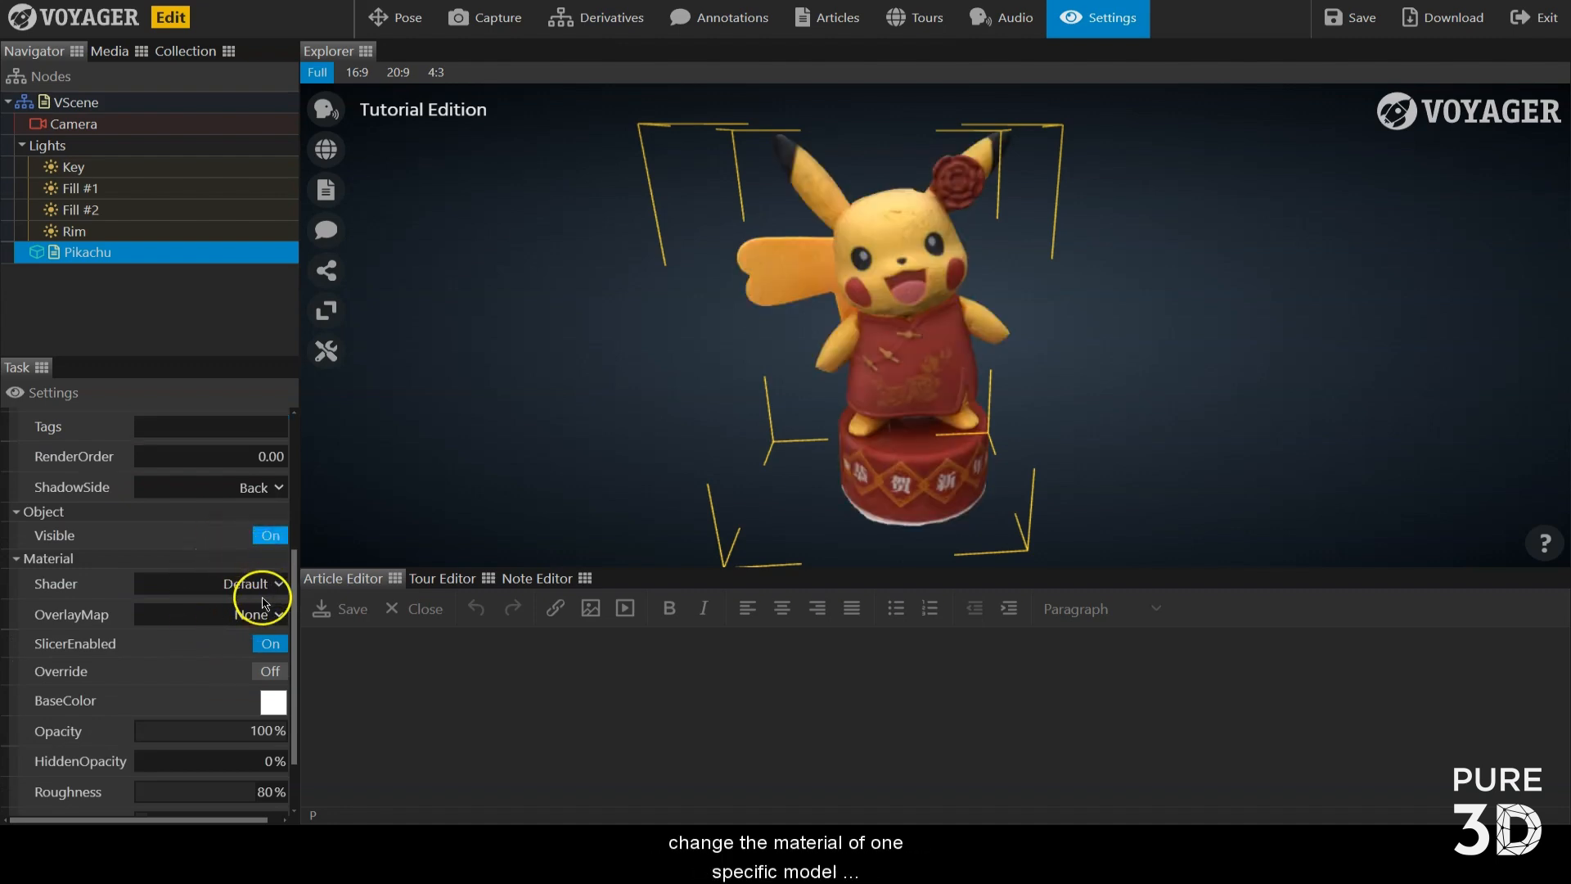
# Try a different material shader for the Pikachu model and return it to Default
pyautogui.click(256, 583)
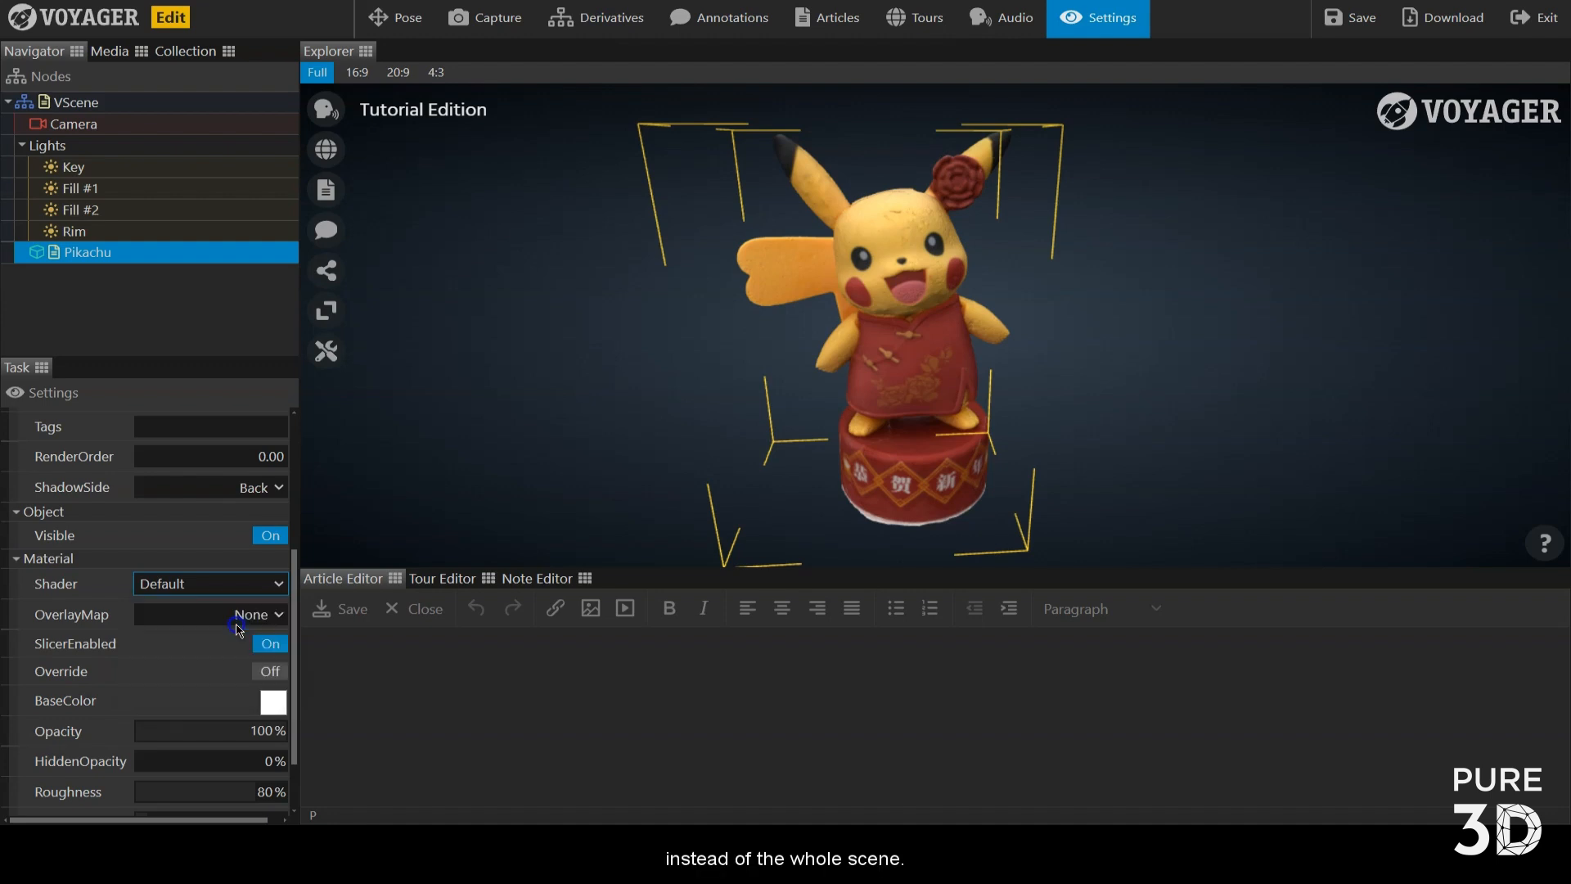
pyautogui.click(238, 627)
pyautogui.click(237, 583)
pyautogui.click(237, 603)
# Turn on the Pikachu model's material override, set roughness to 37% and metalness to 61%, and orbit around the result
pyautogui.scroll(-1, 237, 613)
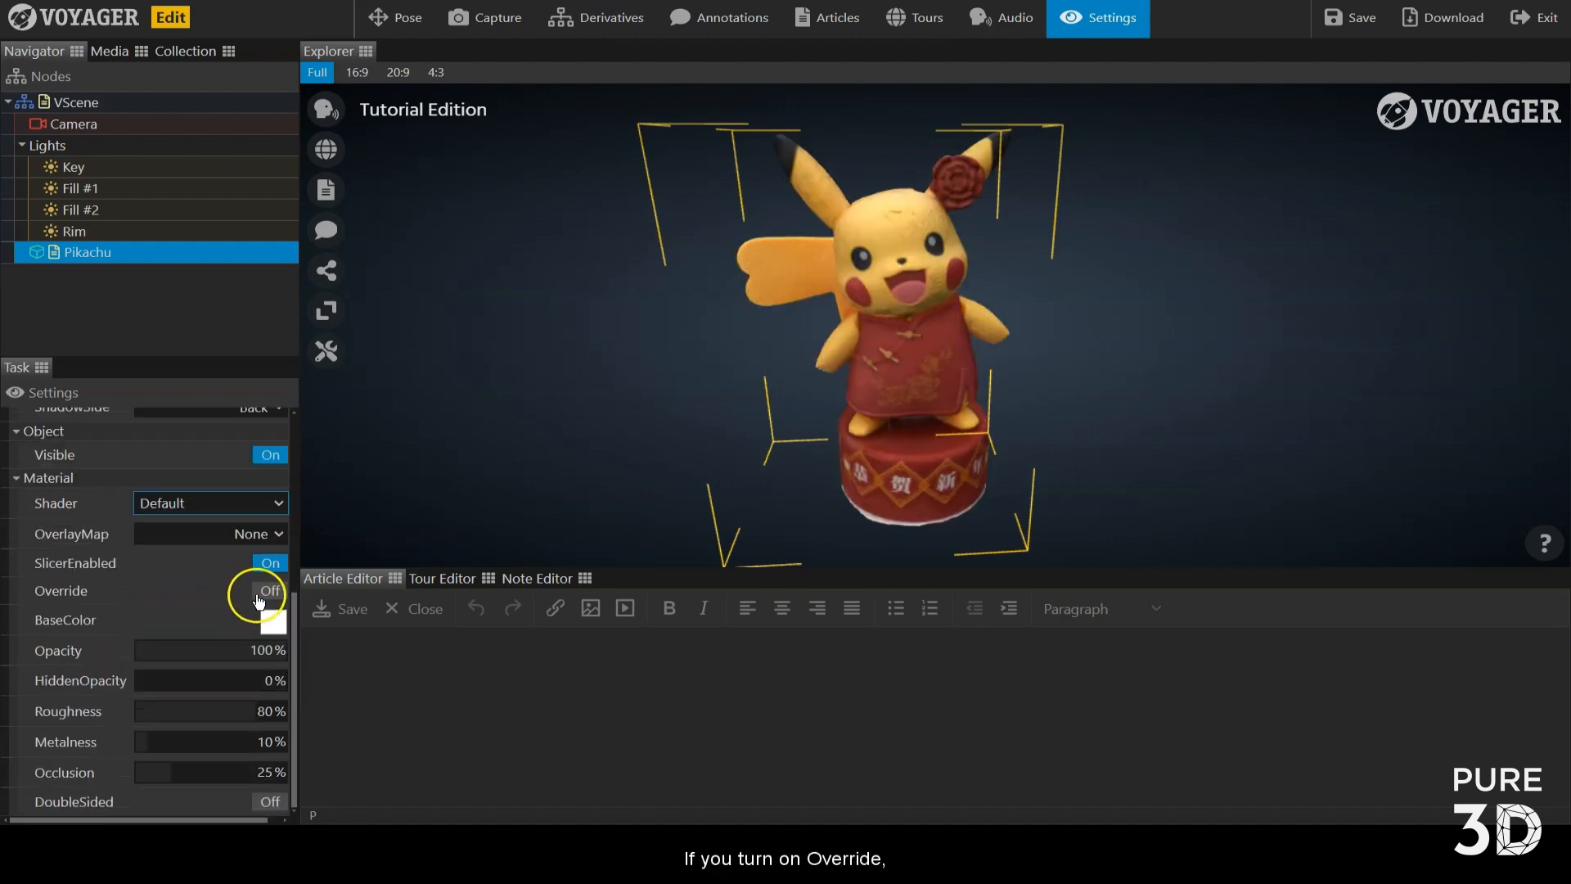
pyautogui.click(270, 592)
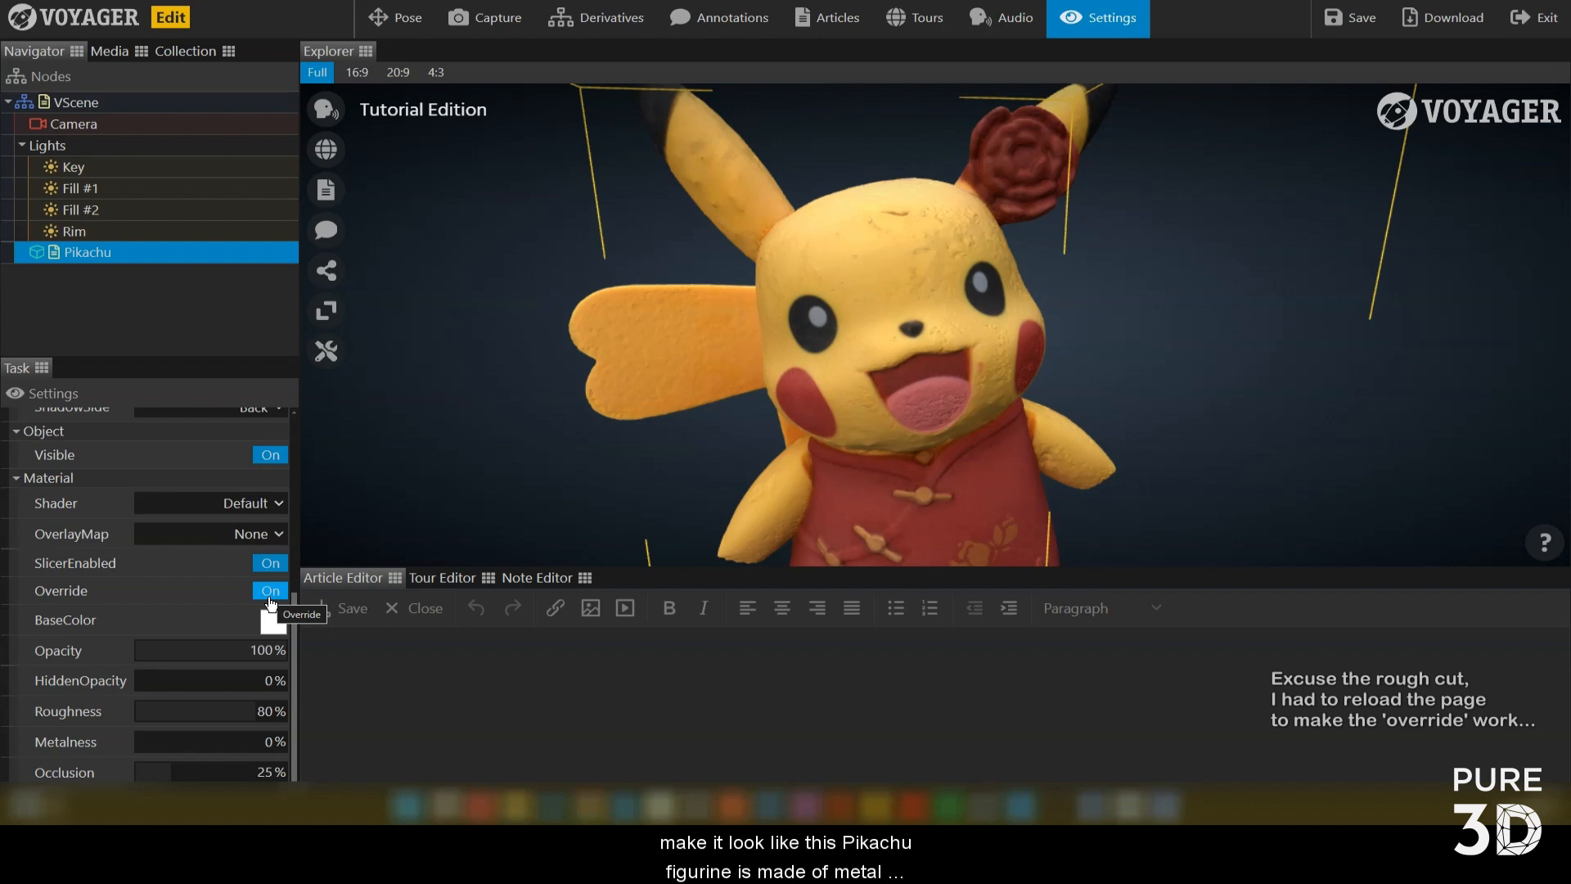
pyautogui.moveTo(270, 713); pyautogui.dragTo(229, 744)
pyautogui.moveTo(161, 712); pyautogui.dragTo(208, 719)
pyautogui.moveTo(221, 744); pyautogui.dragTo(237, 744)
pyautogui.moveTo(208, 714); pyautogui.dragTo(201, 723)
pyautogui.moveTo(941, 344); pyautogui.dragTo(477, 365)
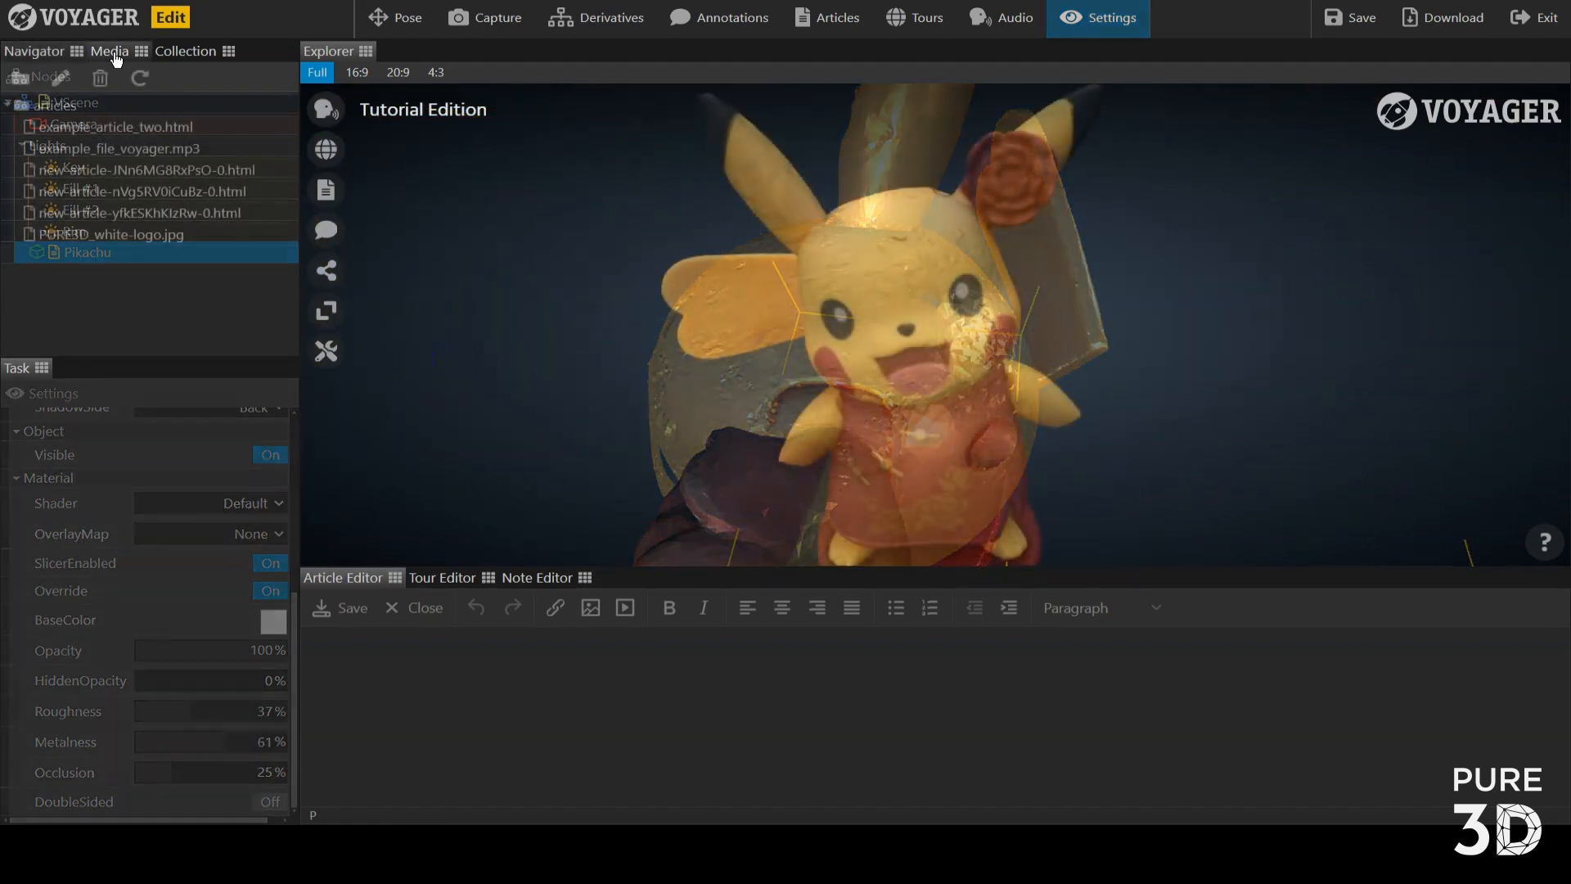
# Display the scene's media files
pyautogui.click(125, 57)
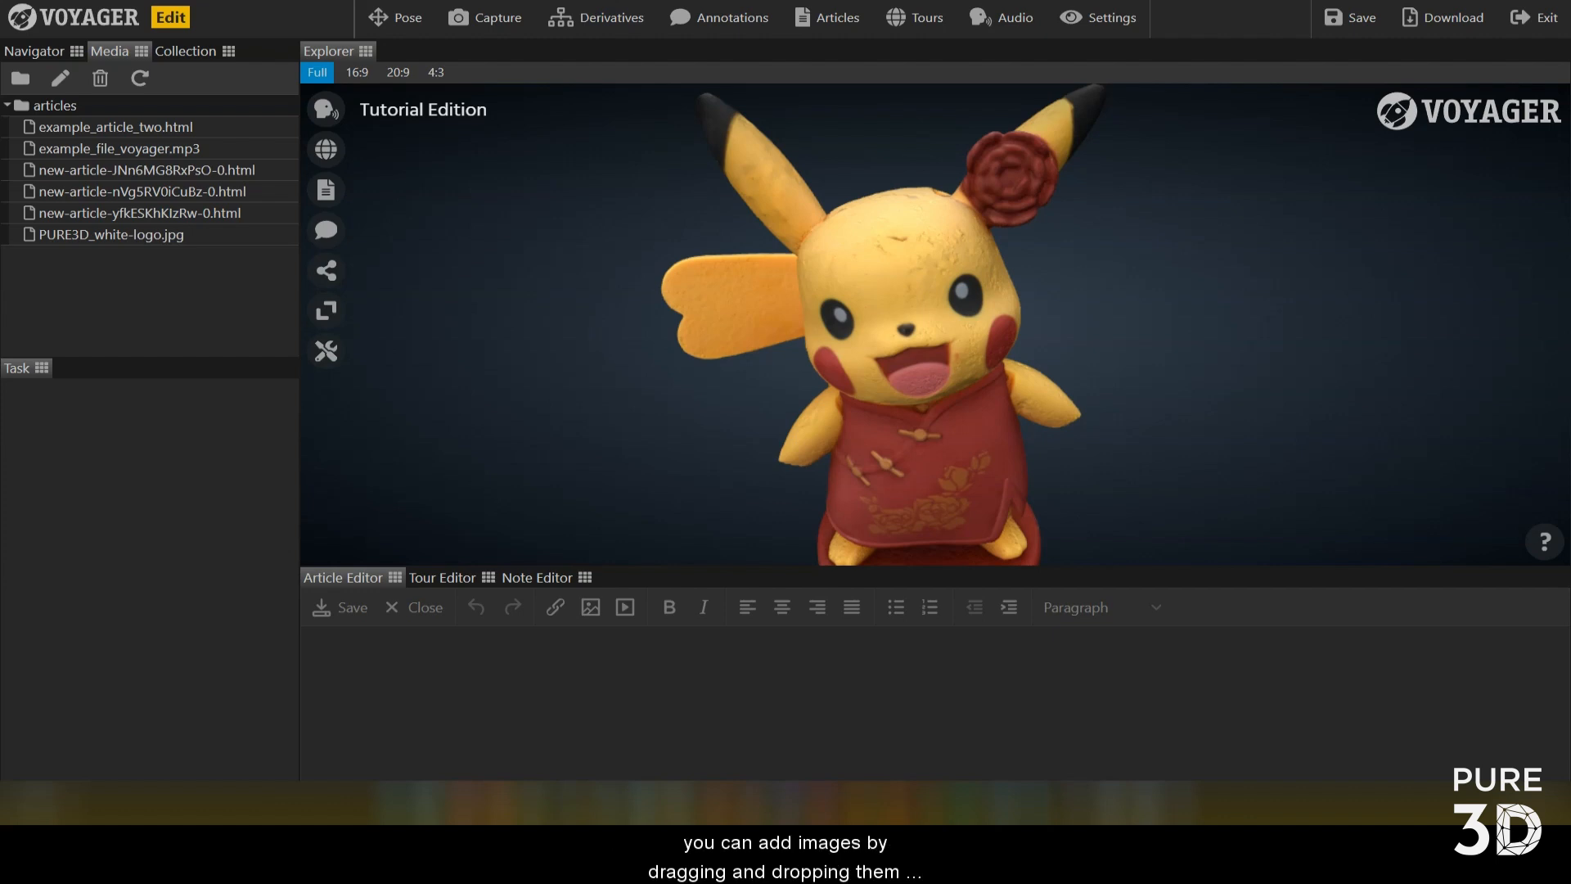
# Add the PURE3D_white-logo2 image file to the articles folder and rename it tutorial.jpg
pyautogui.moveTo(339, 0); pyautogui.dragTo(482, 113)
pyautogui.moveTo(515, 296); pyautogui.dragTo(141, 116)
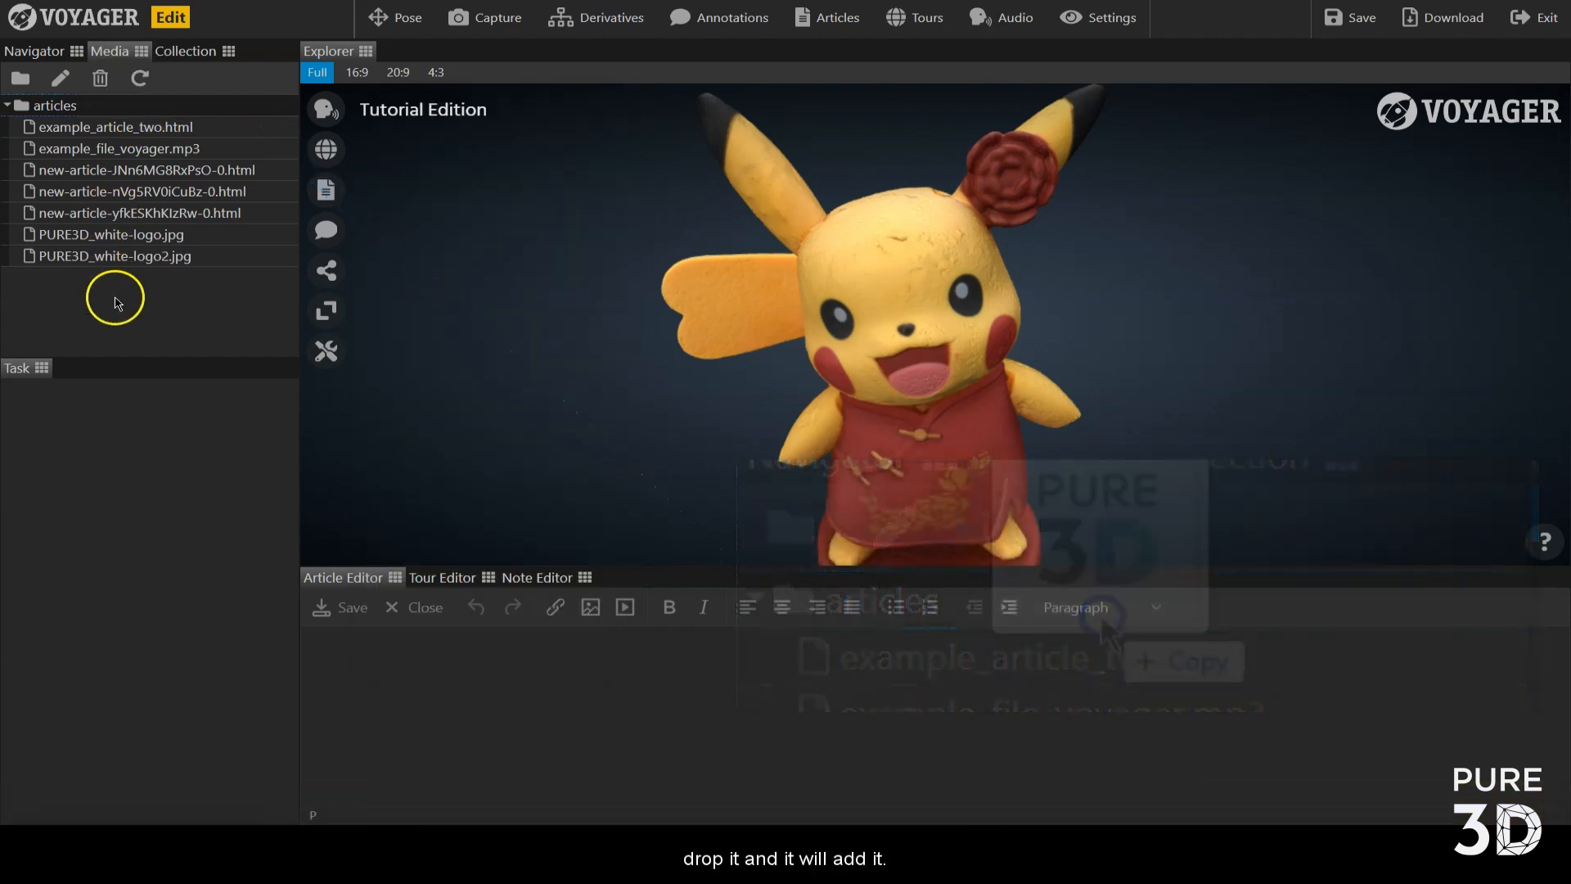
pyautogui.click(133, 262)
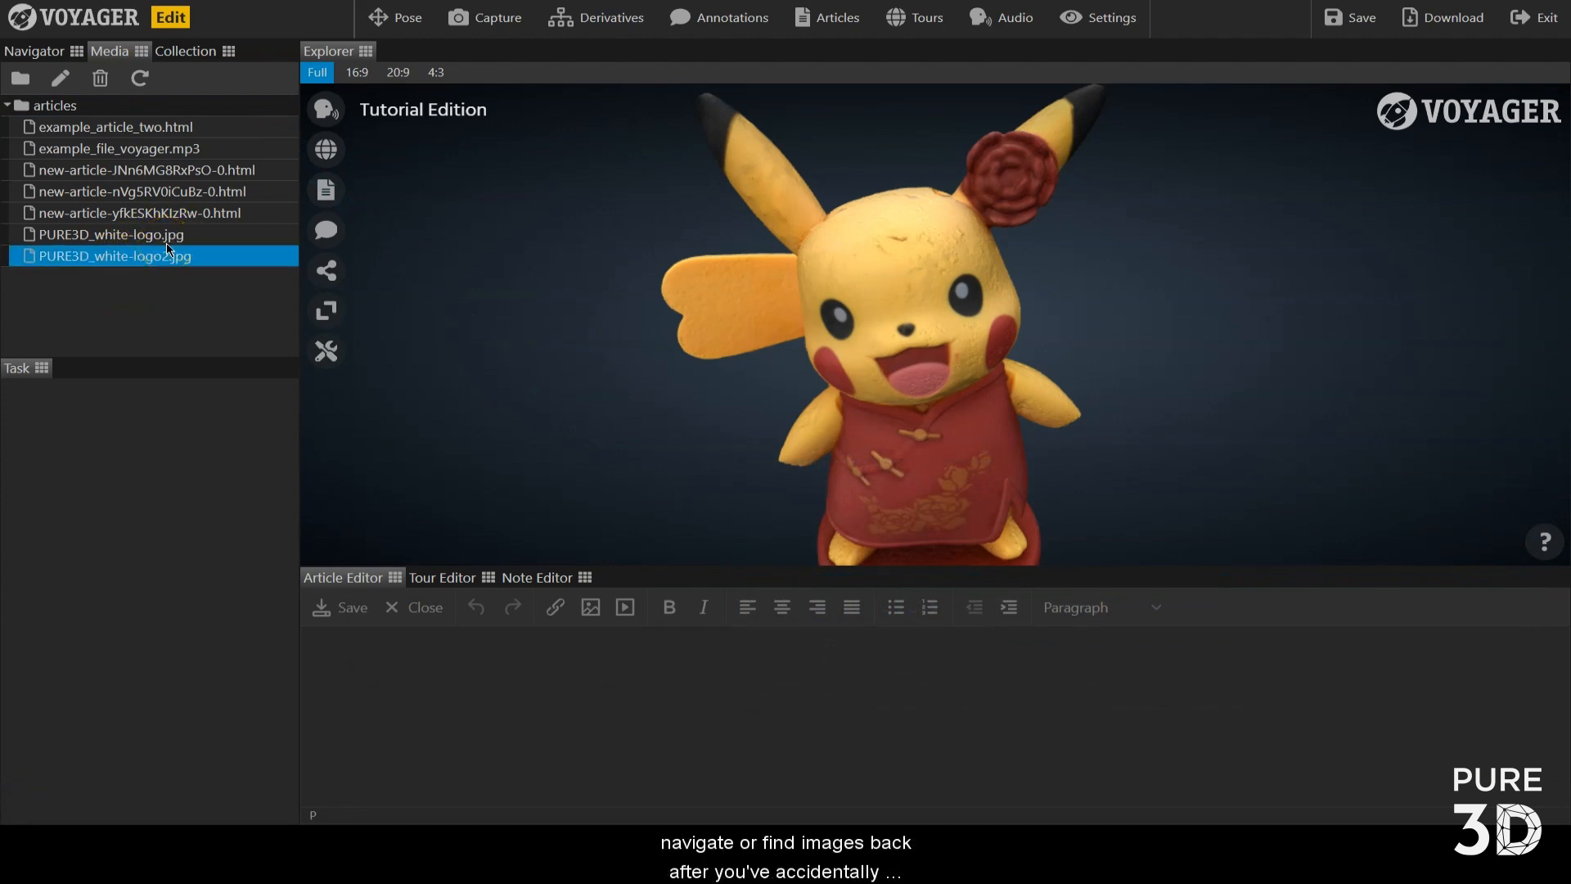
pyautogui.click(67, 83)
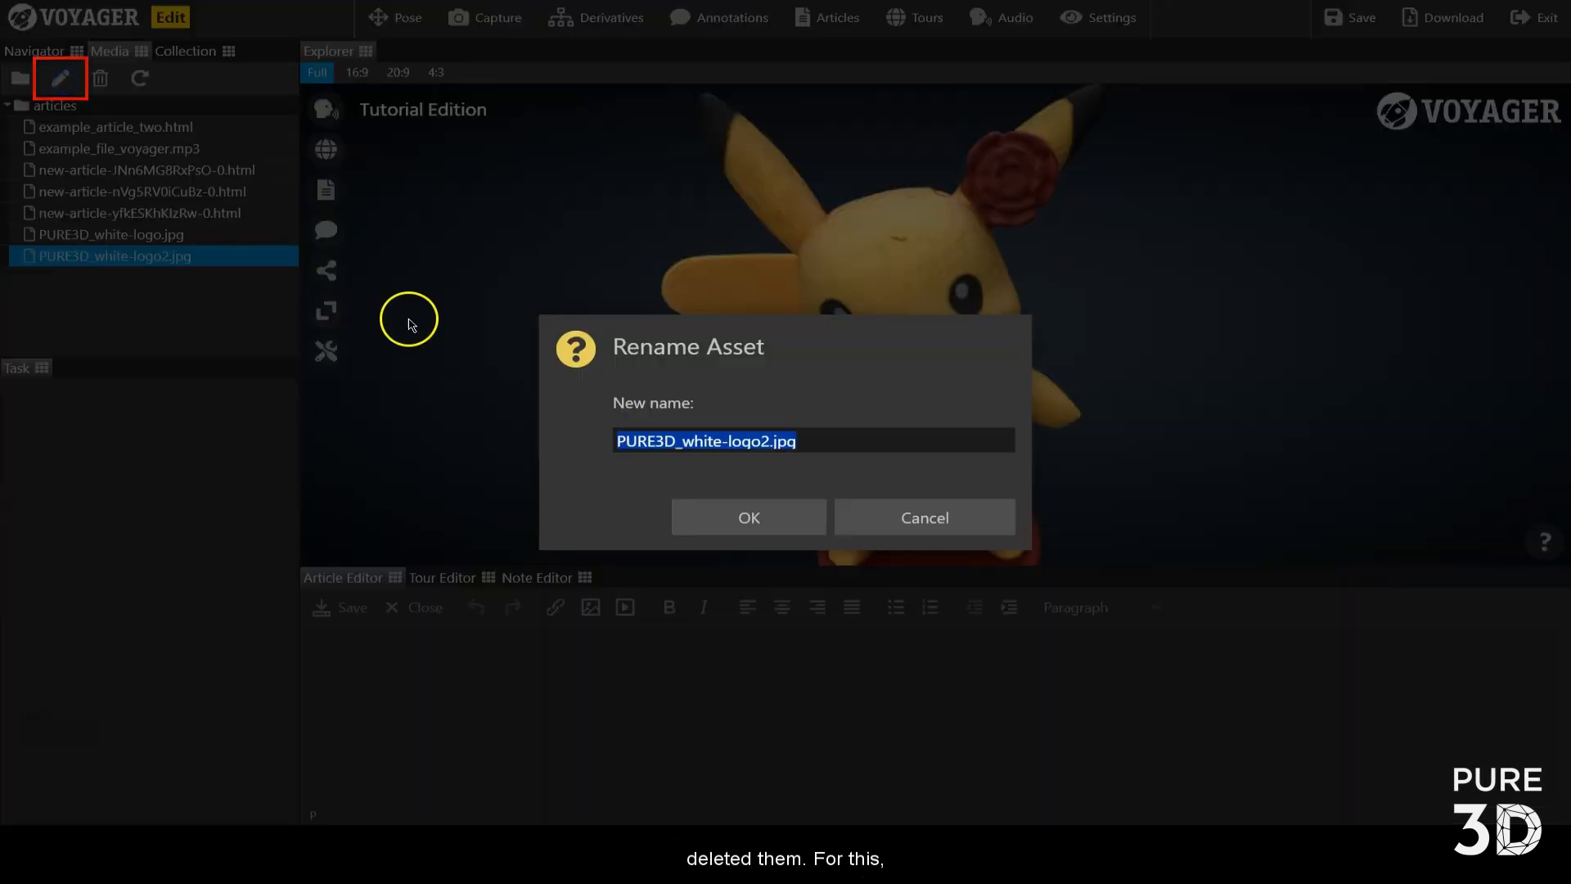
pyautogui.click(772, 442)
pyautogui.moveTo(806, 443); pyautogui.dragTo(773, 449)
pyautogui.click(773, 443)
pyautogui.moveTo(770, 441); pyautogui.dragTo(603, 445)
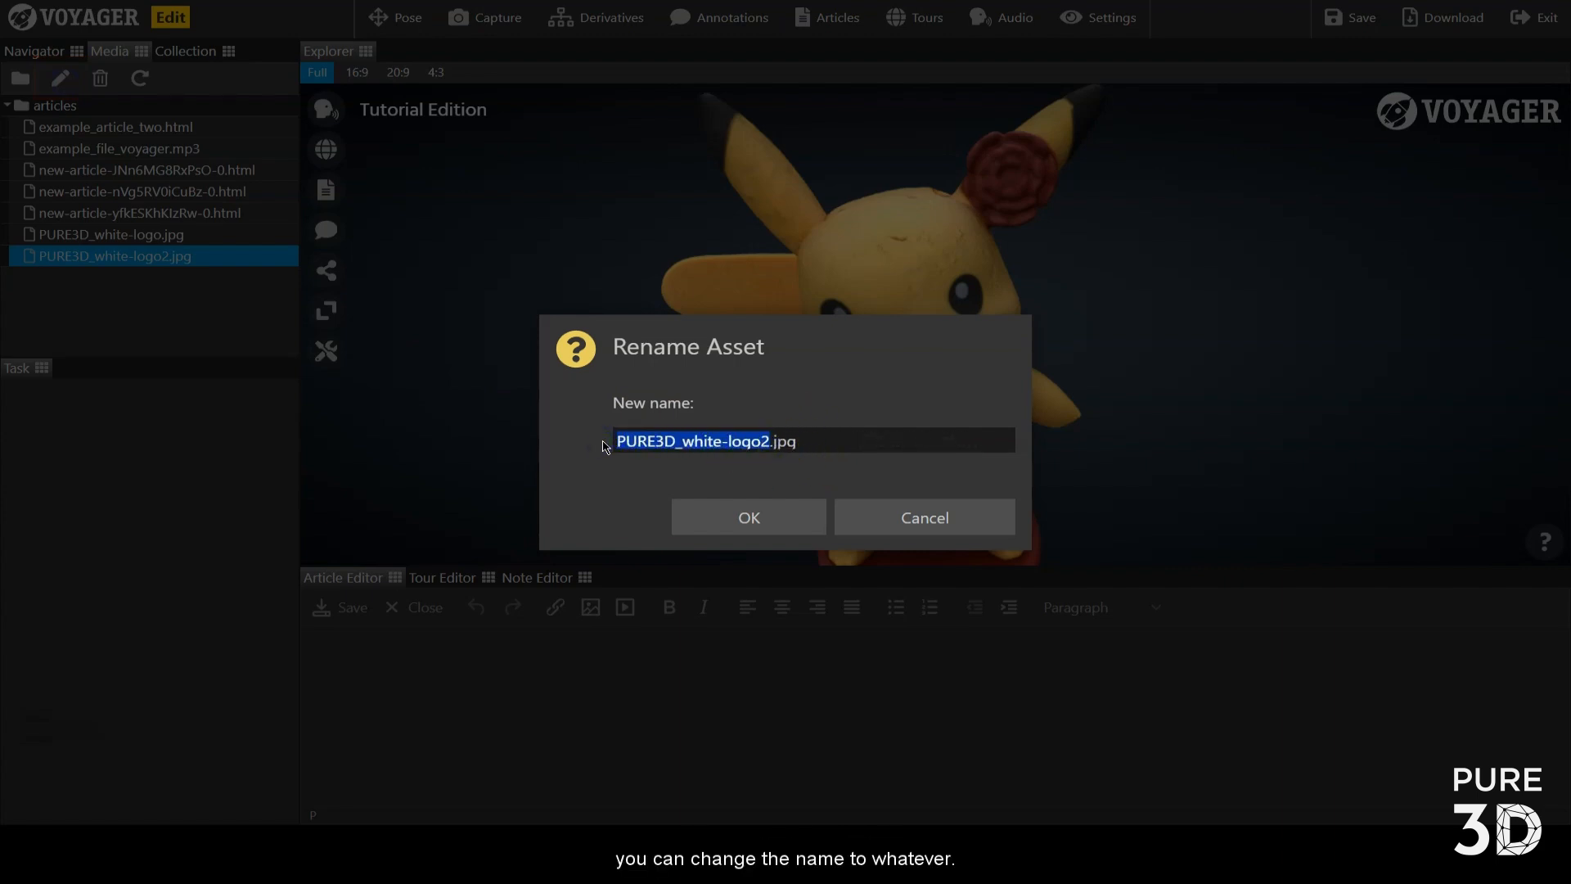
pyautogui.write('tutorial')
pyautogui.click(726, 515)
pyautogui.click(224, 348)
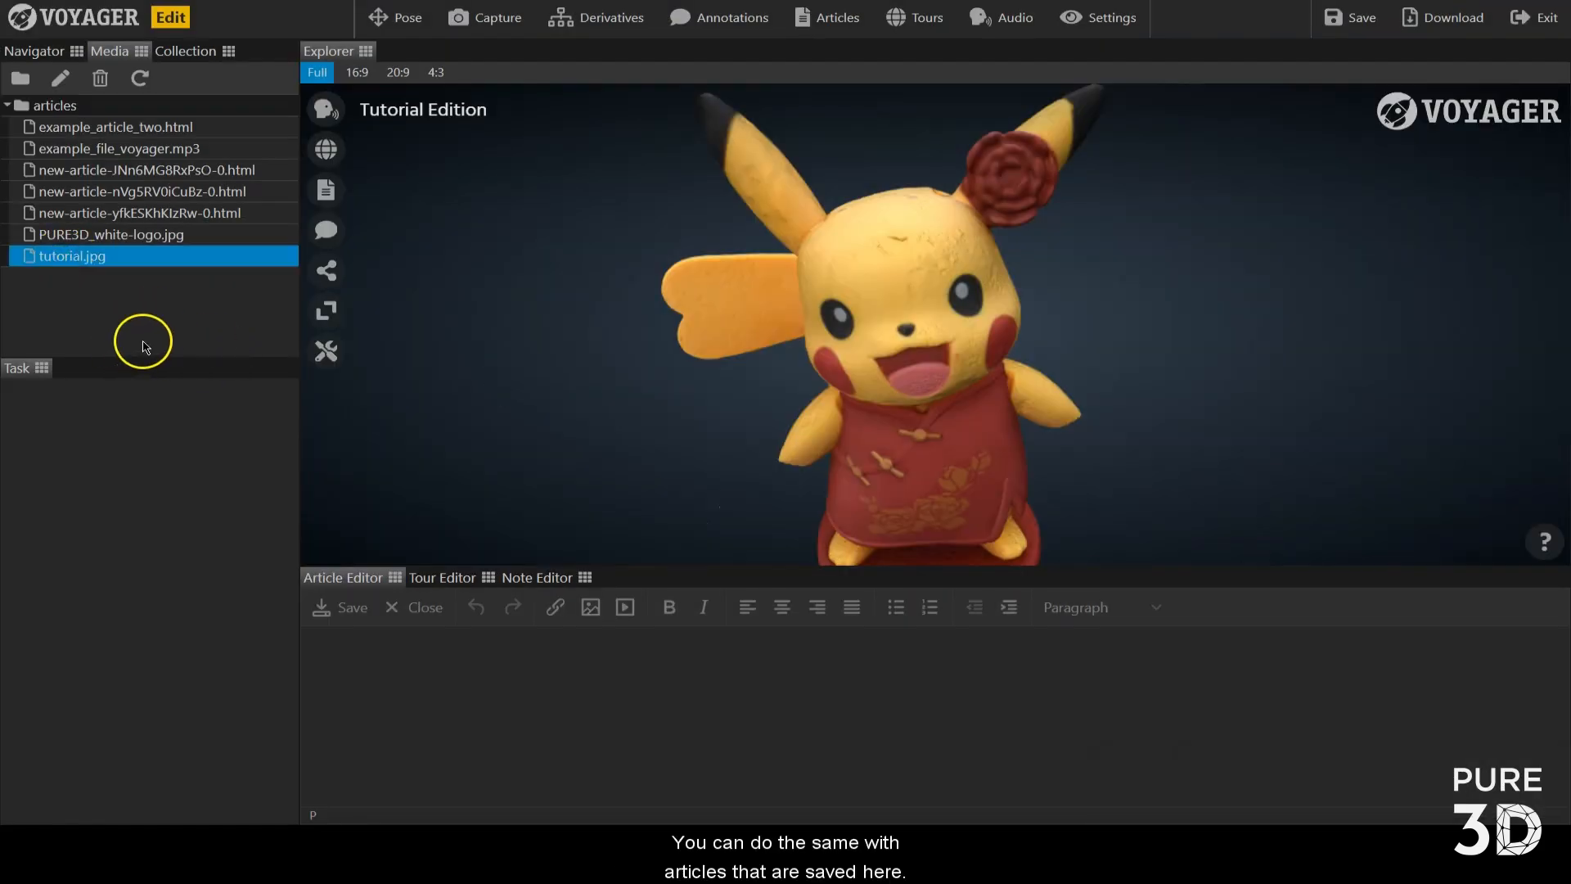
# Rename the article file new-article-JNn6MG8RxPsO-0.html as test.html, keeping its extension
pyautogui.doubleClick(126, 170)
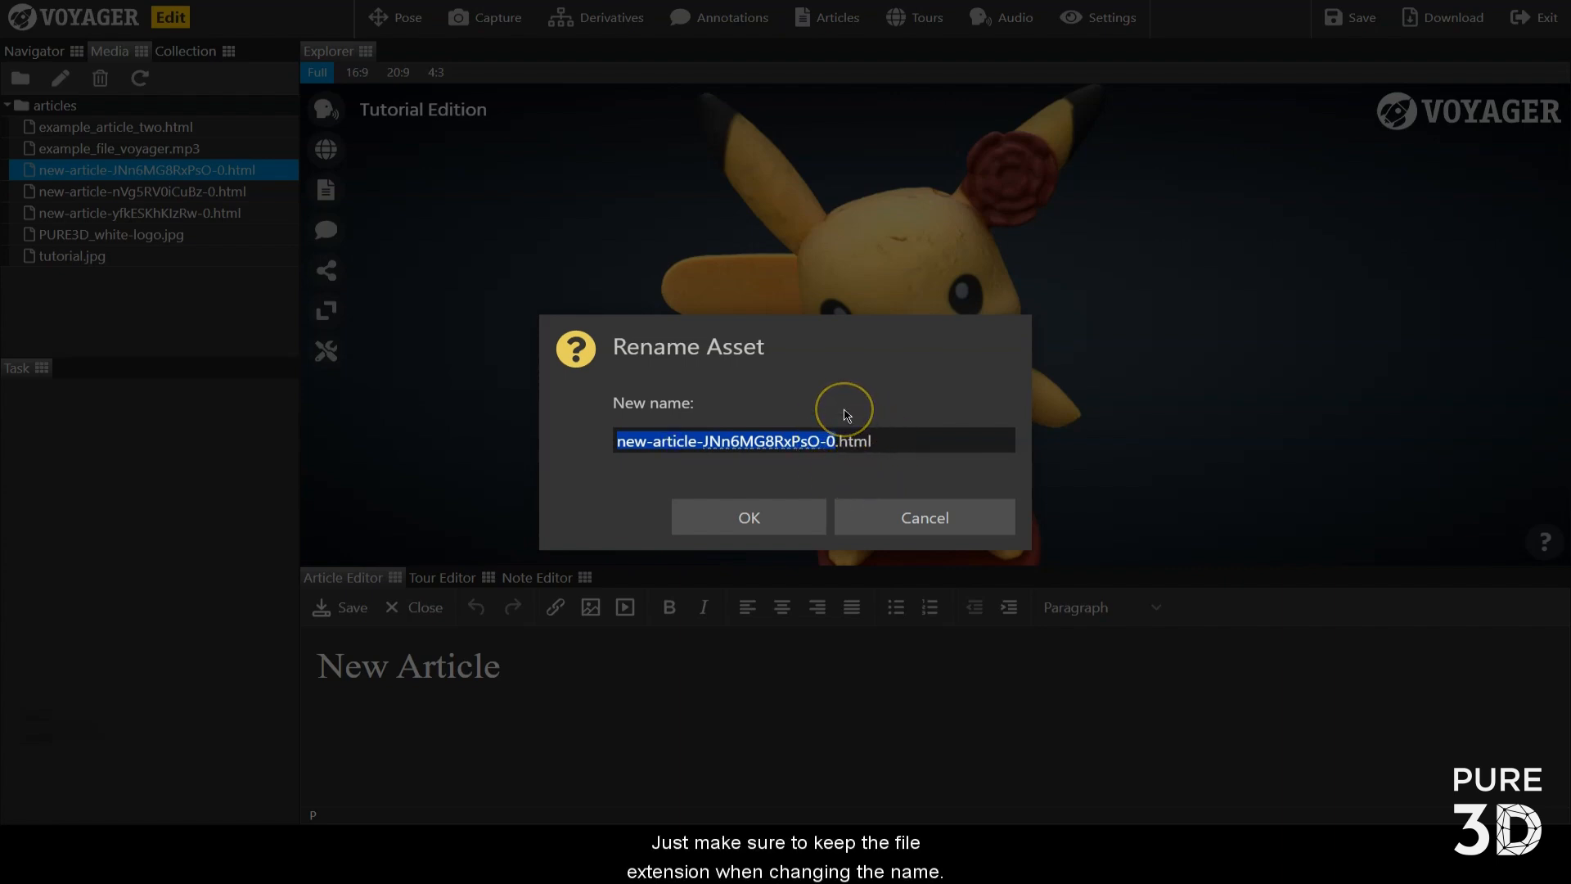
pyautogui.write('test')
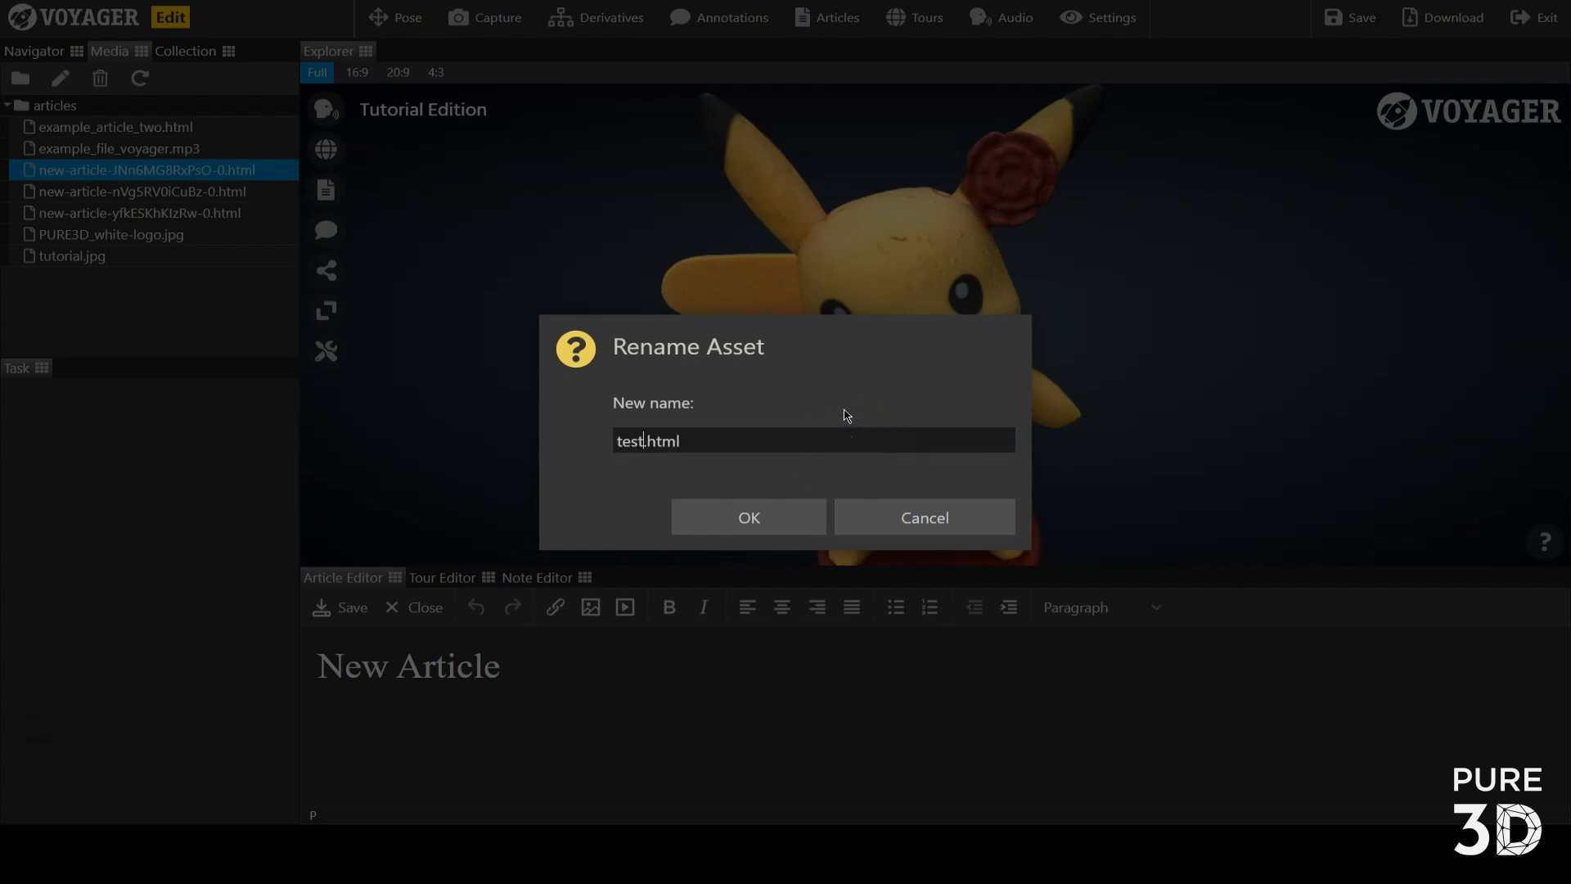
pyautogui.click(748, 517)
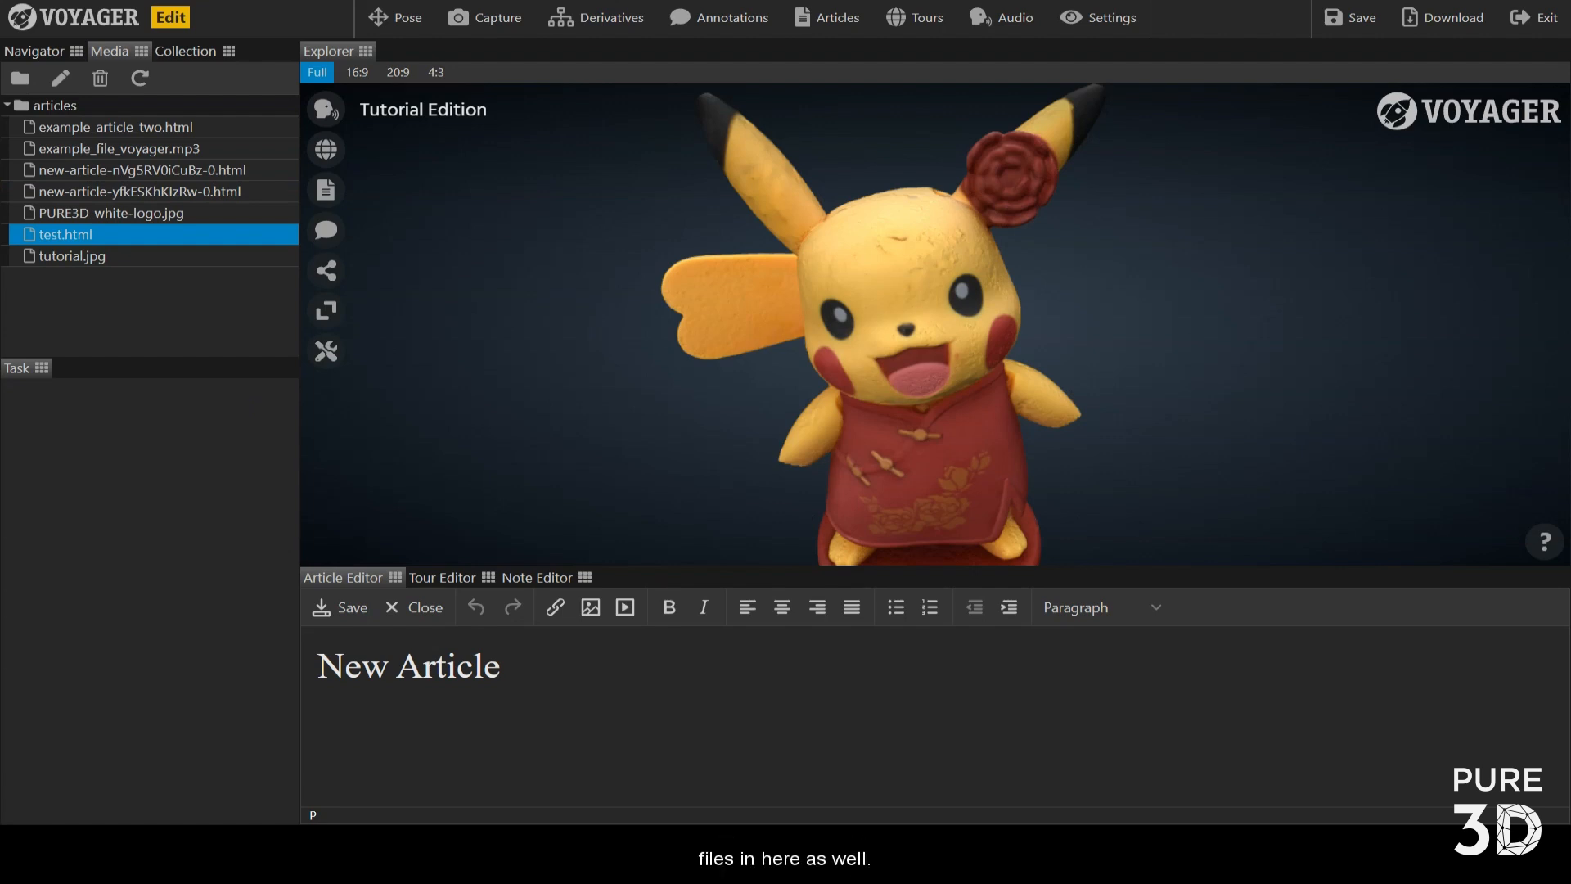
# Switch to the file explorer and add the tutorial audio file to Voyager's articles folder
pyautogui.hotkey('alt', 'Tab')
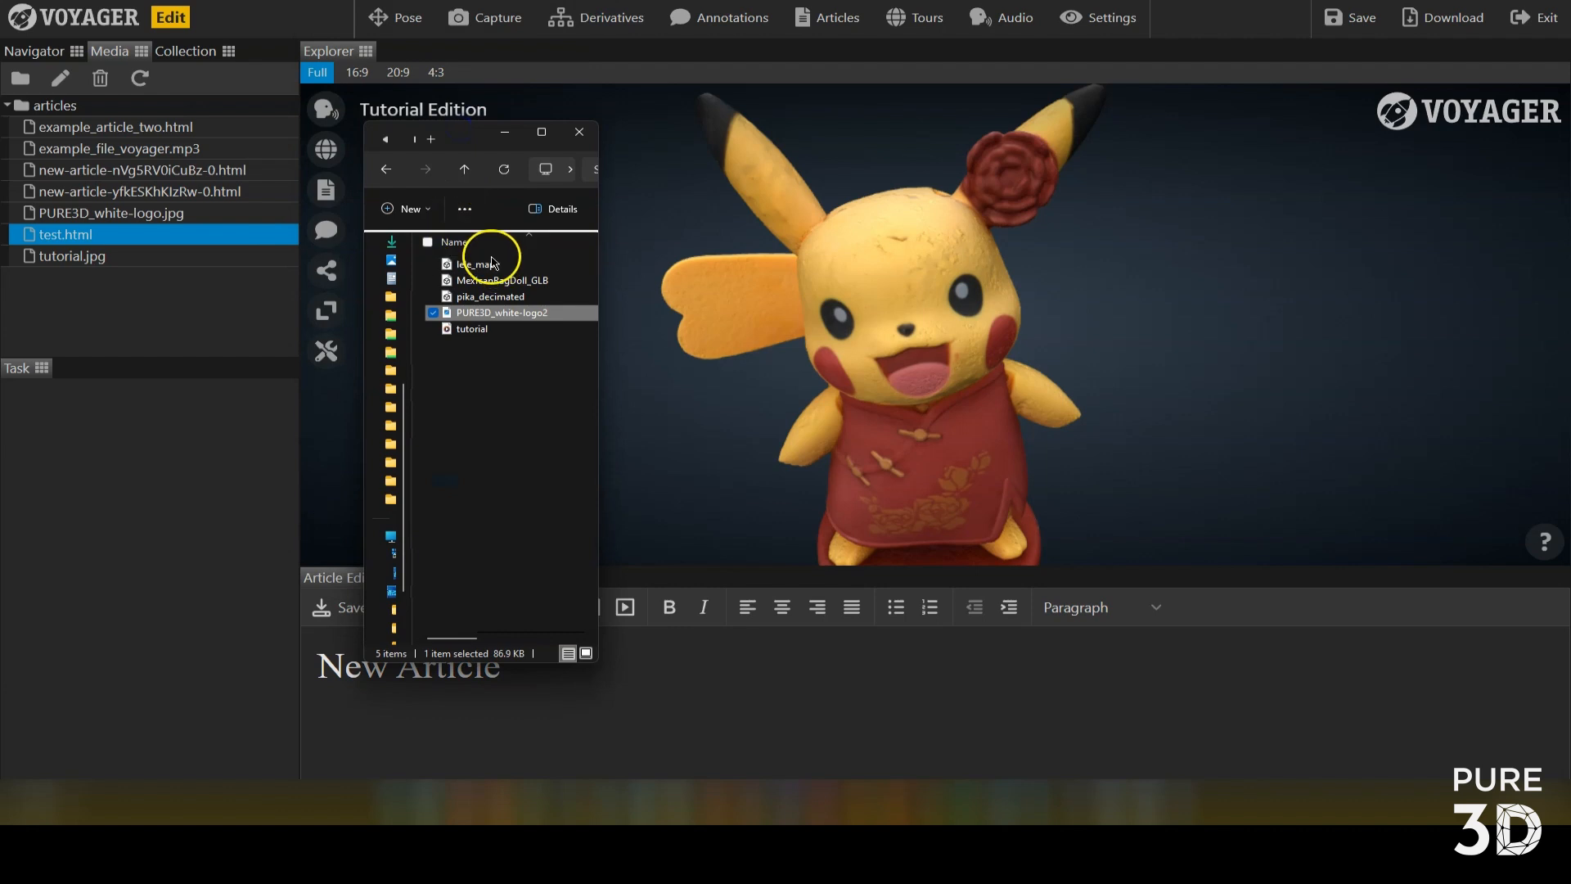
pyautogui.click(486, 328)
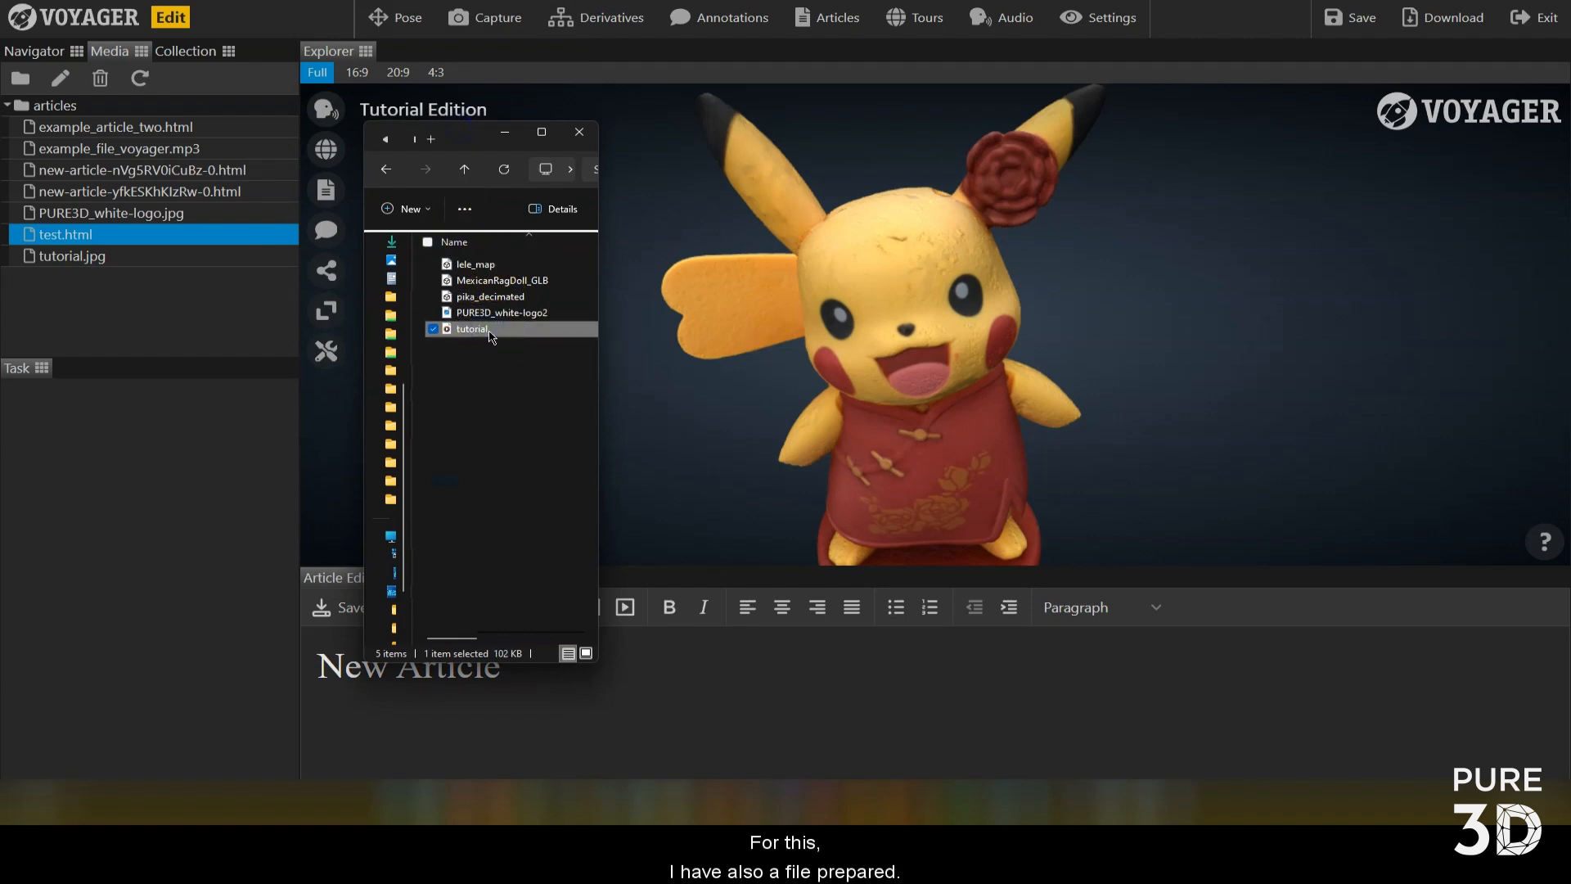
pyautogui.moveTo(495, 335)
pyautogui.moveTo(495, 335); pyautogui.dragTo(85, 113)
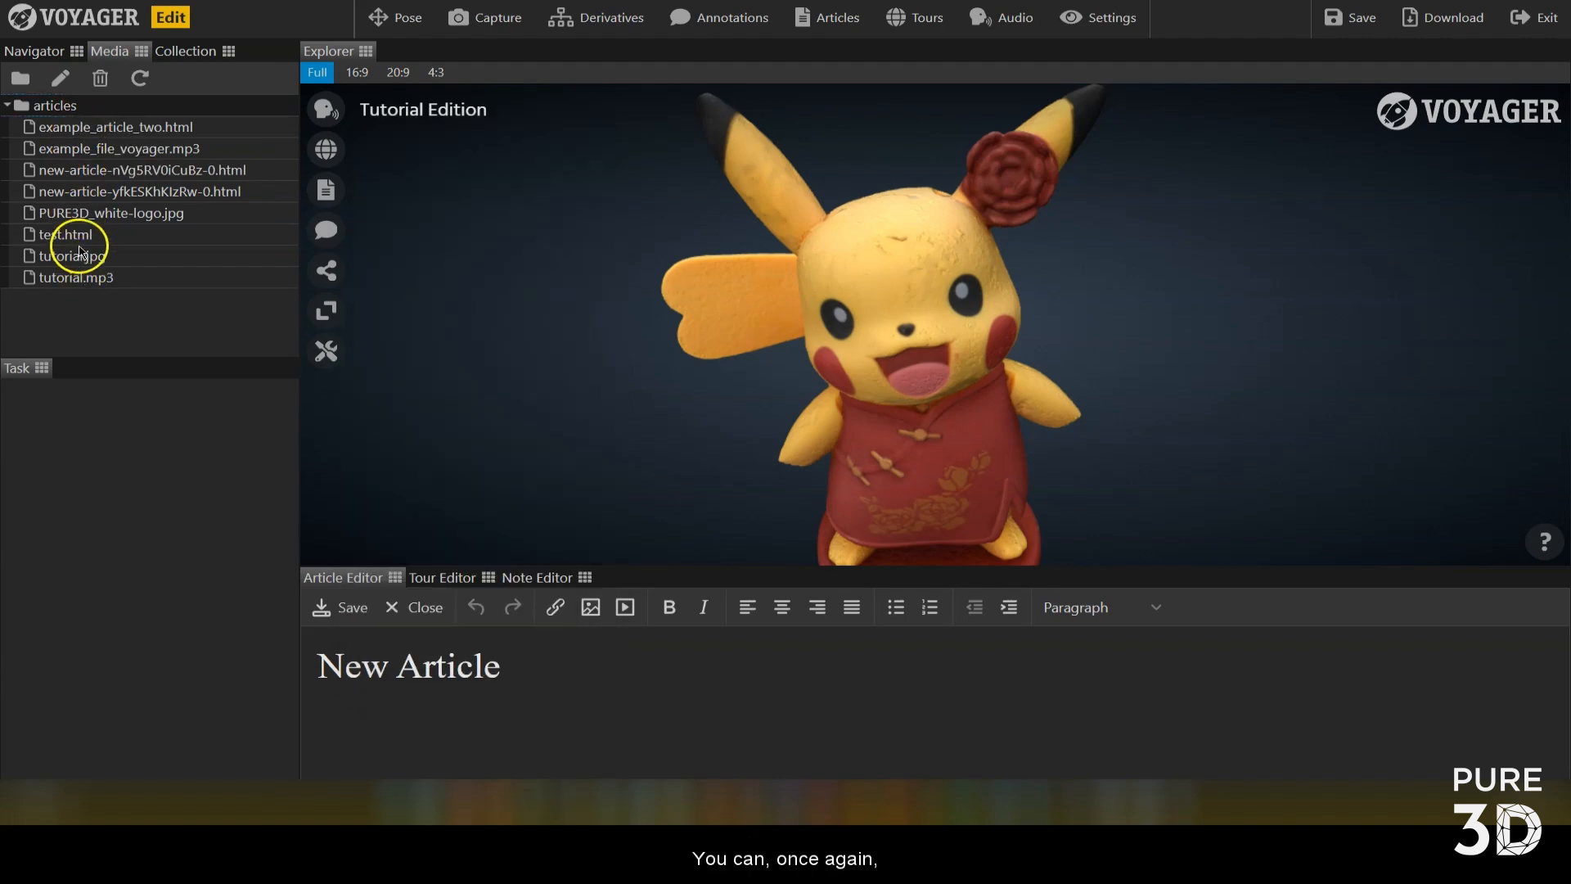
# Rename the added tutorial.mp3 file as tutorialaudio.mp3
pyautogui.click(73, 276)
pyautogui.click(60, 78)
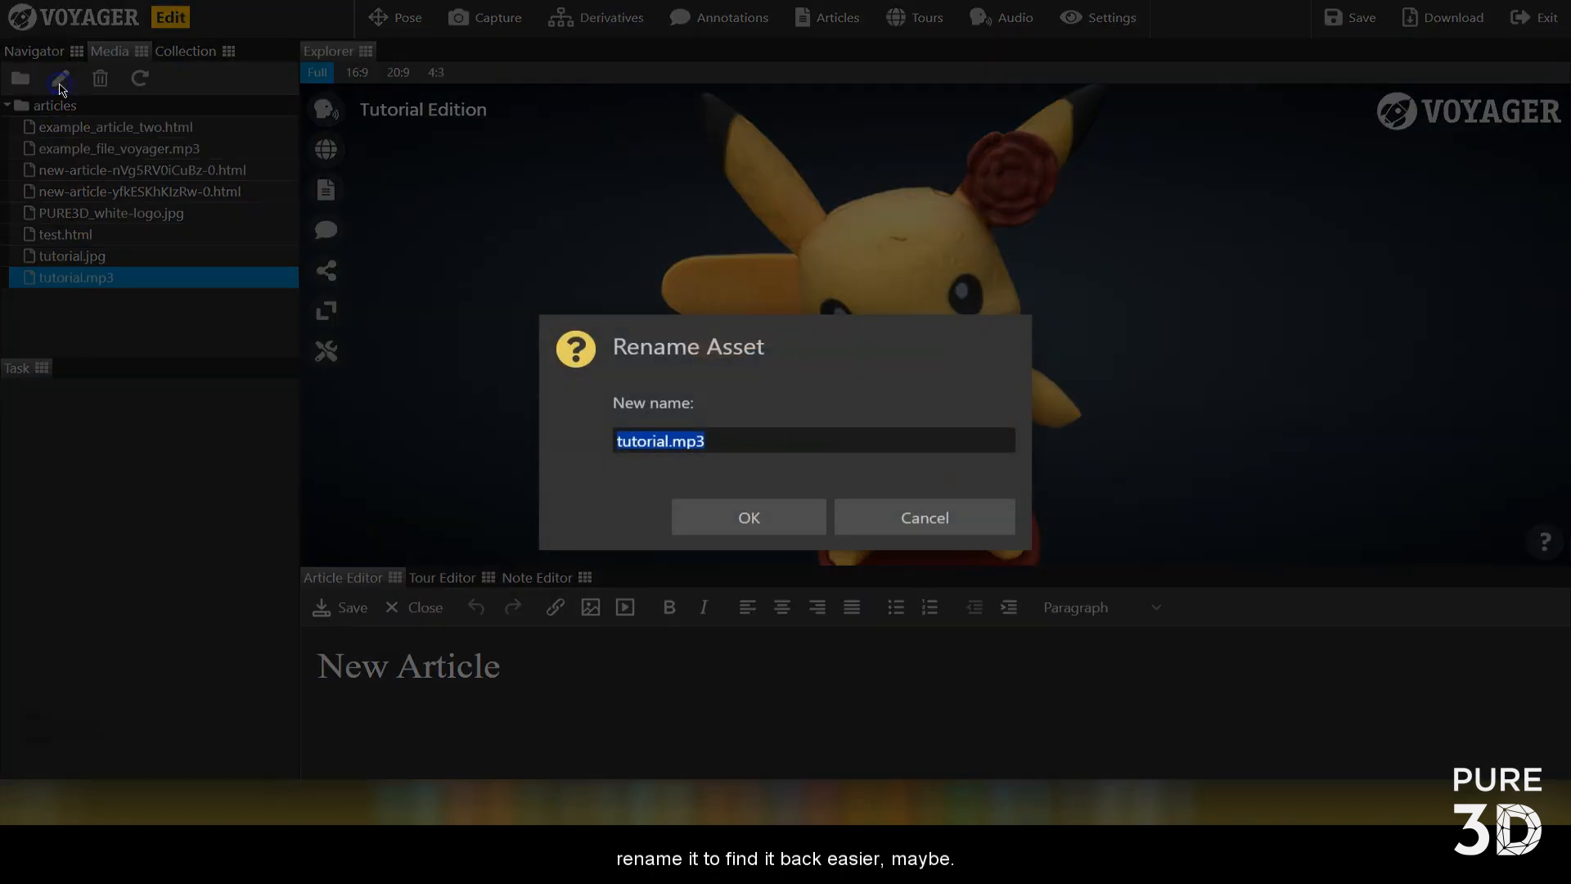
pyautogui.press('Home')
pyautogui.press('Delete')
pyautogui.press('Delete')
pyautogui.press('Delete')
pyautogui.press('Delete')
pyautogui.press('Delete')
pyautogui.press('Delete')
pyautogui.press('Delete')
pyautogui.press('Delete')
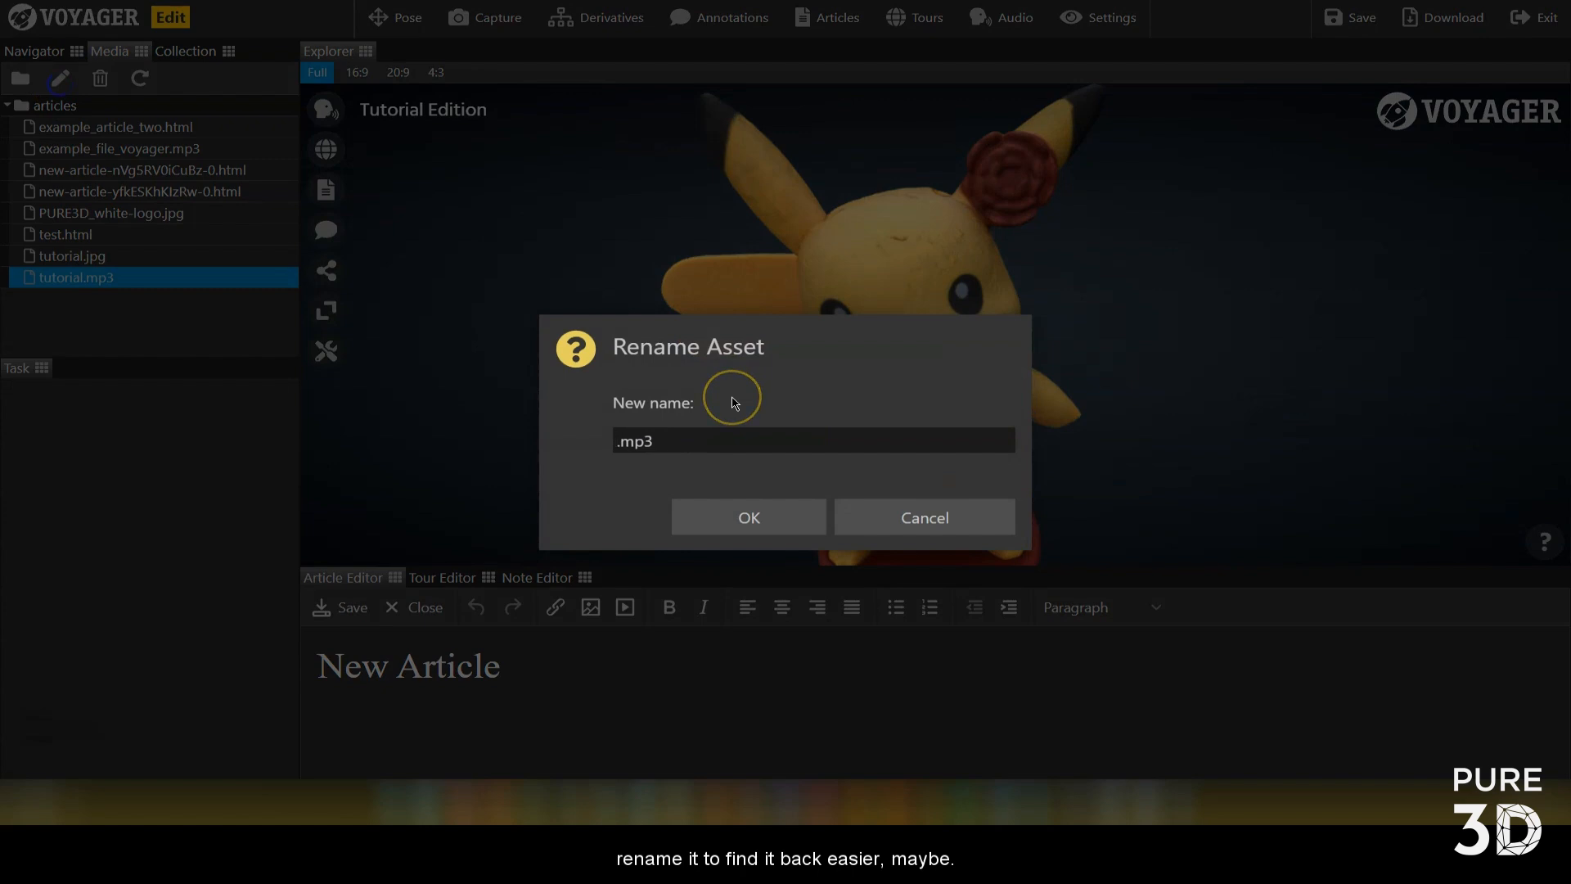
pyautogui.write('te')
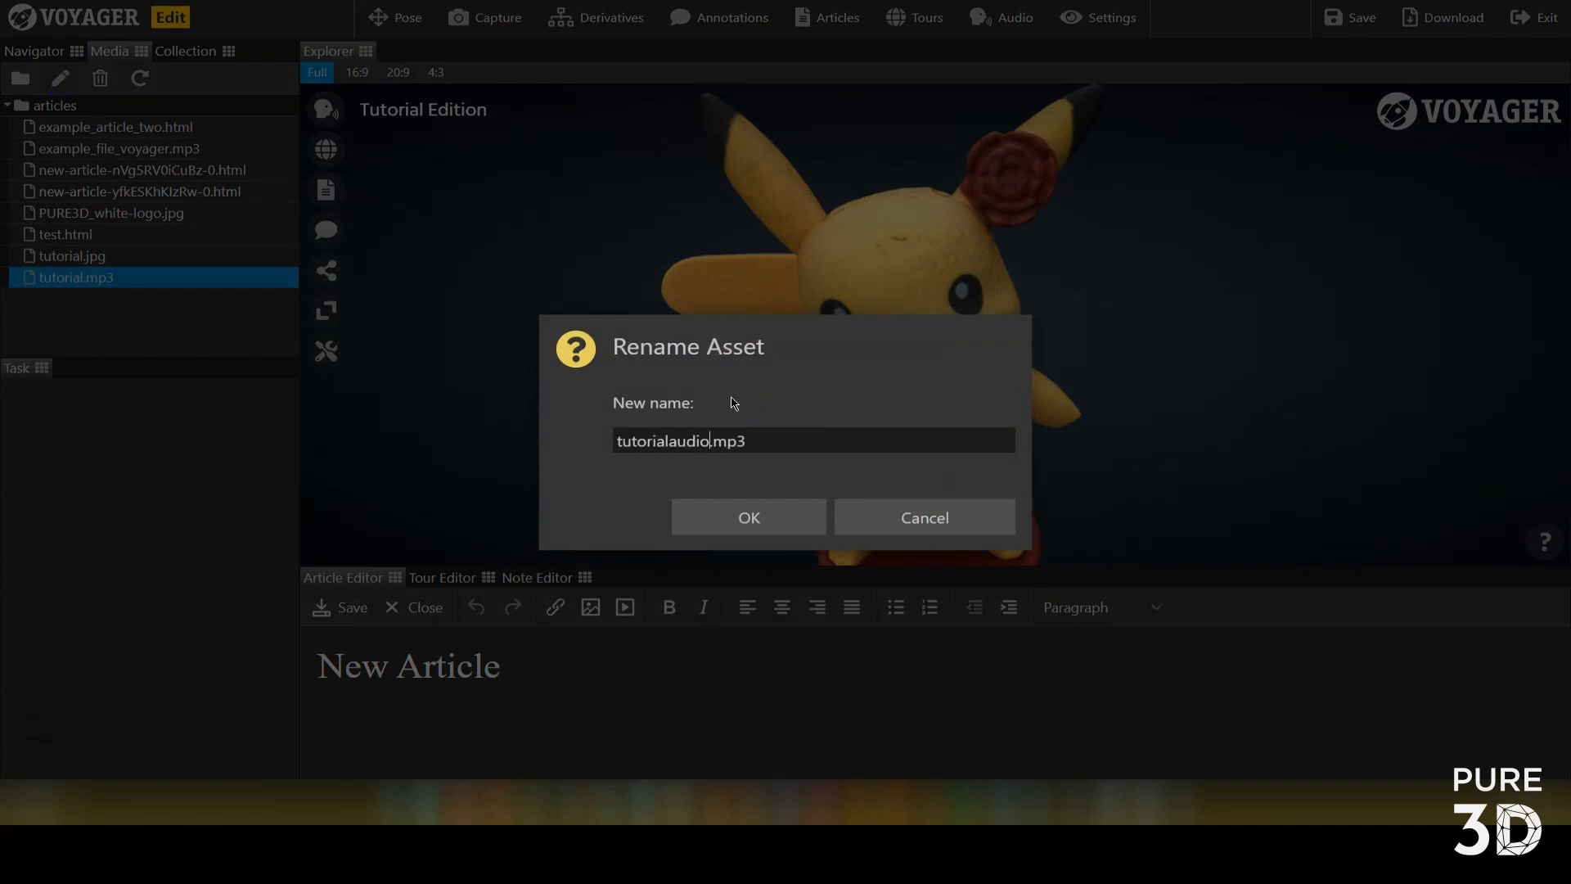
pyautogui.click(743, 514)
pyautogui.click(156, 275)
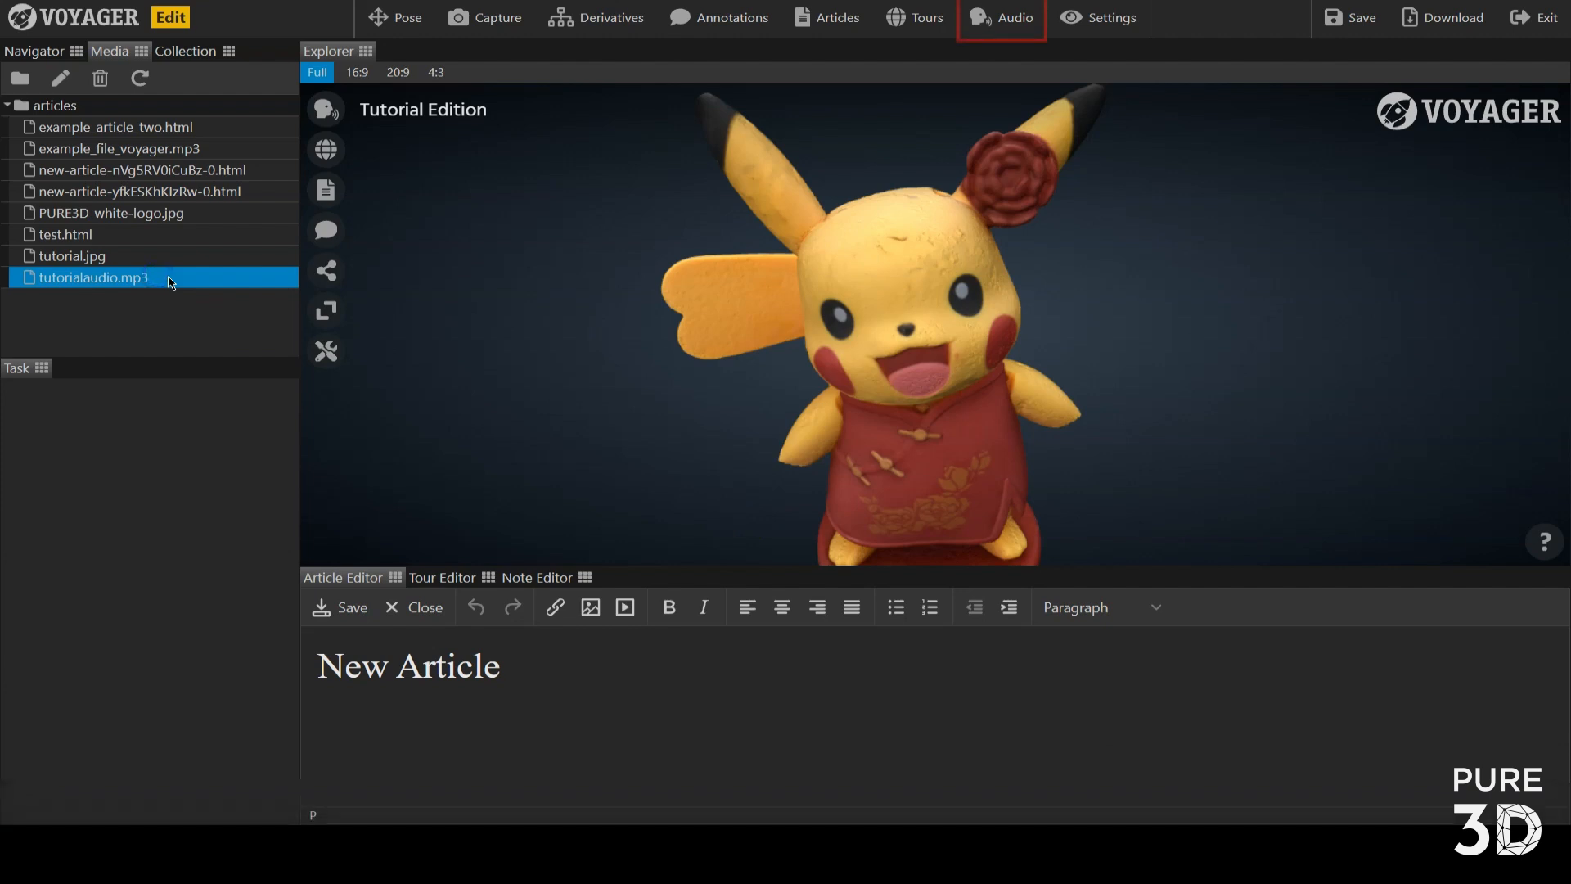
# Create an audio element titled "Tutorial" in English and assign tutorialaudio.mp3 as its file path
pyautogui.click(999, 27)
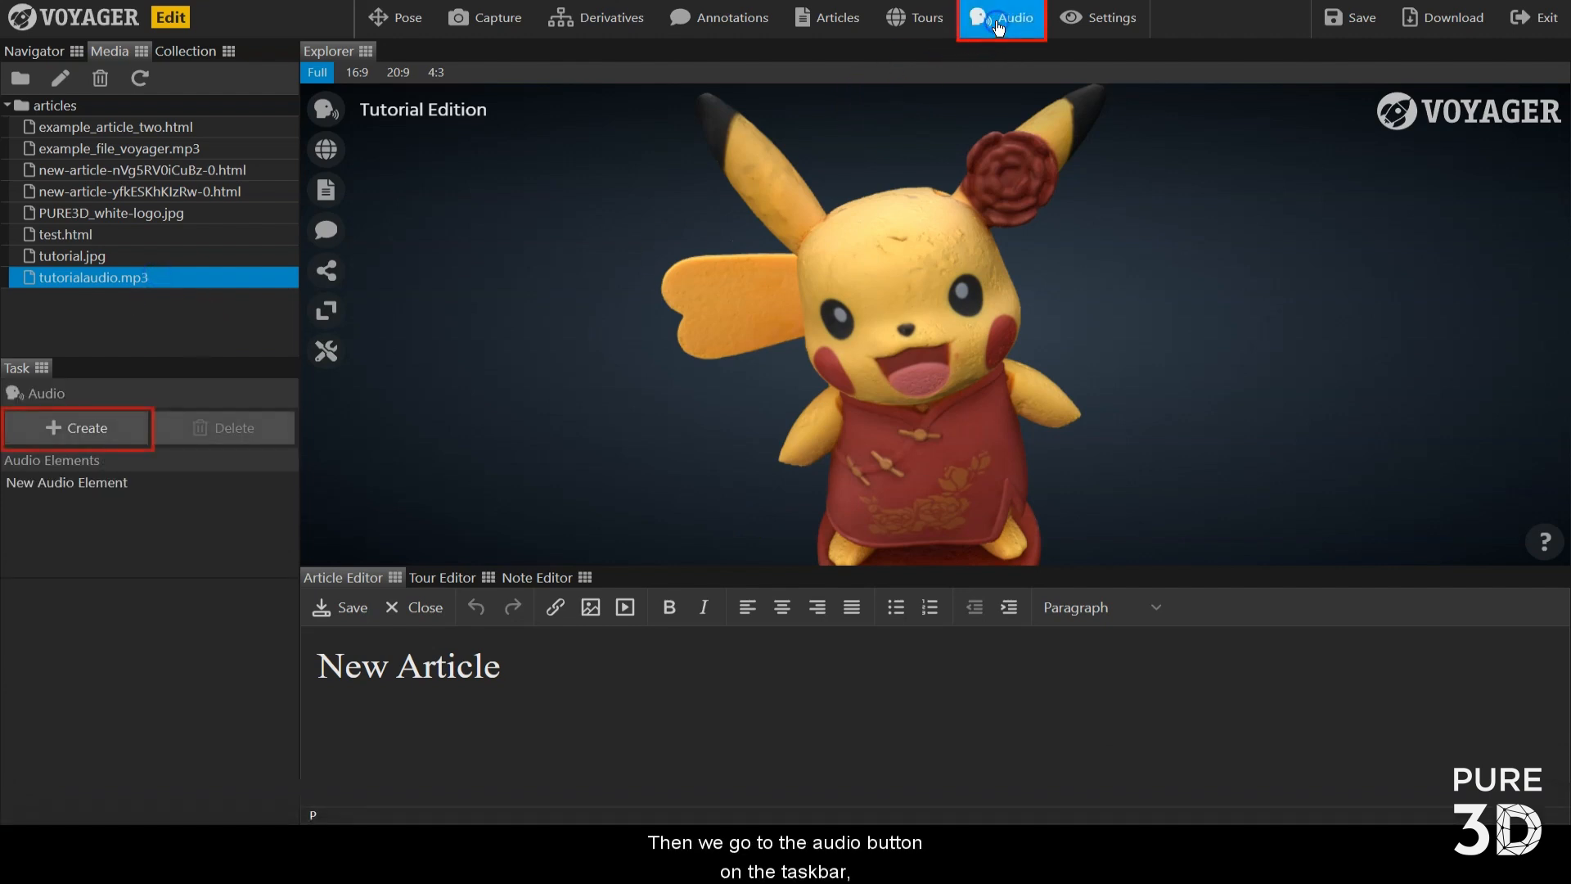
pyautogui.click(99, 425)
pyautogui.click(214, 601)
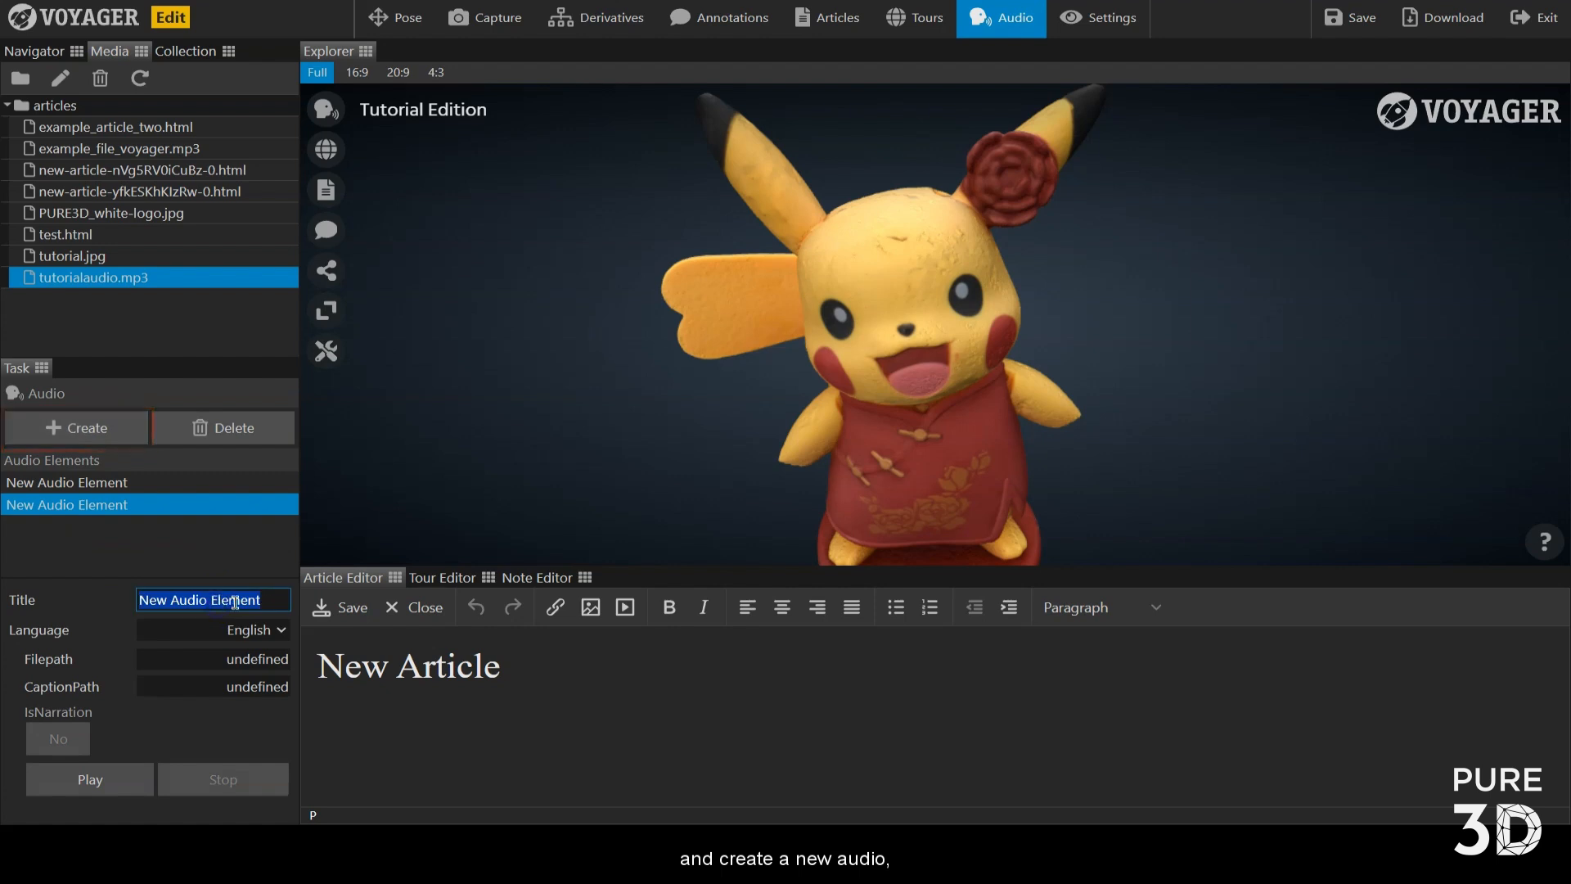
pyautogui.write('Tutorial')
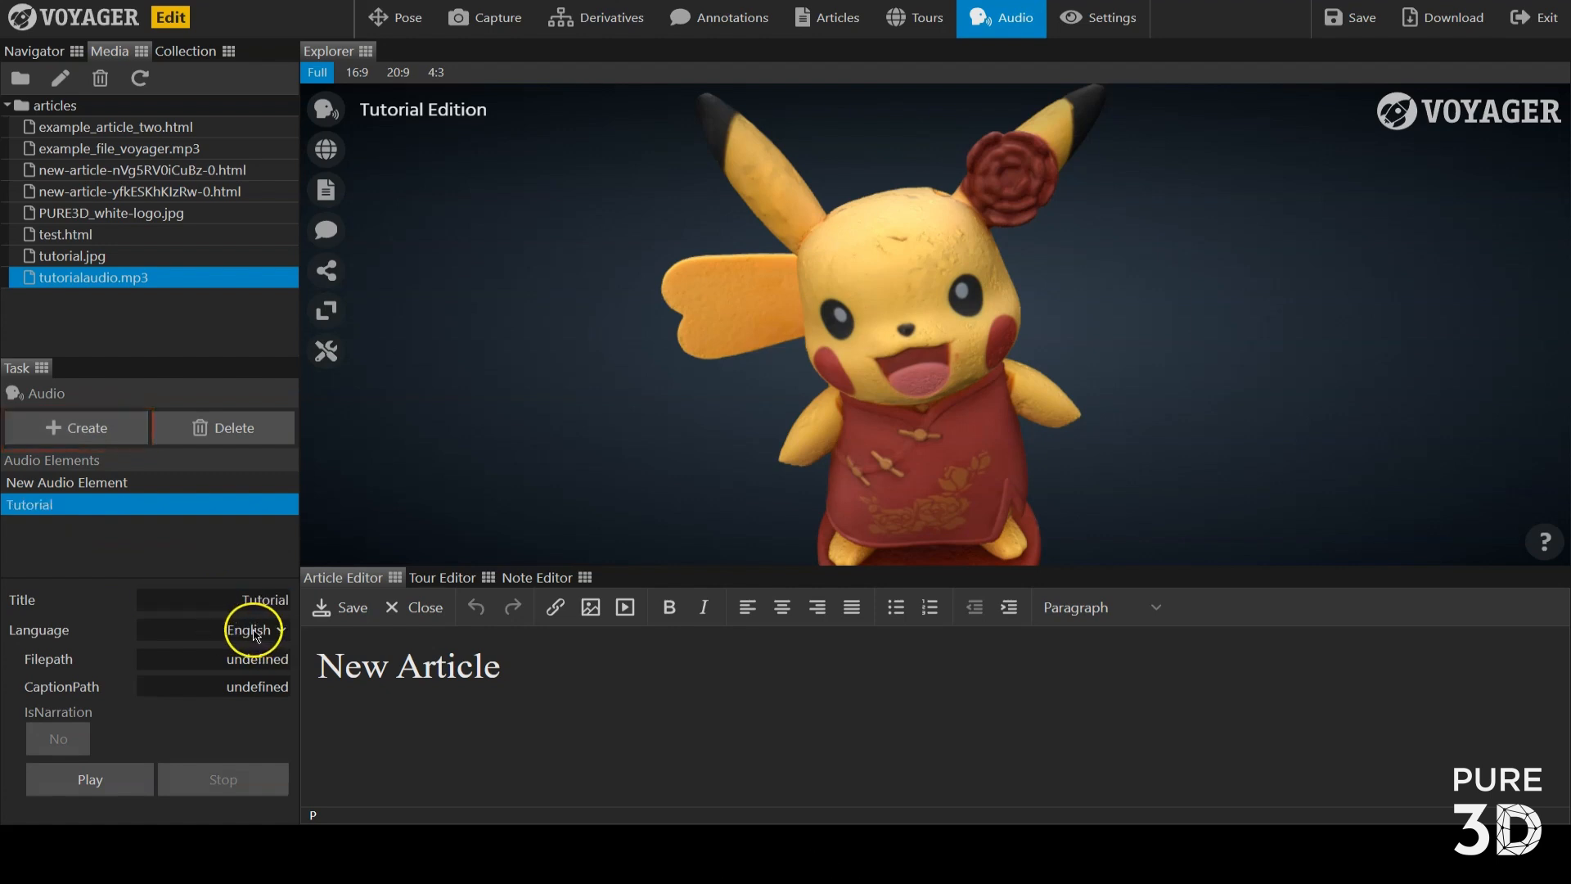
pyautogui.click(272, 637)
pyautogui.click(262, 643)
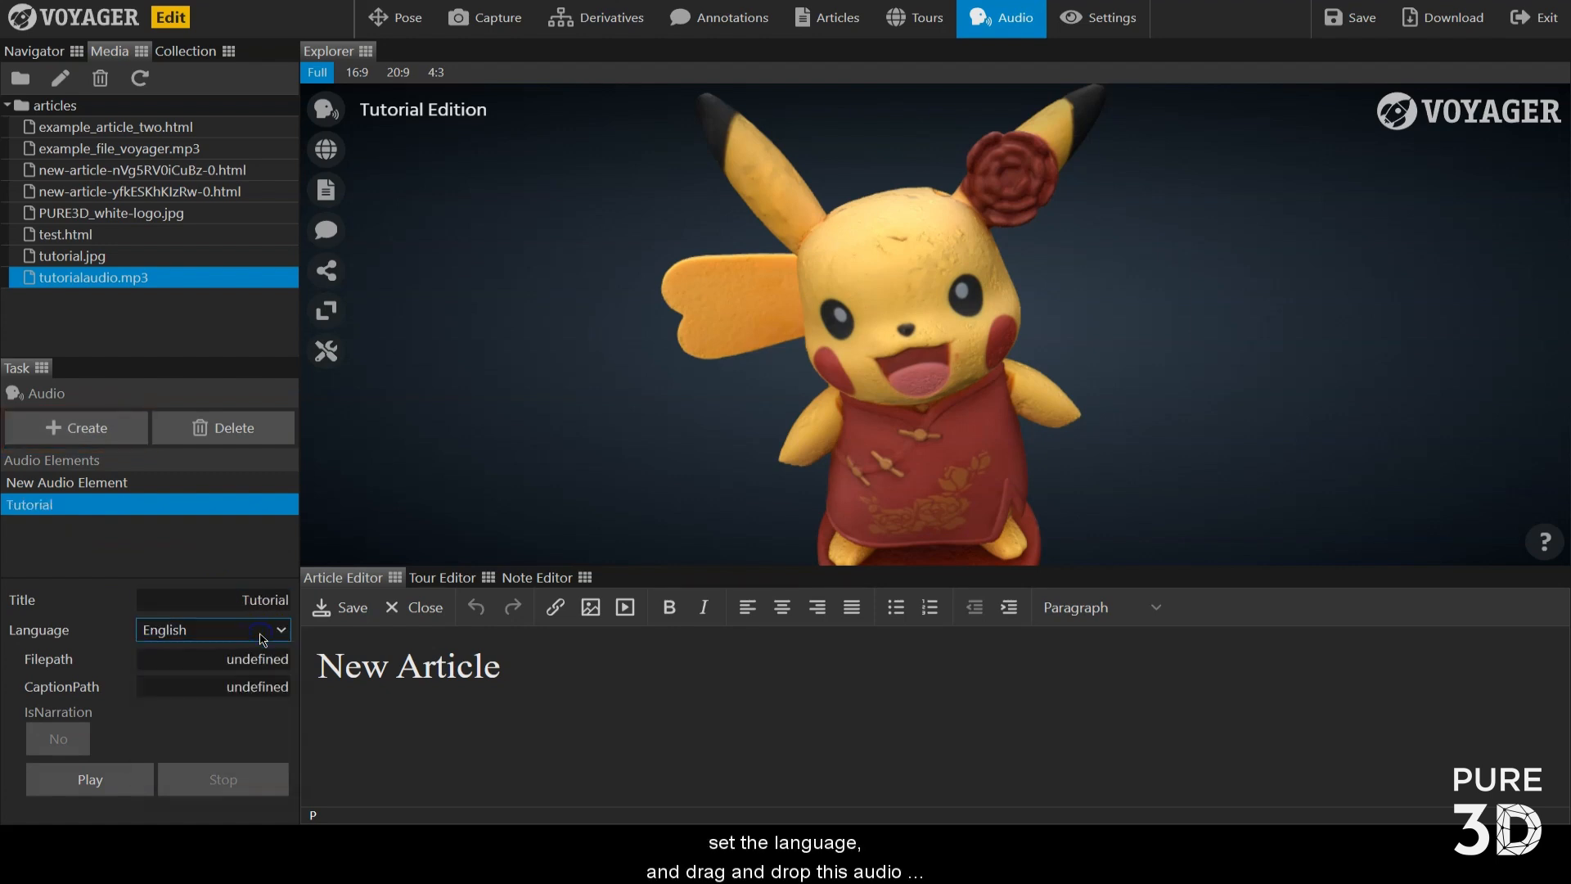
pyautogui.moveTo(87, 277); pyautogui.dragTo(242, 659)
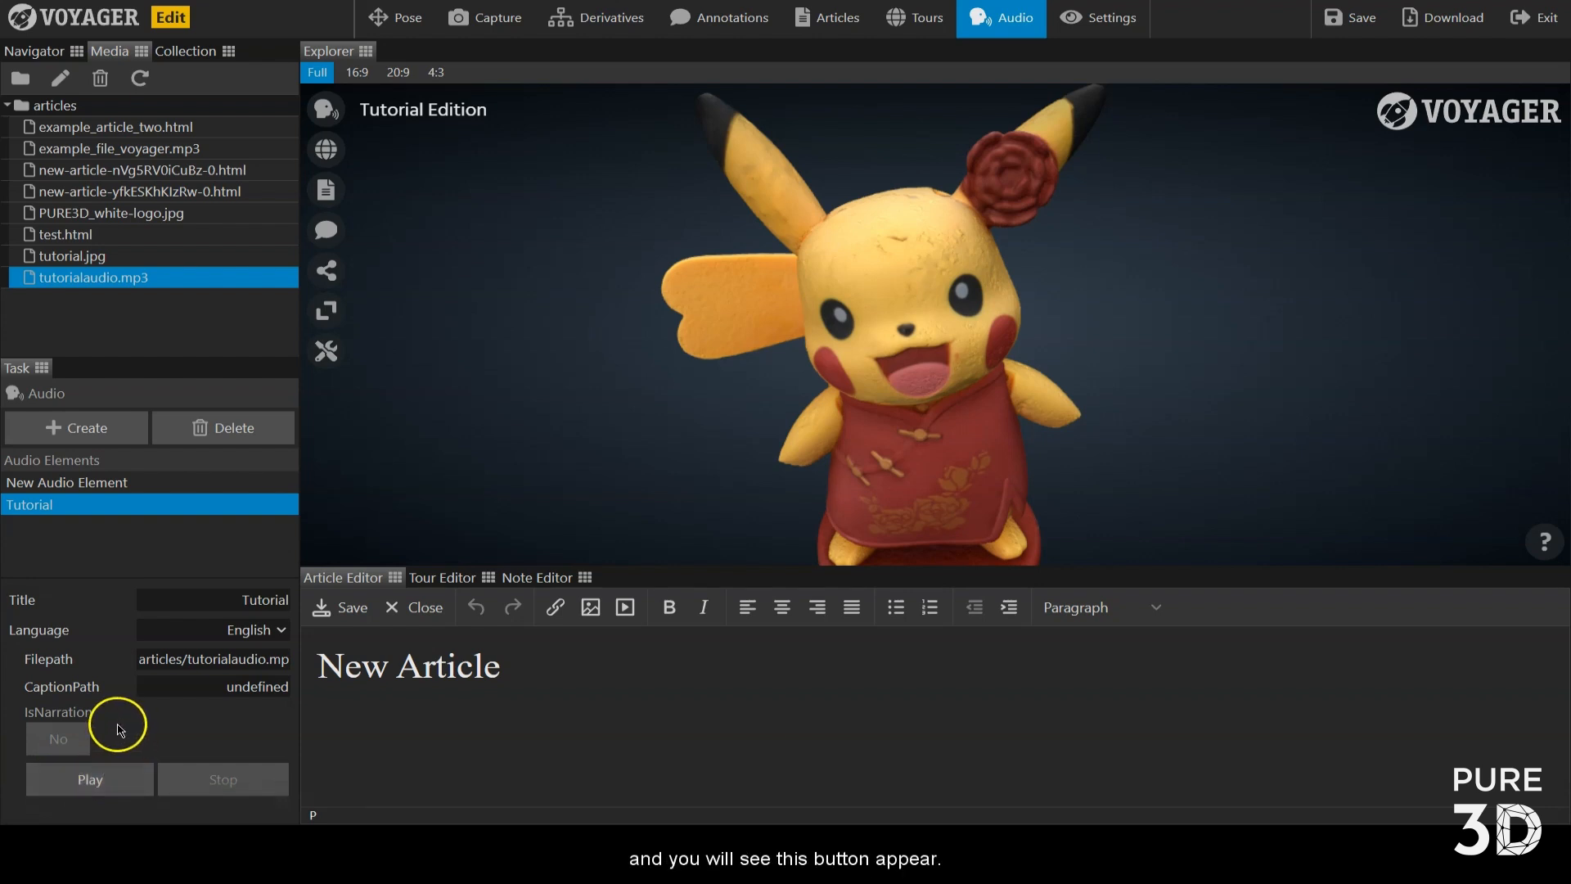
# Turn the narration setting of the existing New Audio Element off and back on
pyautogui.click(80, 485)
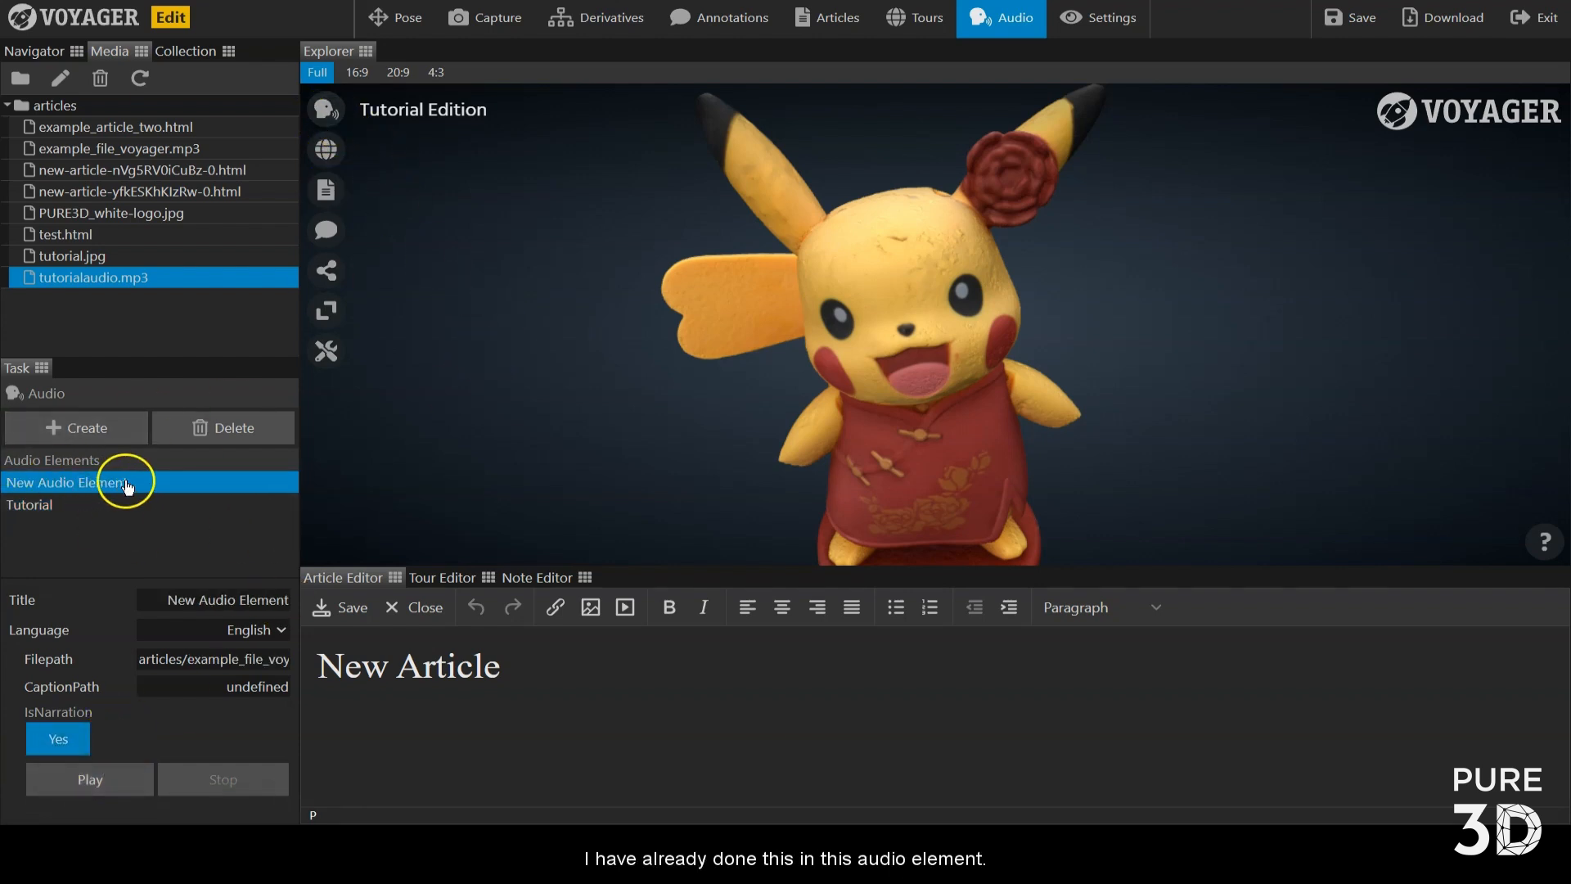
pyautogui.click(73, 748)
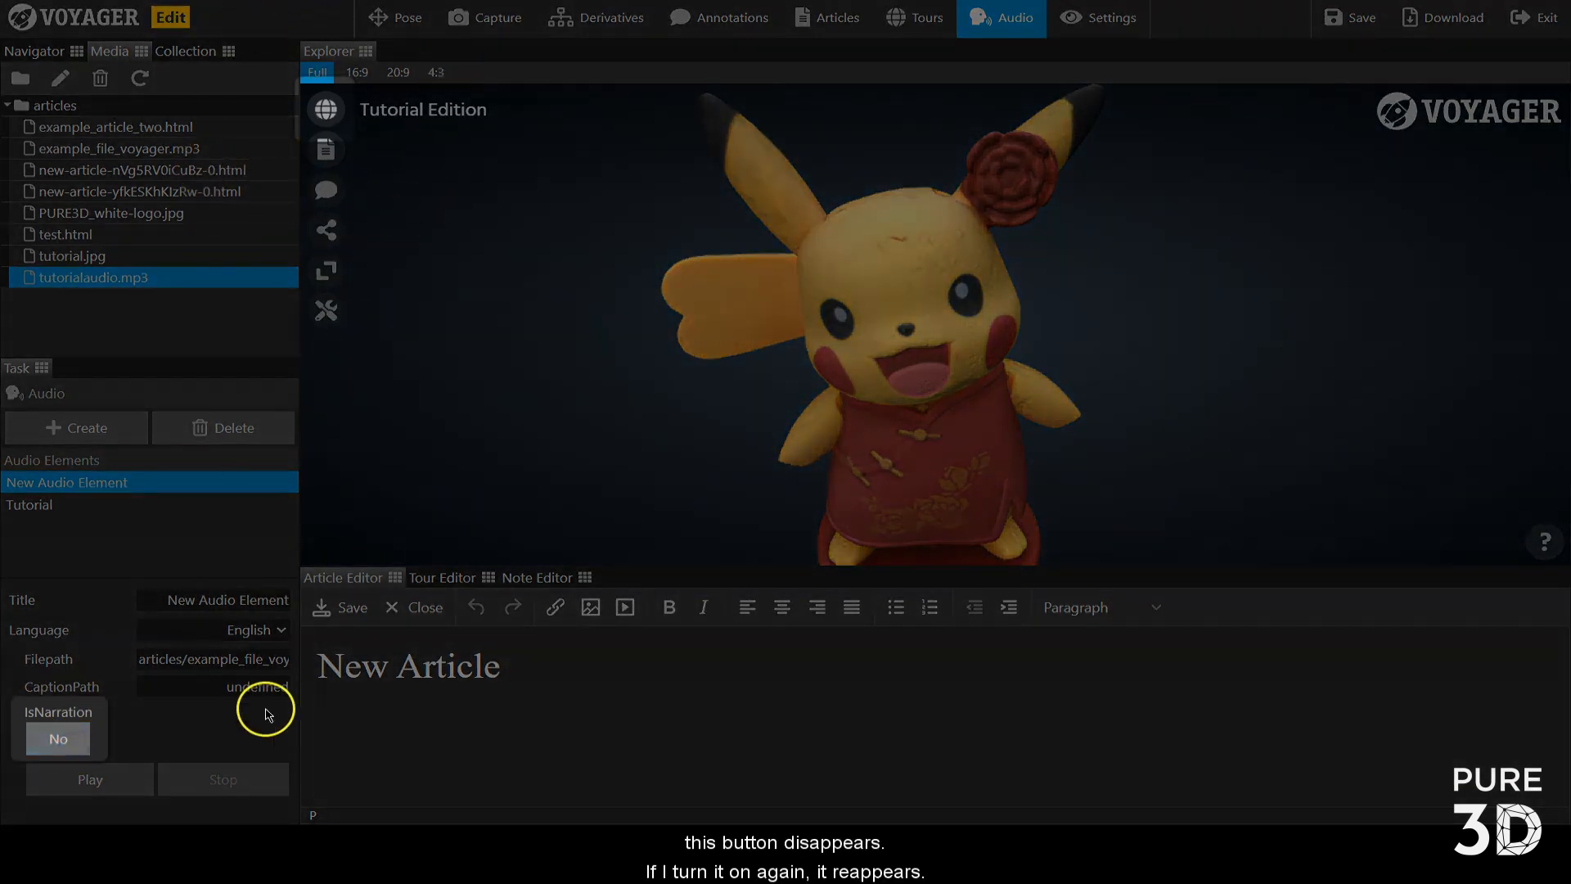
pyautogui.click(58, 738)
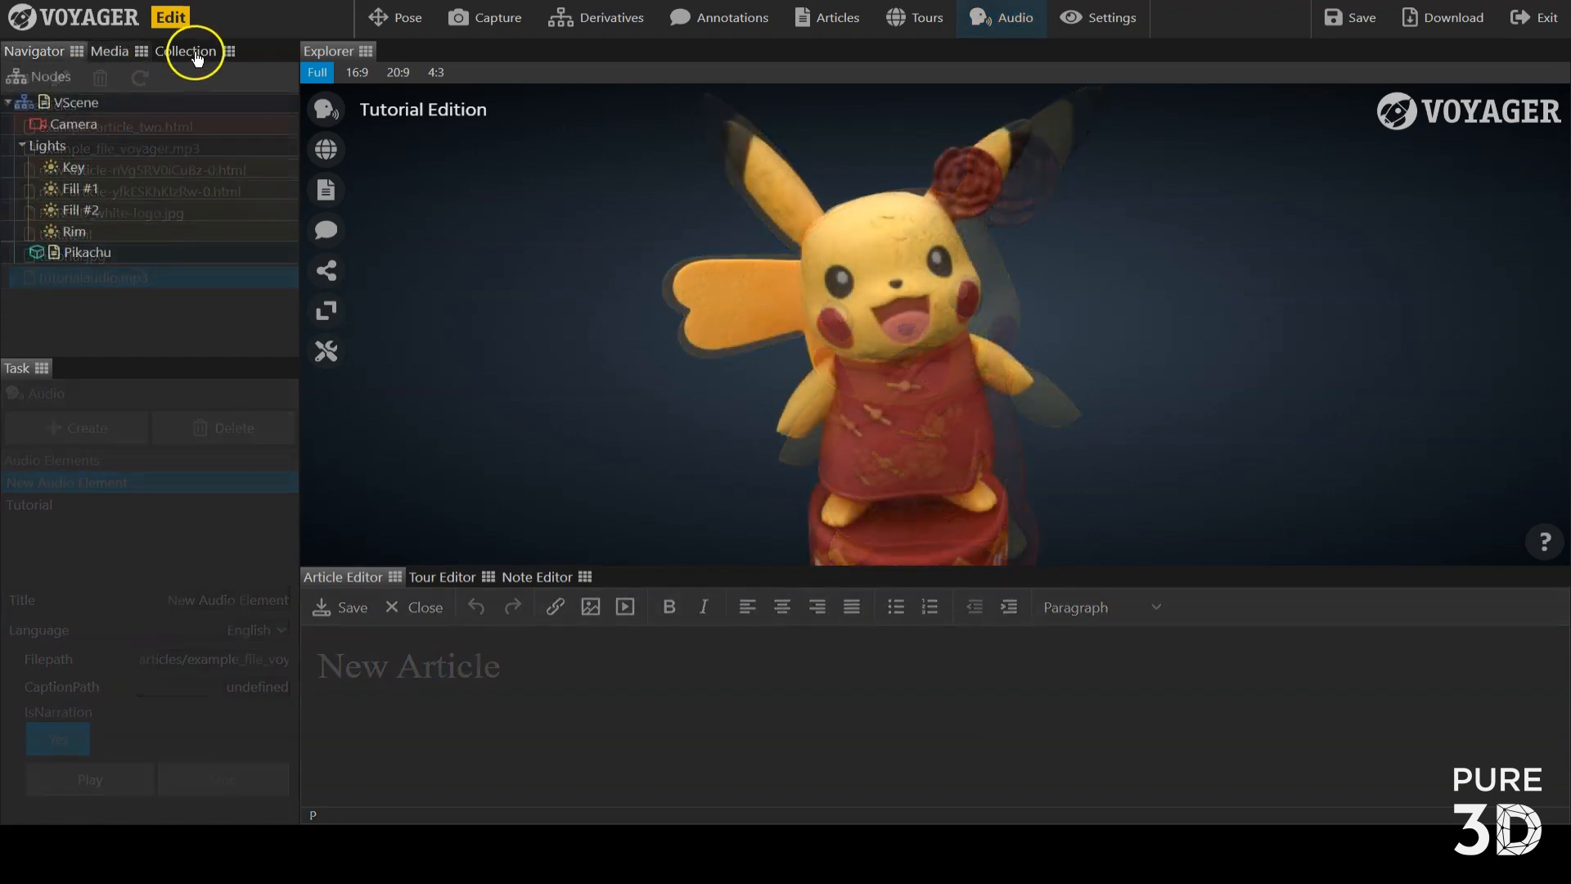
# Set the collection's intro text to "Hi, welcome to my edition!" and save the project
pyautogui.click(197, 57)
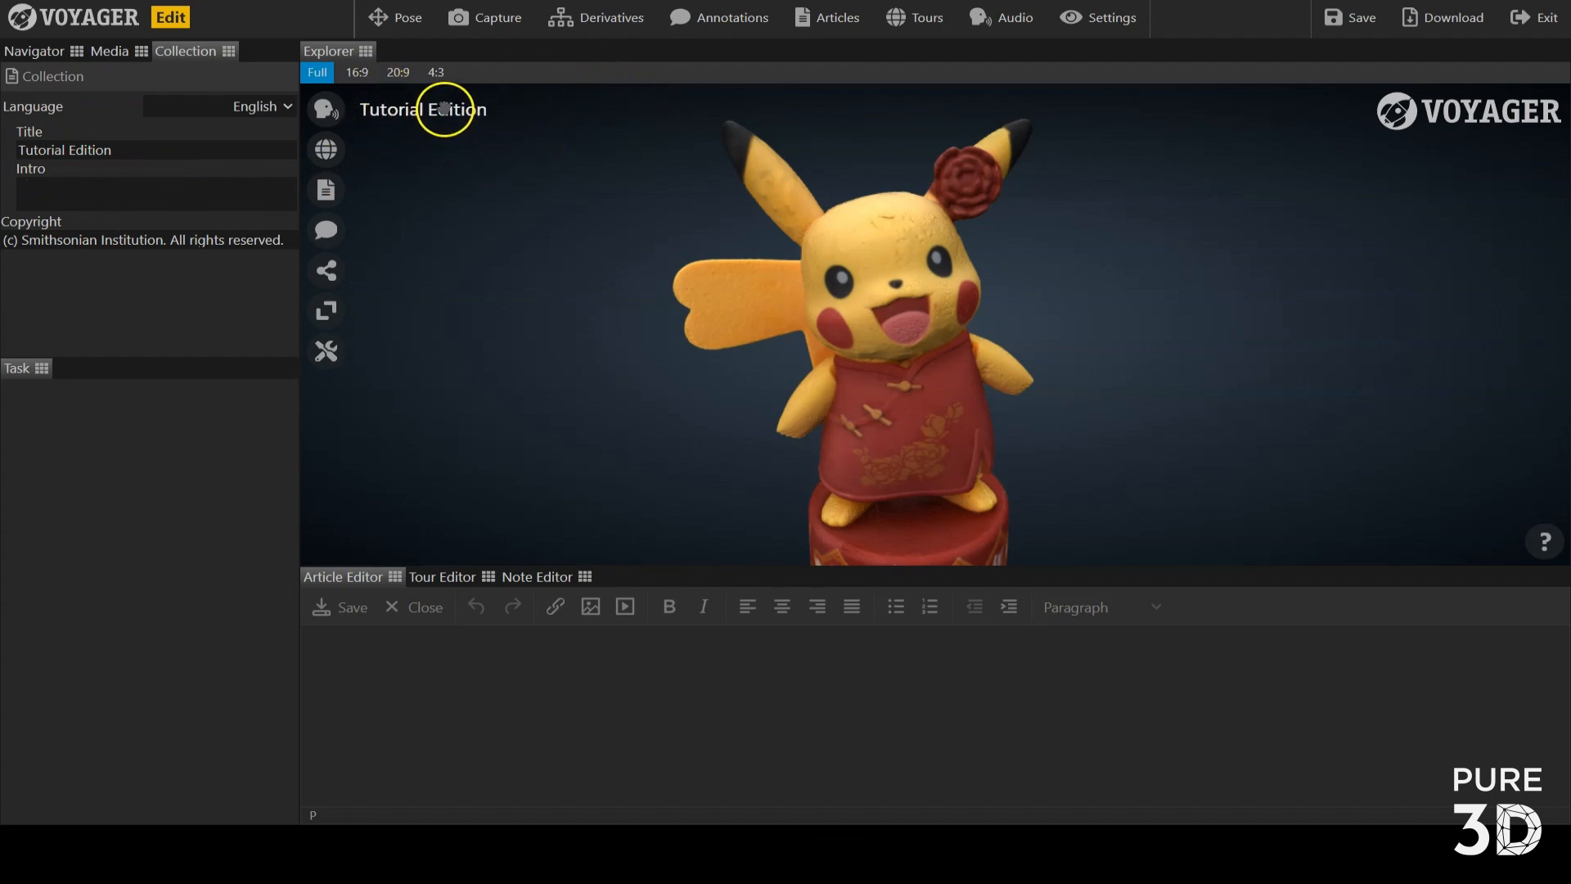
pyautogui.click(144, 195)
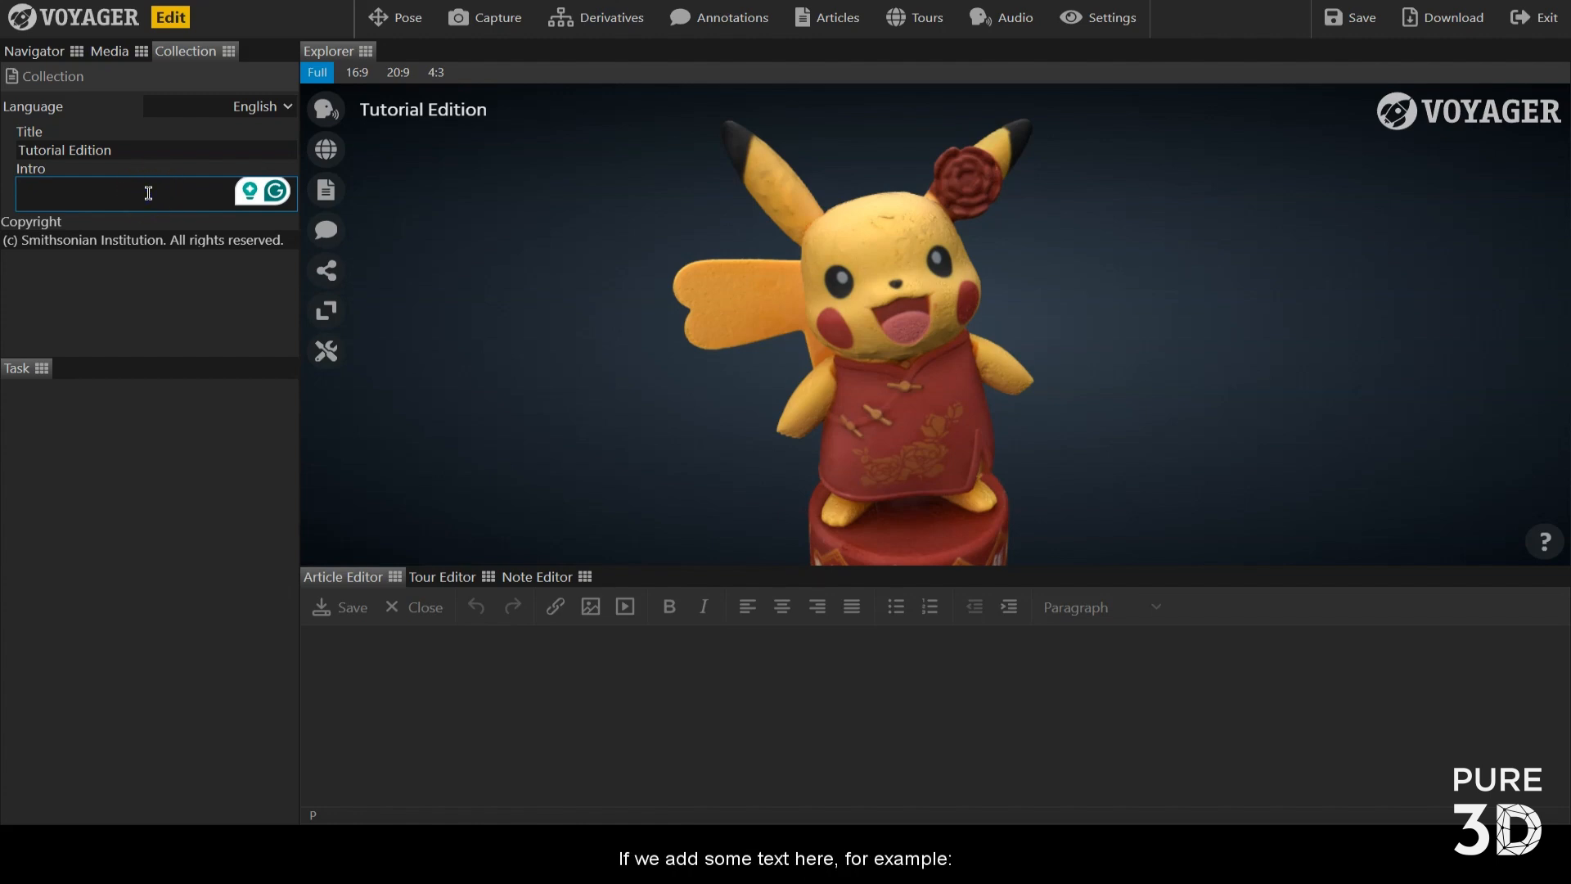
pyautogui.write('Hi, welco')
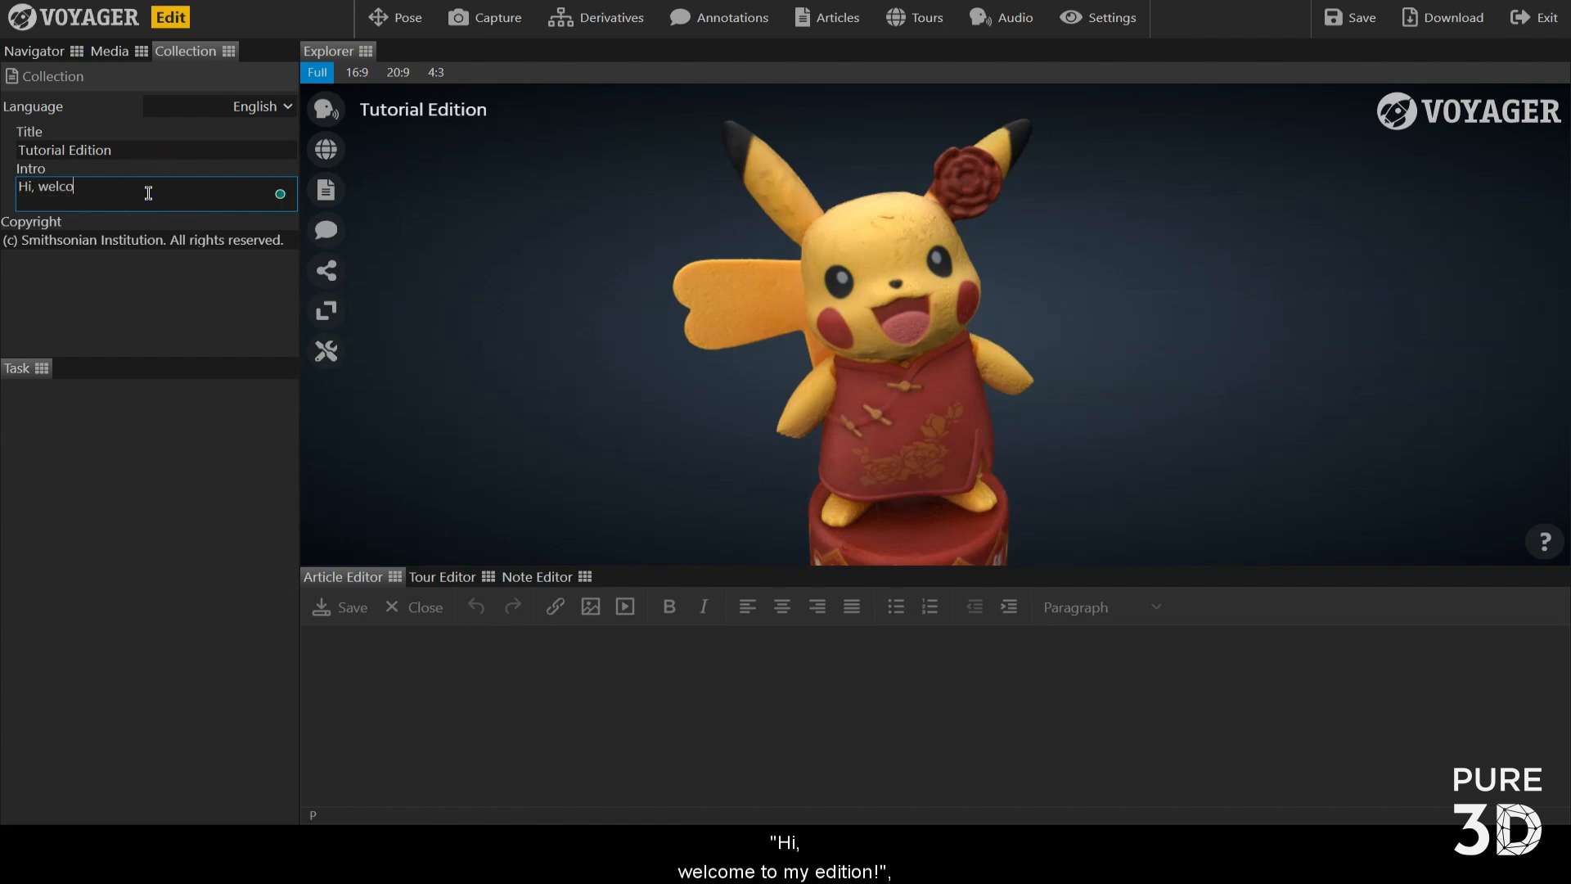
pyautogui.write('me to my edition!')
pyautogui.click(1346, 22)
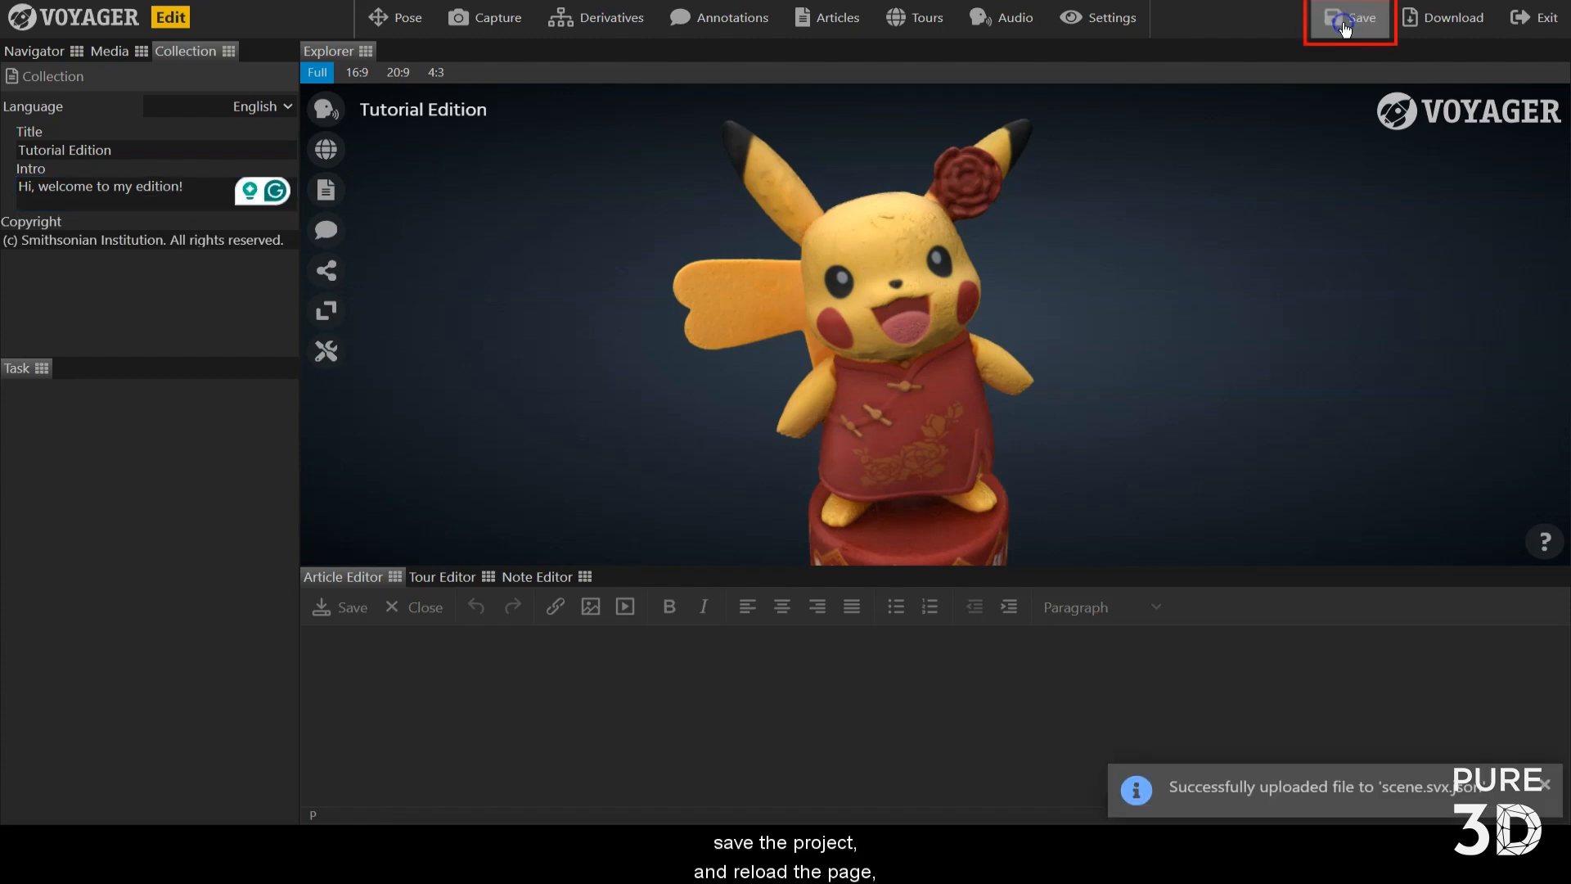
# Reload the page to check the intro message, dismiss it, and save the project again
pyautogui.rightClick(1225, 41)
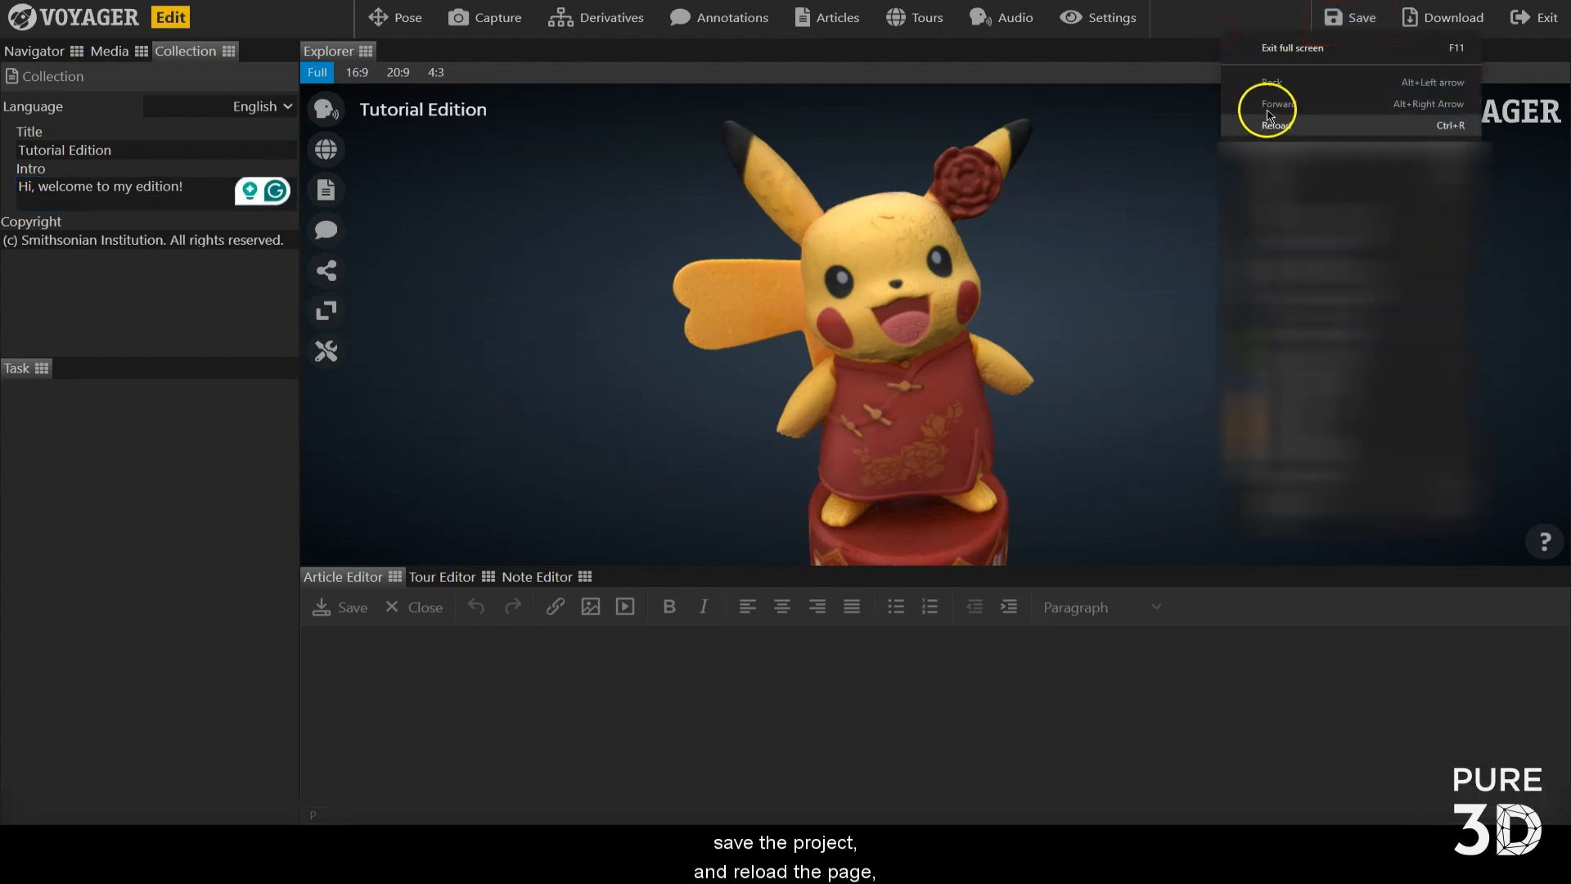
pyautogui.click(1263, 98)
pyautogui.click(855, 105)
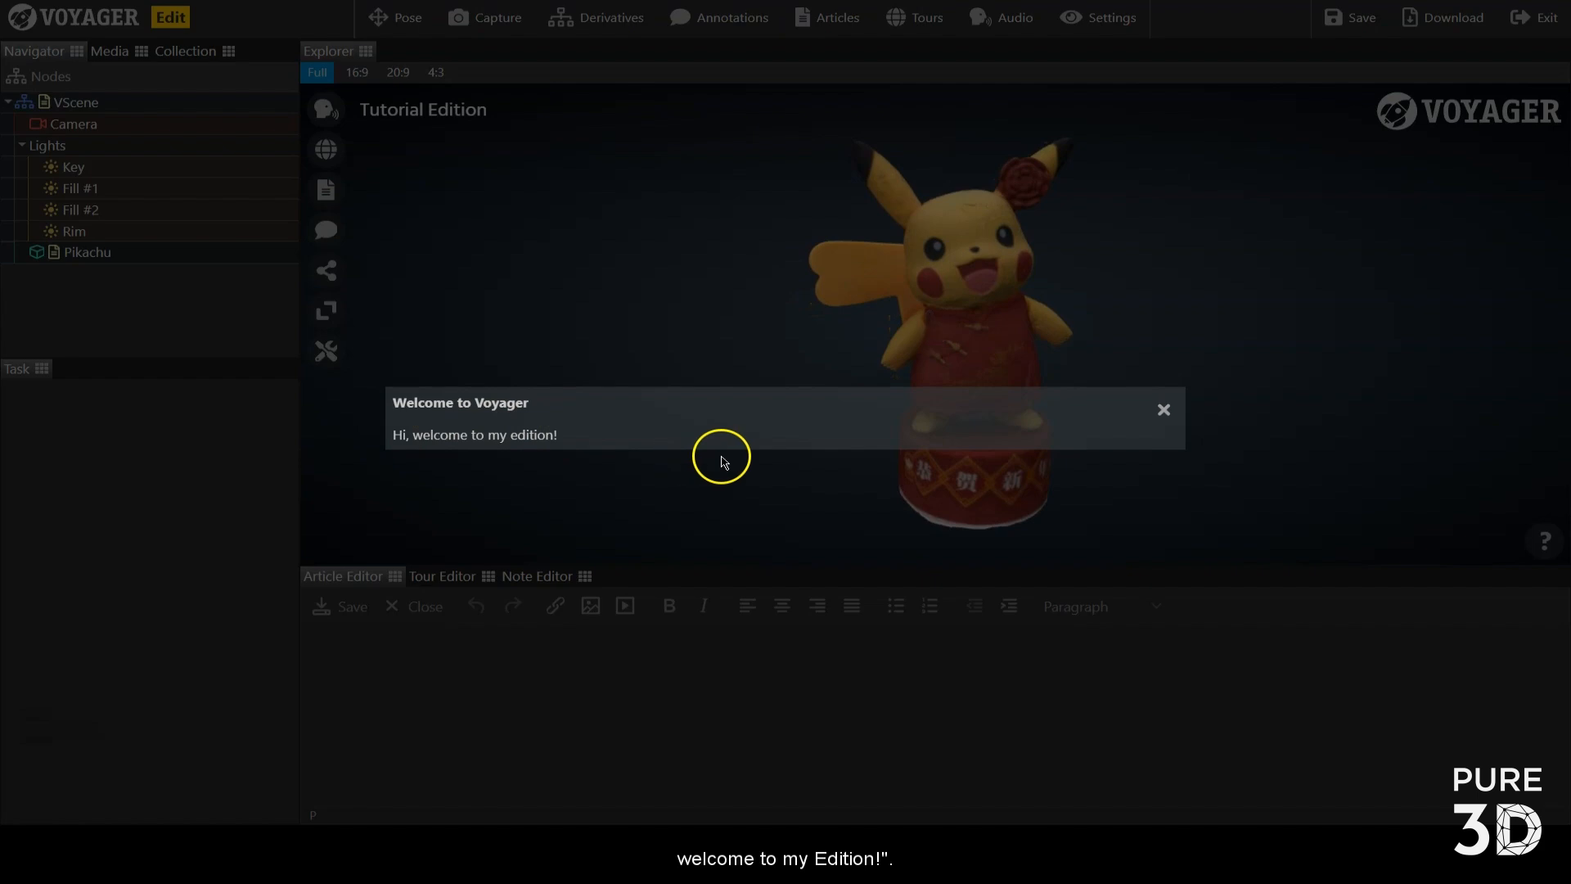
pyautogui.click(1164, 409)
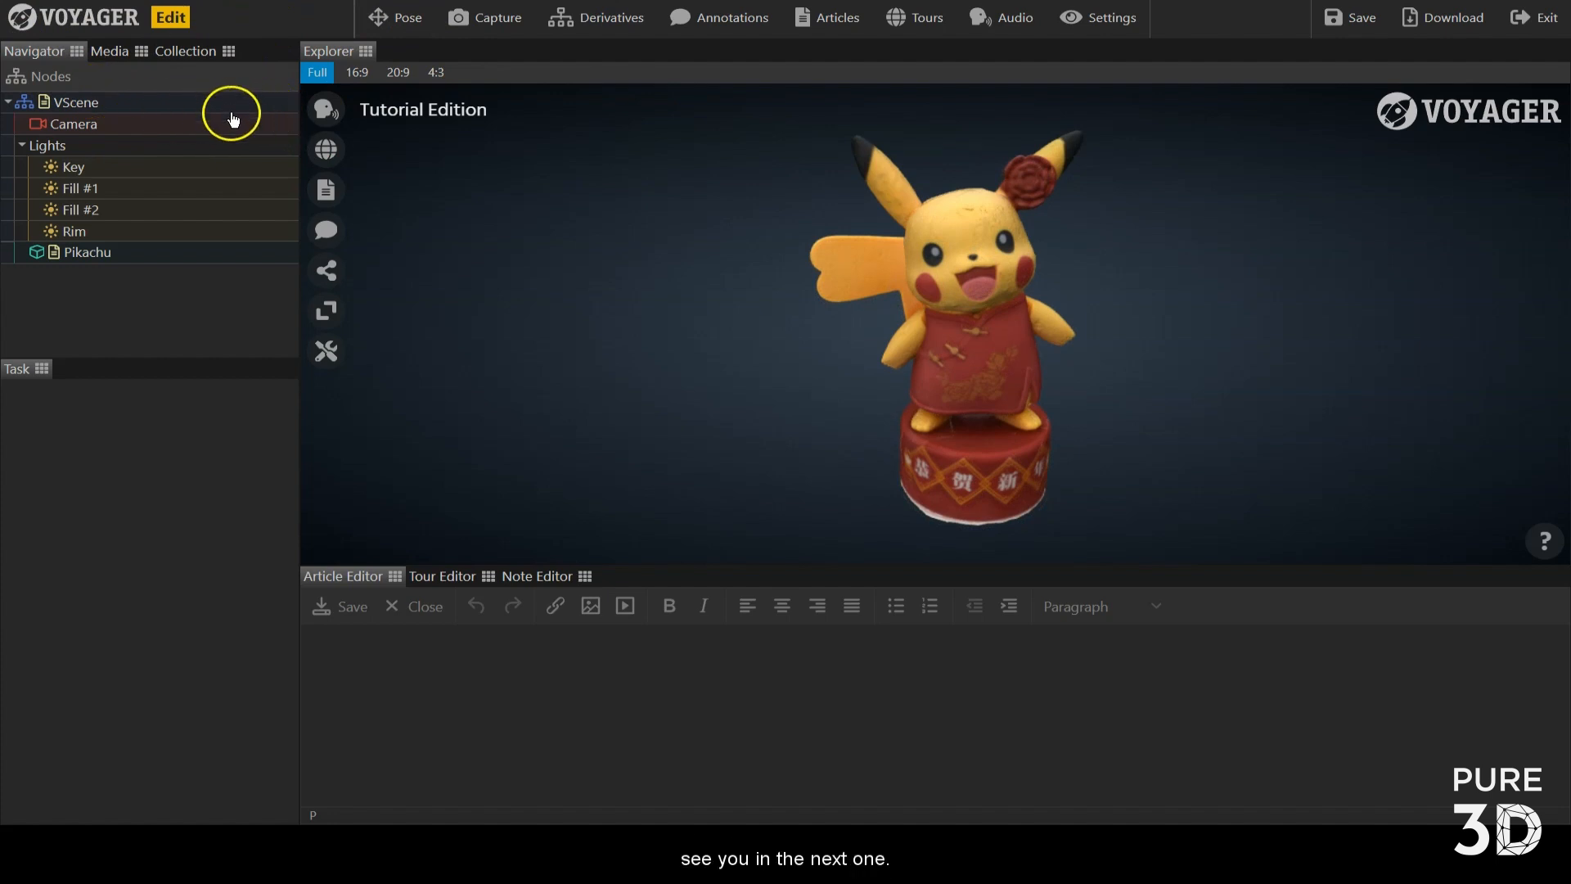
pyautogui.click(1358, 35)
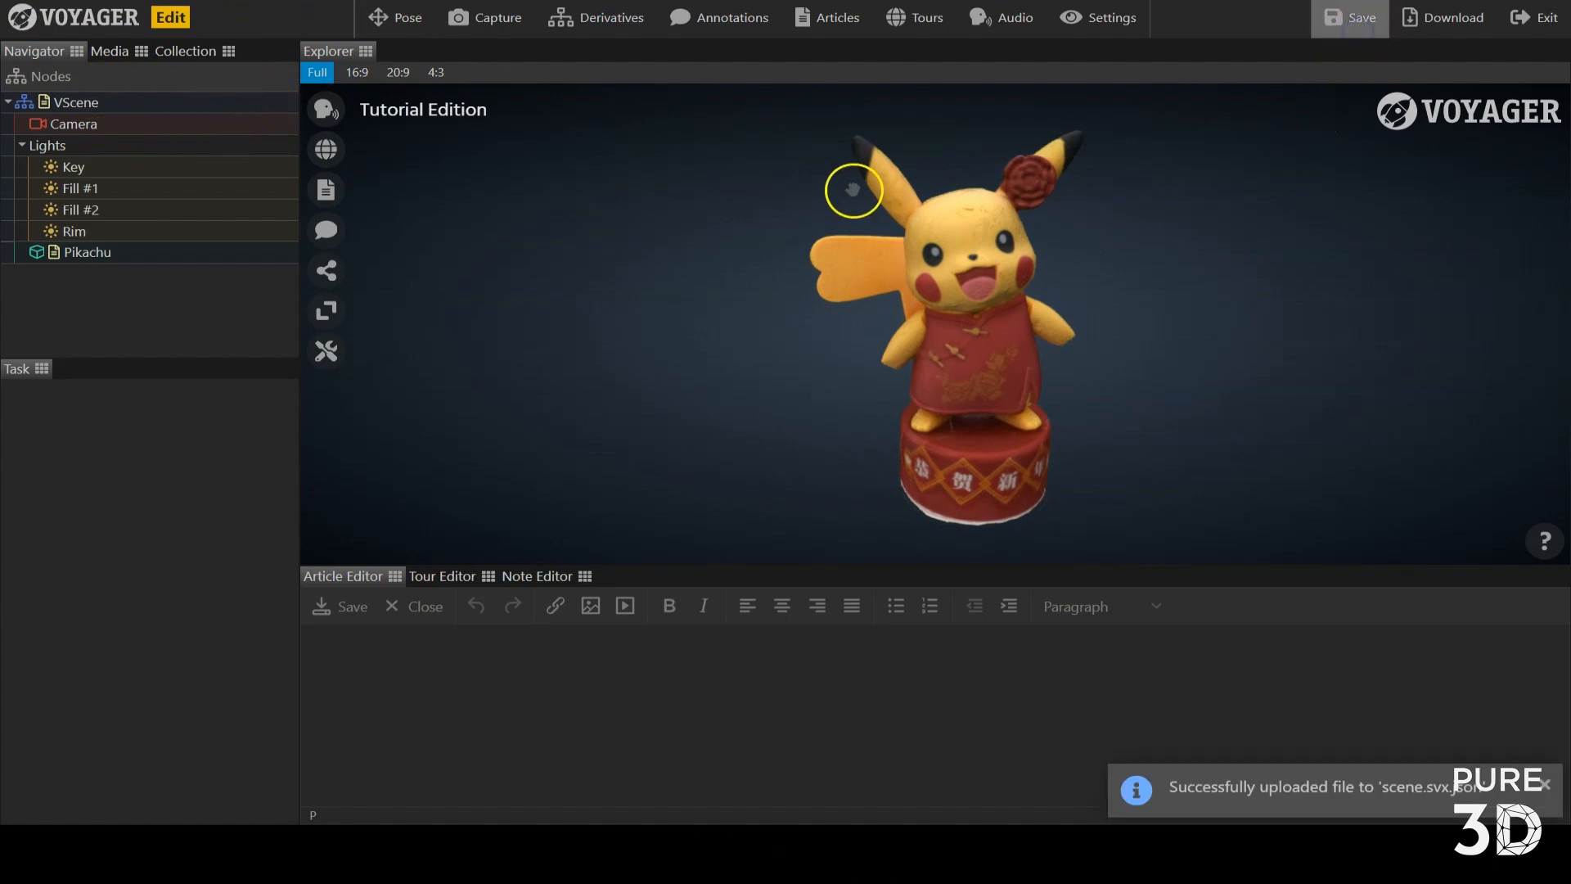